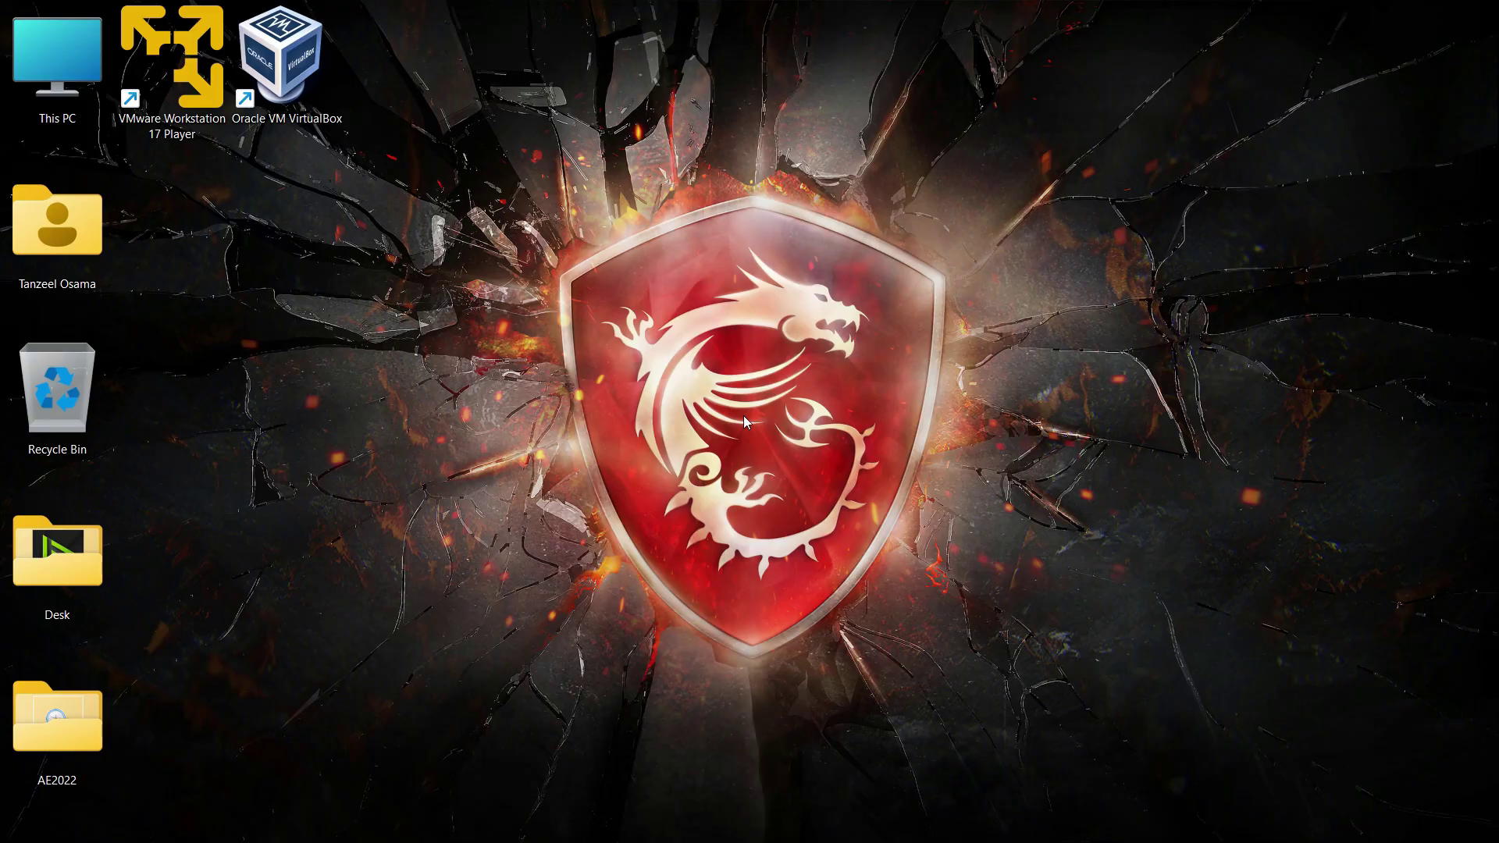
Open Device Manager and expand the Network adapters category to list its devices.
mouse_move(551, 835)
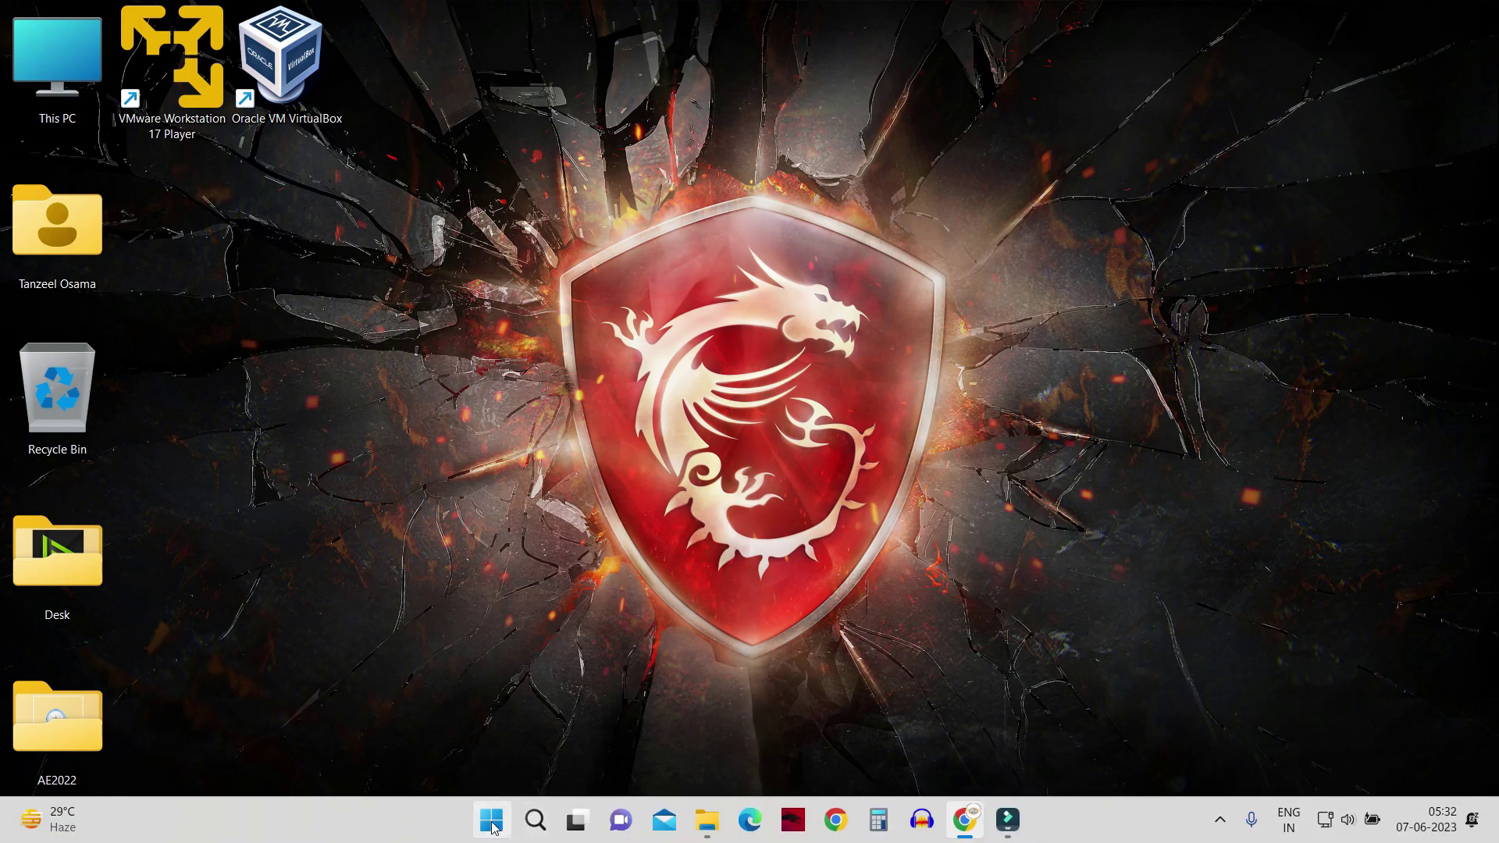
right_click(491, 821)
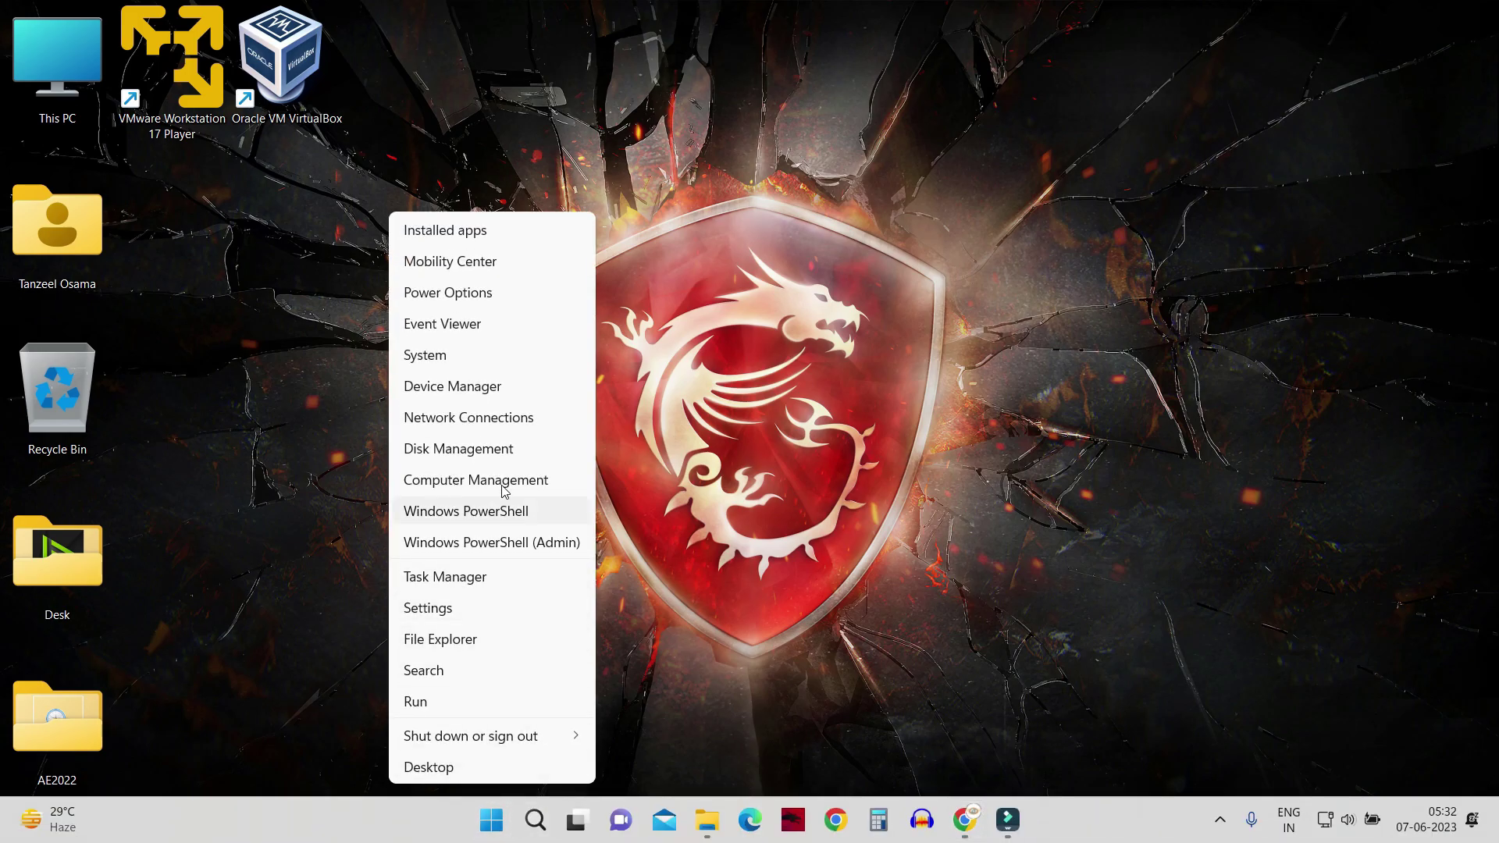
click(459, 400)
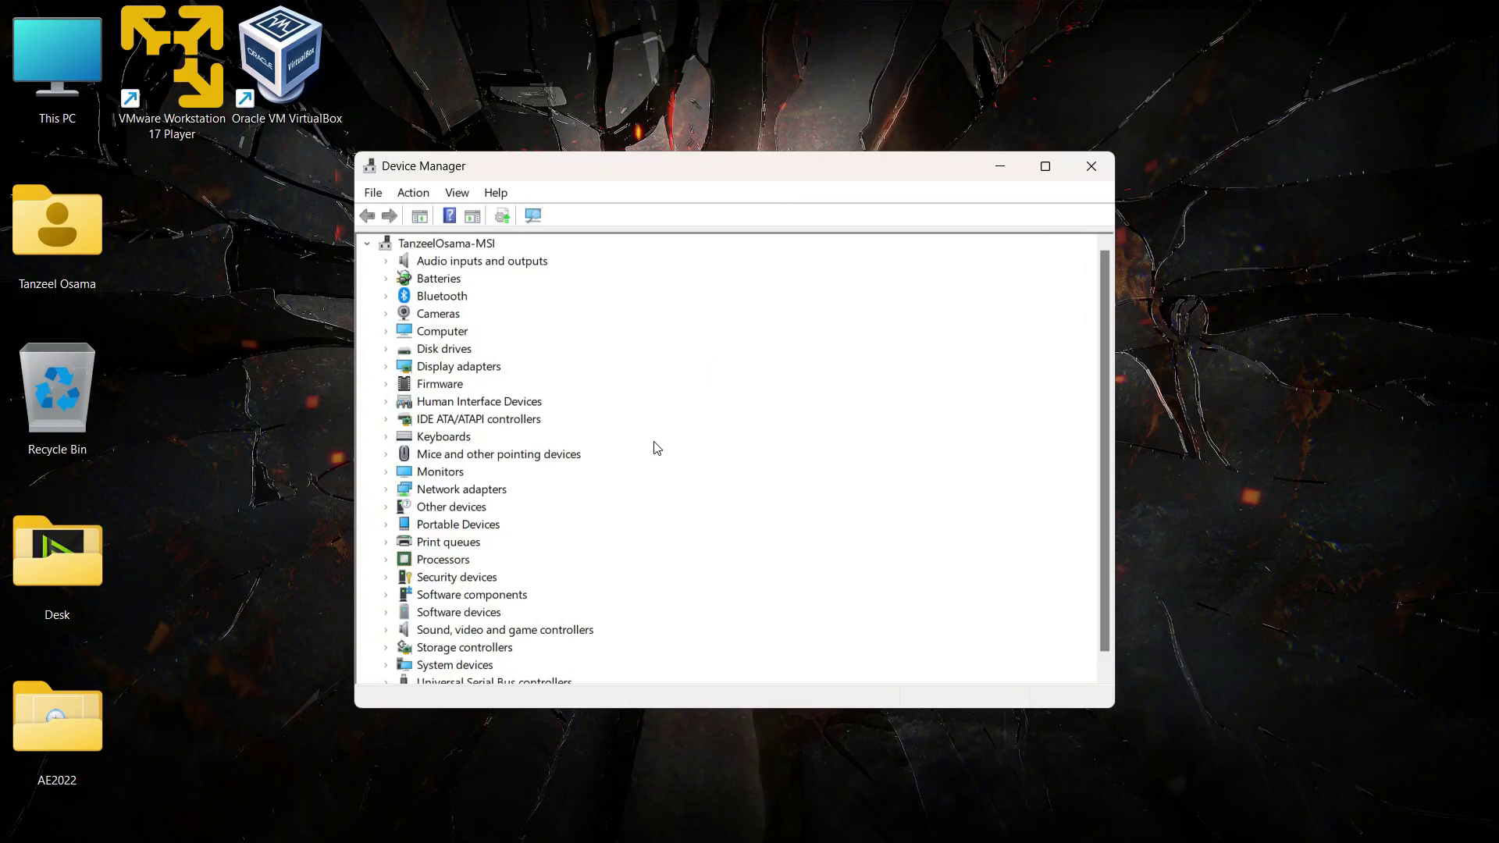
scroll(656, 447, down, 1)
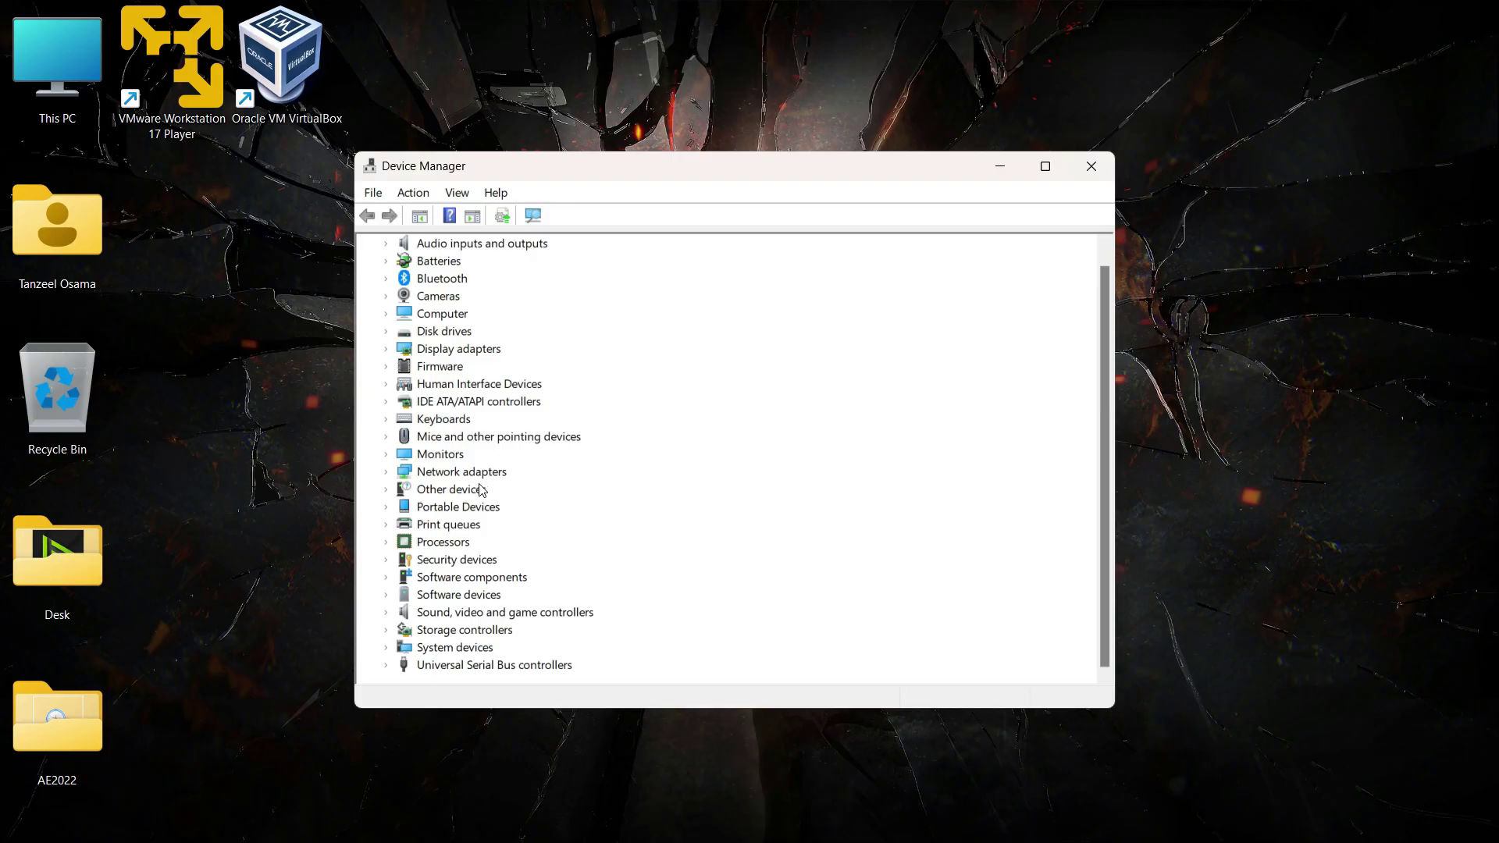
click(388, 473)
scroll(525, 445, down, 2)
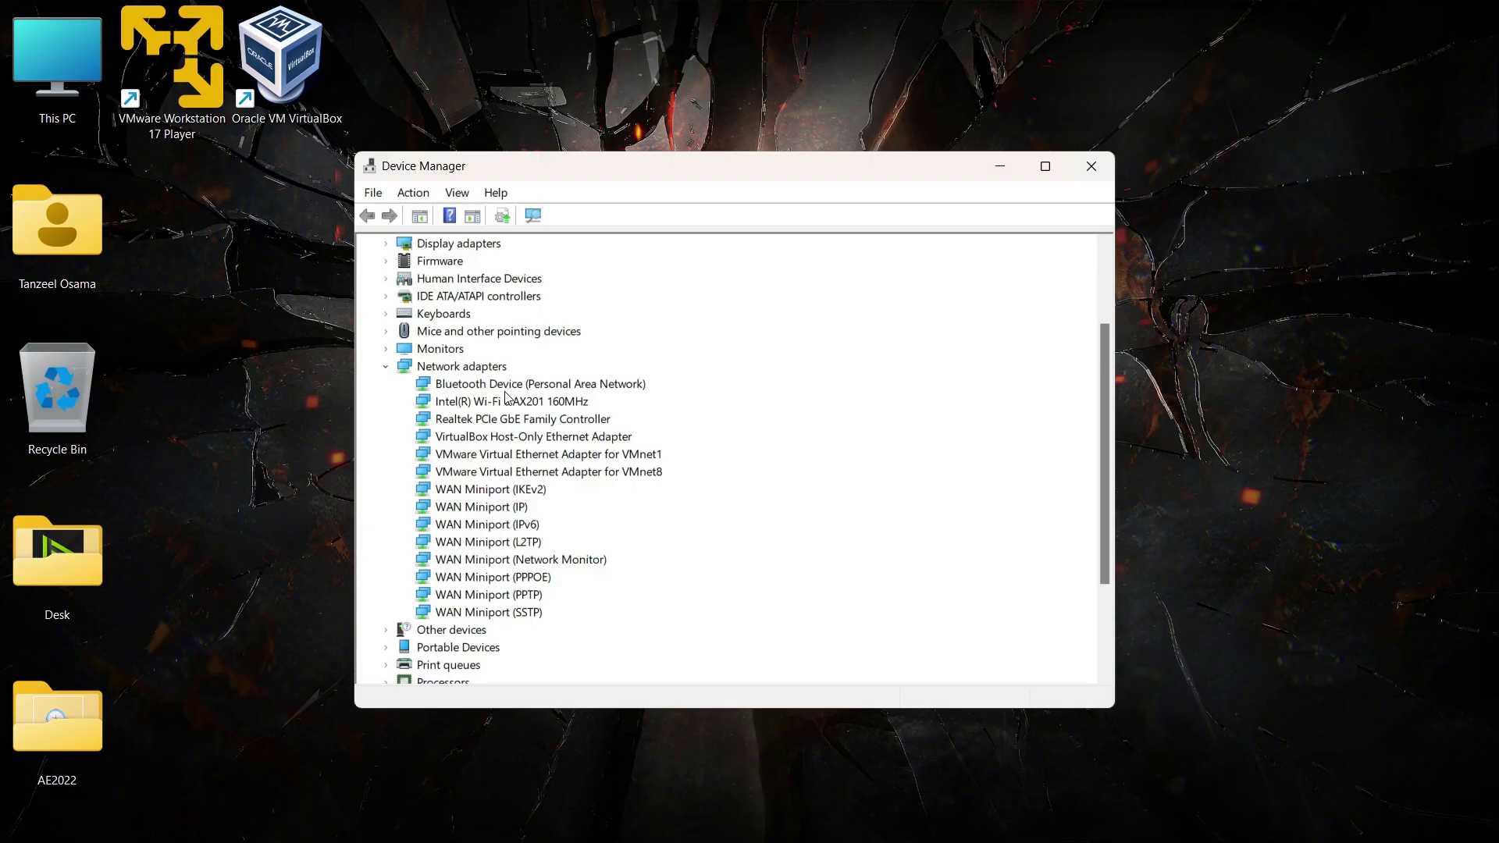
Update the Realtek PCIe GbE Family Controller driver by searching automatically for drivers, and close the wizard.
mouse_move(1325, 835)
click(568, 420)
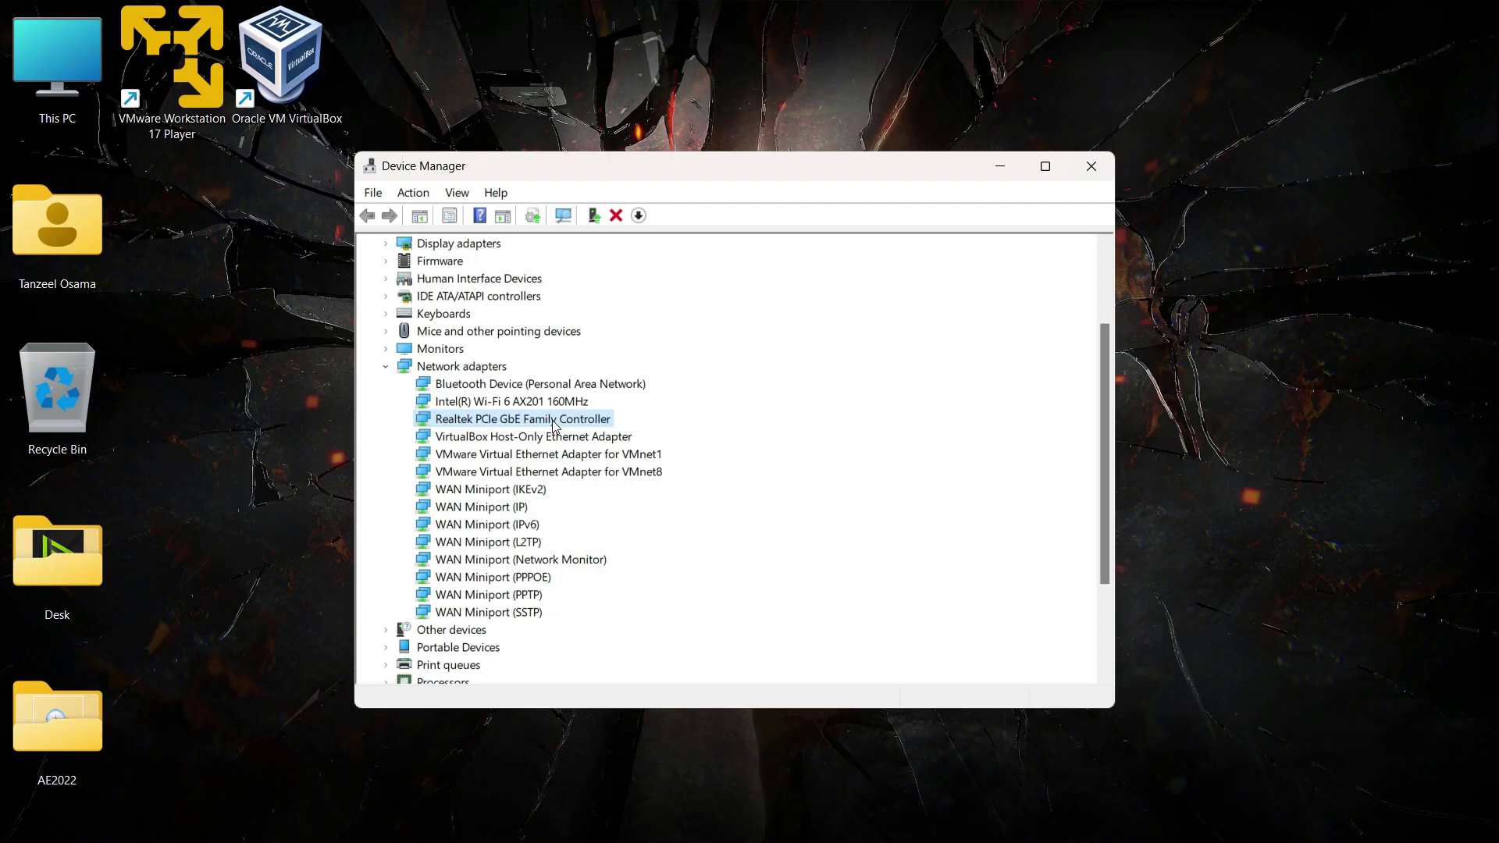
right_click(545, 421)
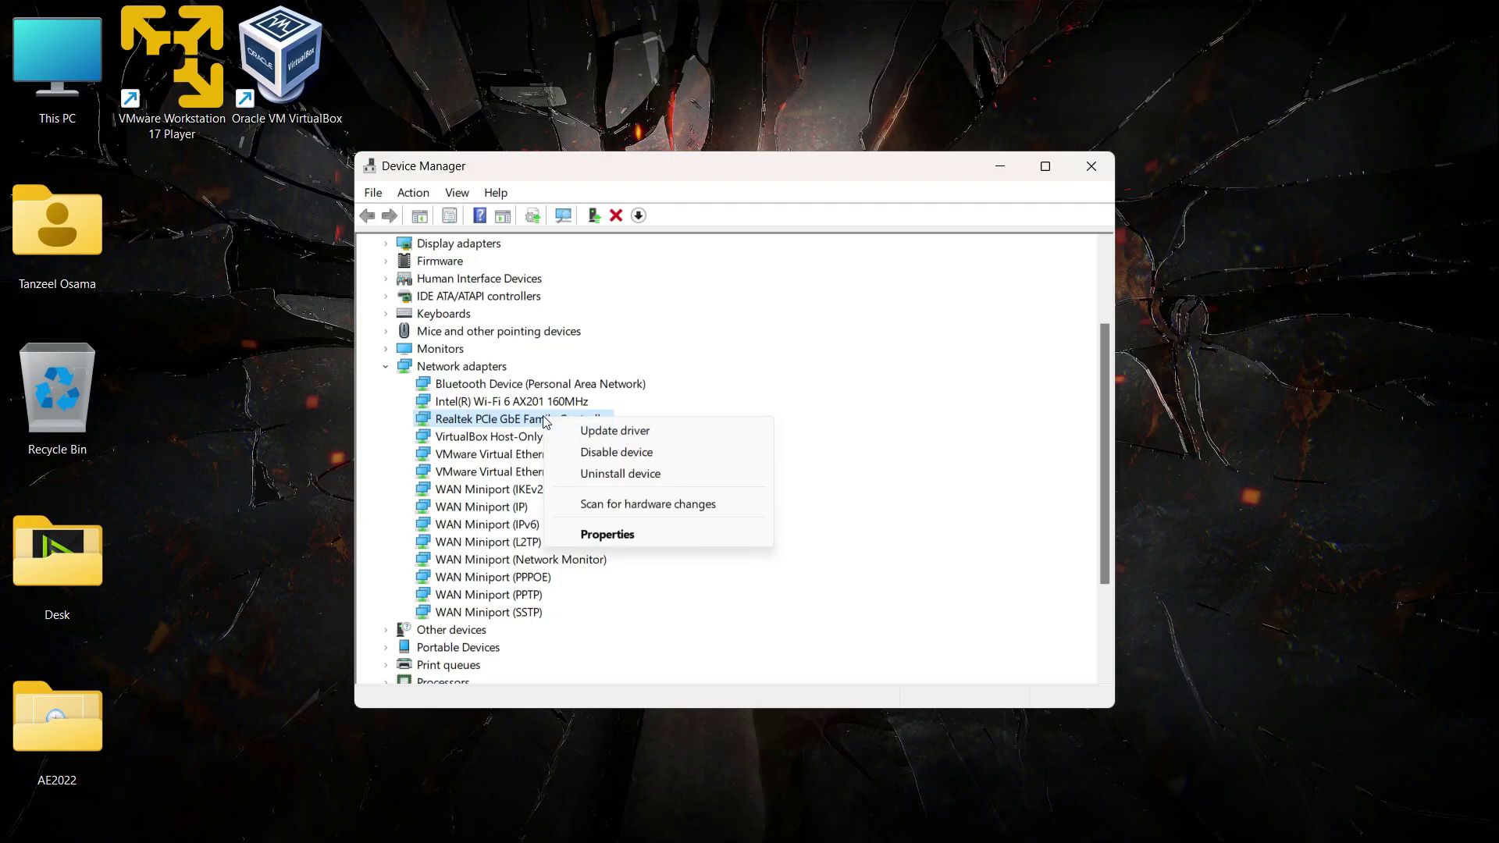
click(666, 439)
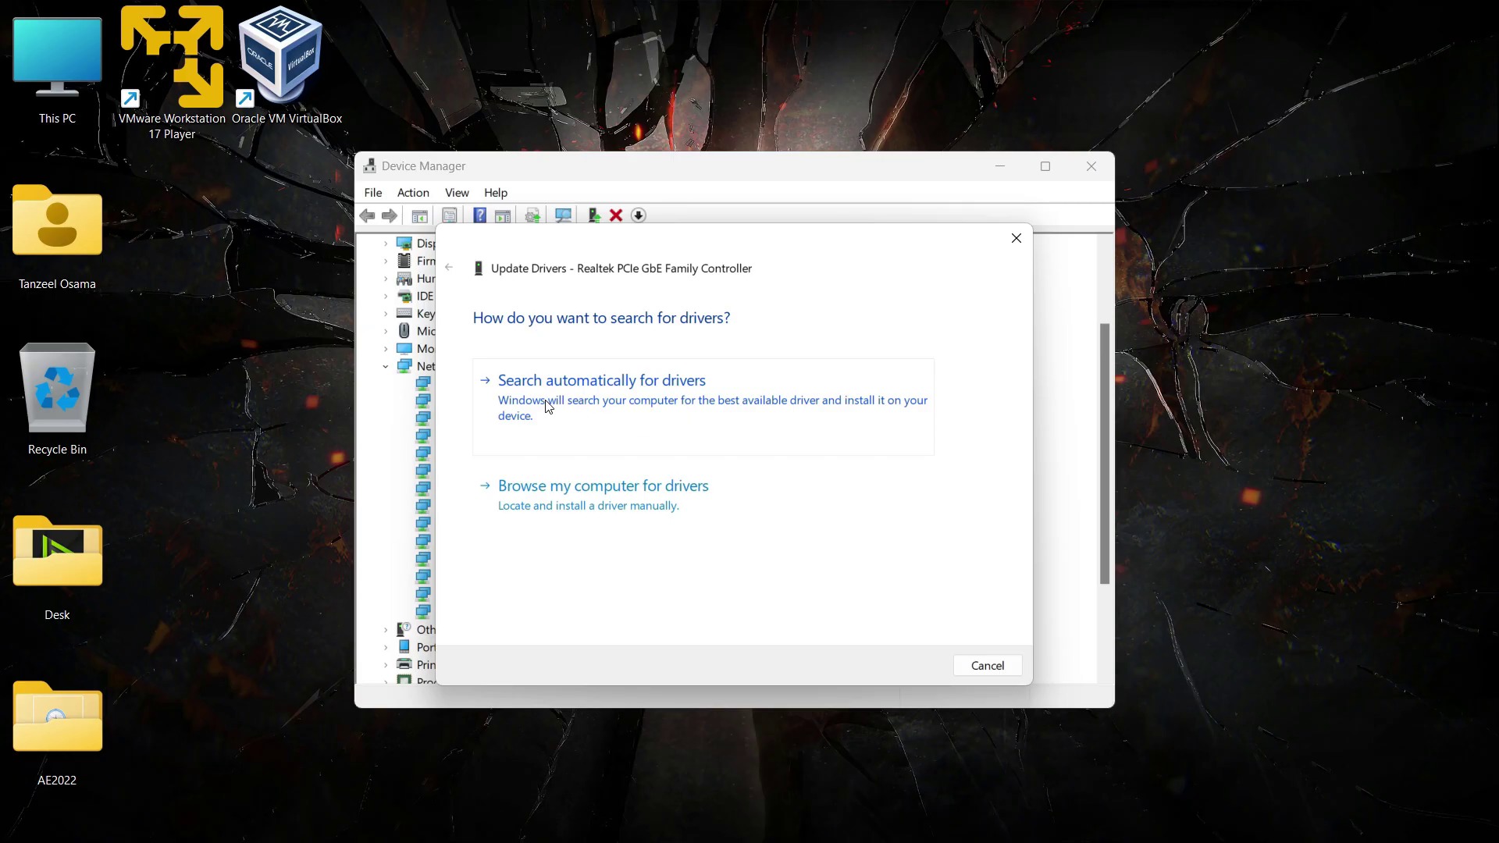
click(654, 412)
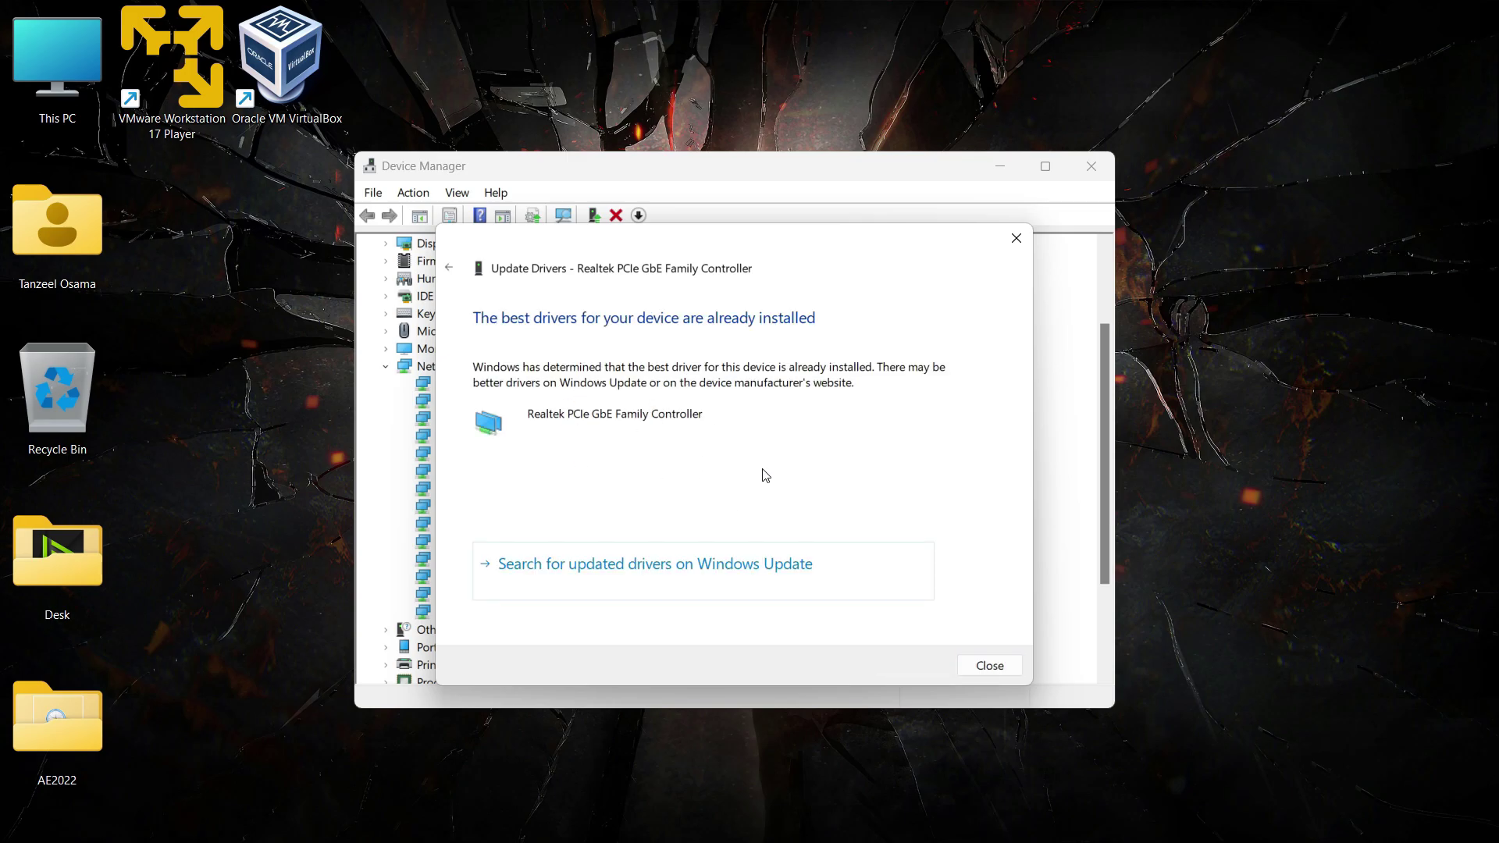
click(989, 667)
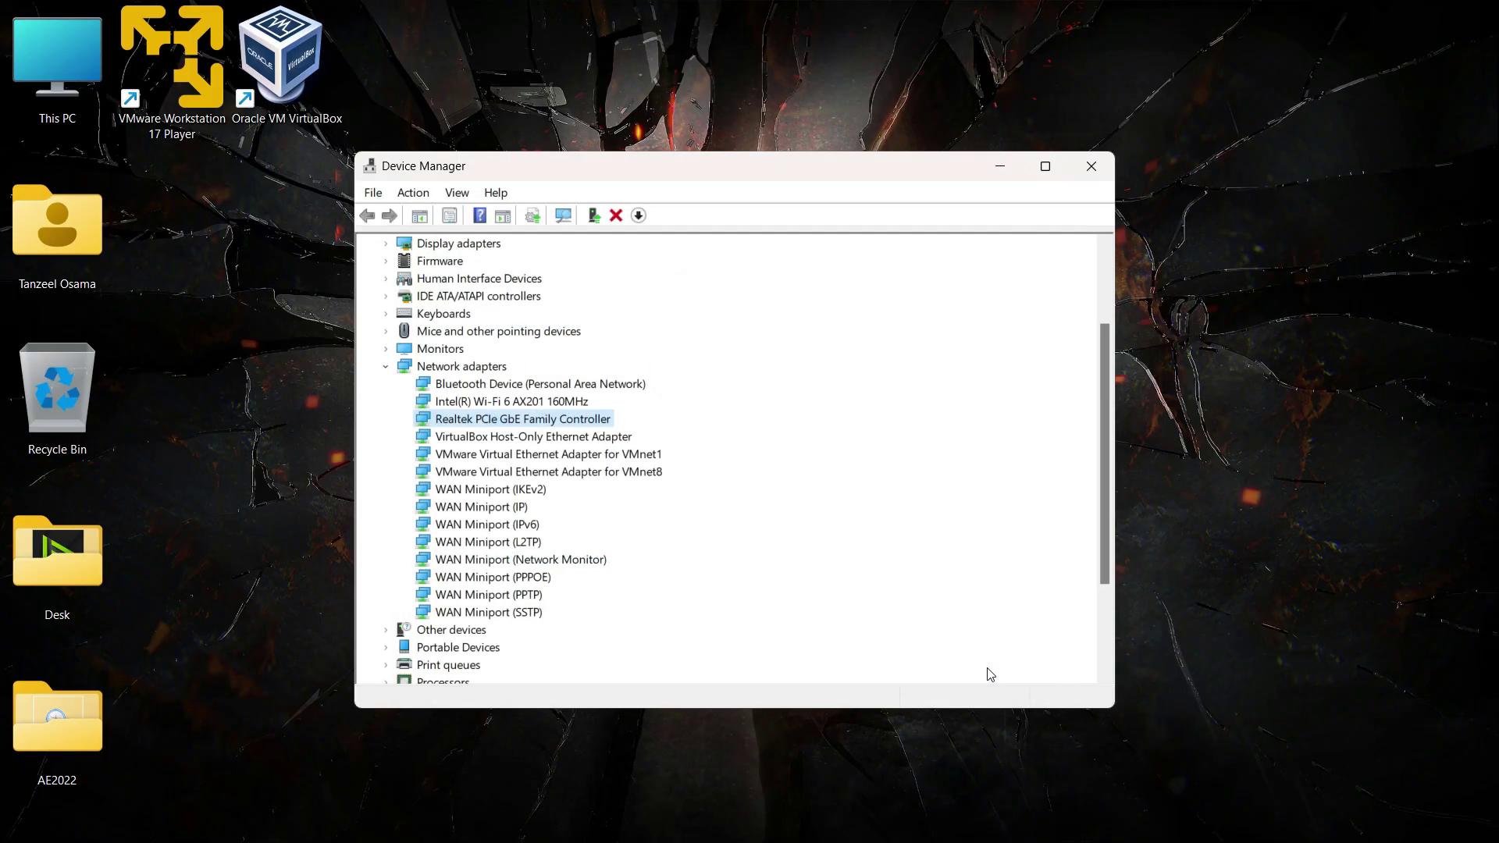
Start uninstalling the Realtek PCIe GbE Family Controller device and bring up the shut down or sign out options.
right_click(600, 424)
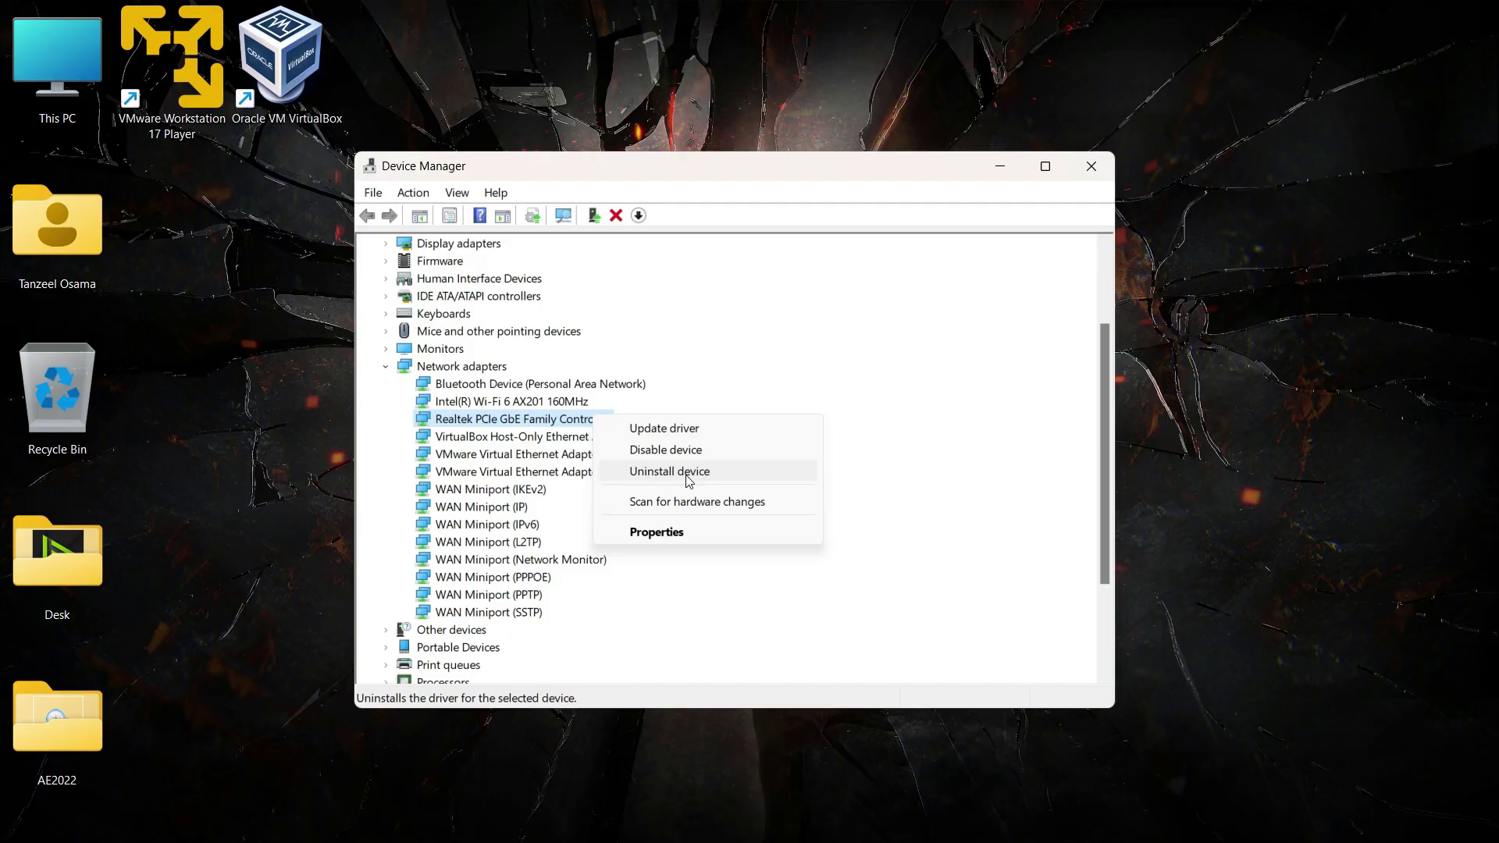
click(710, 472)
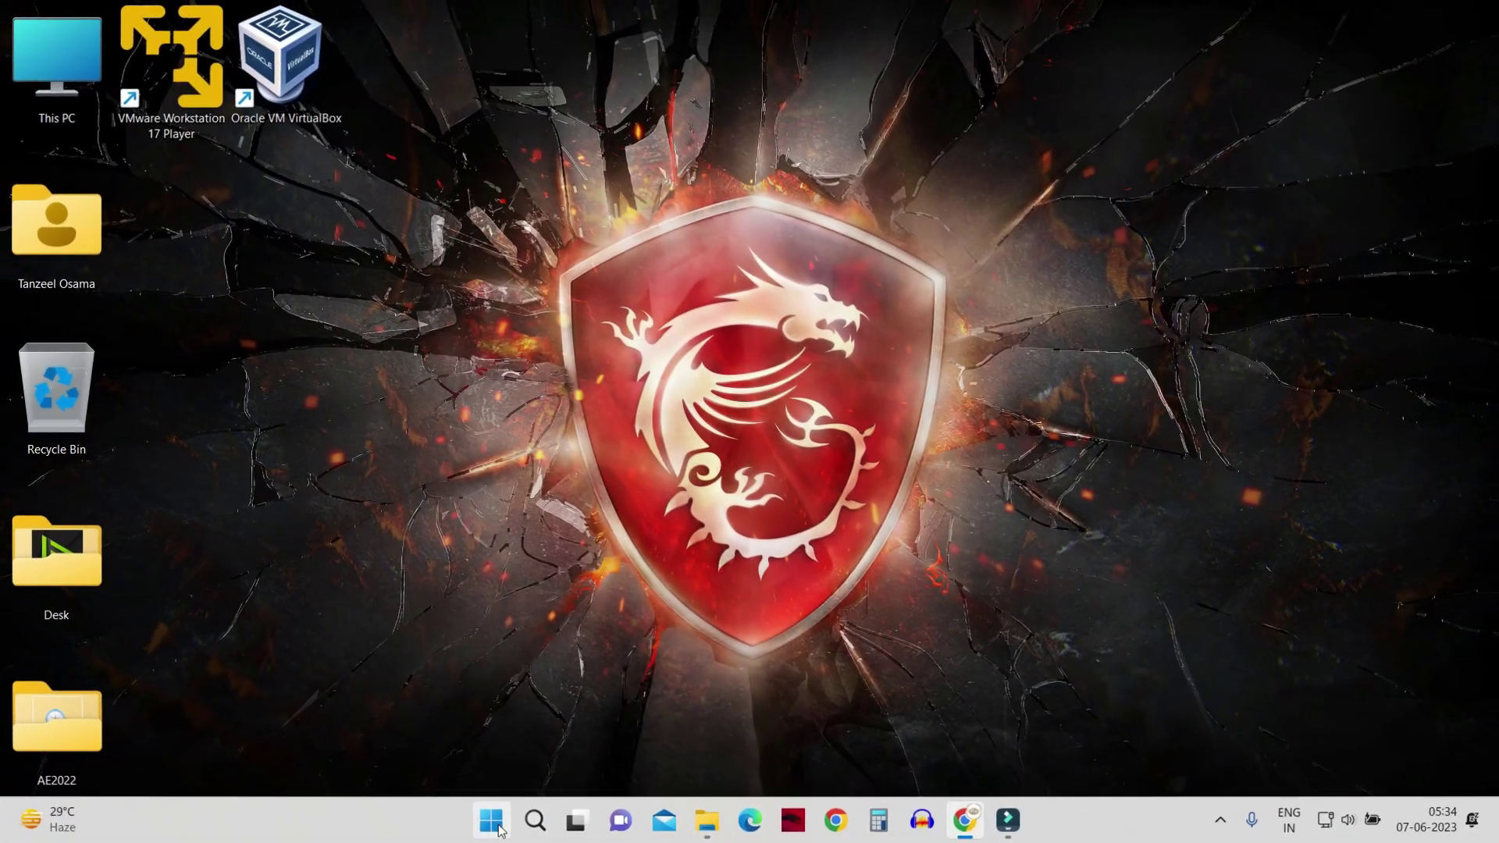
right_click(500, 829)
mouse_move(524, 746)
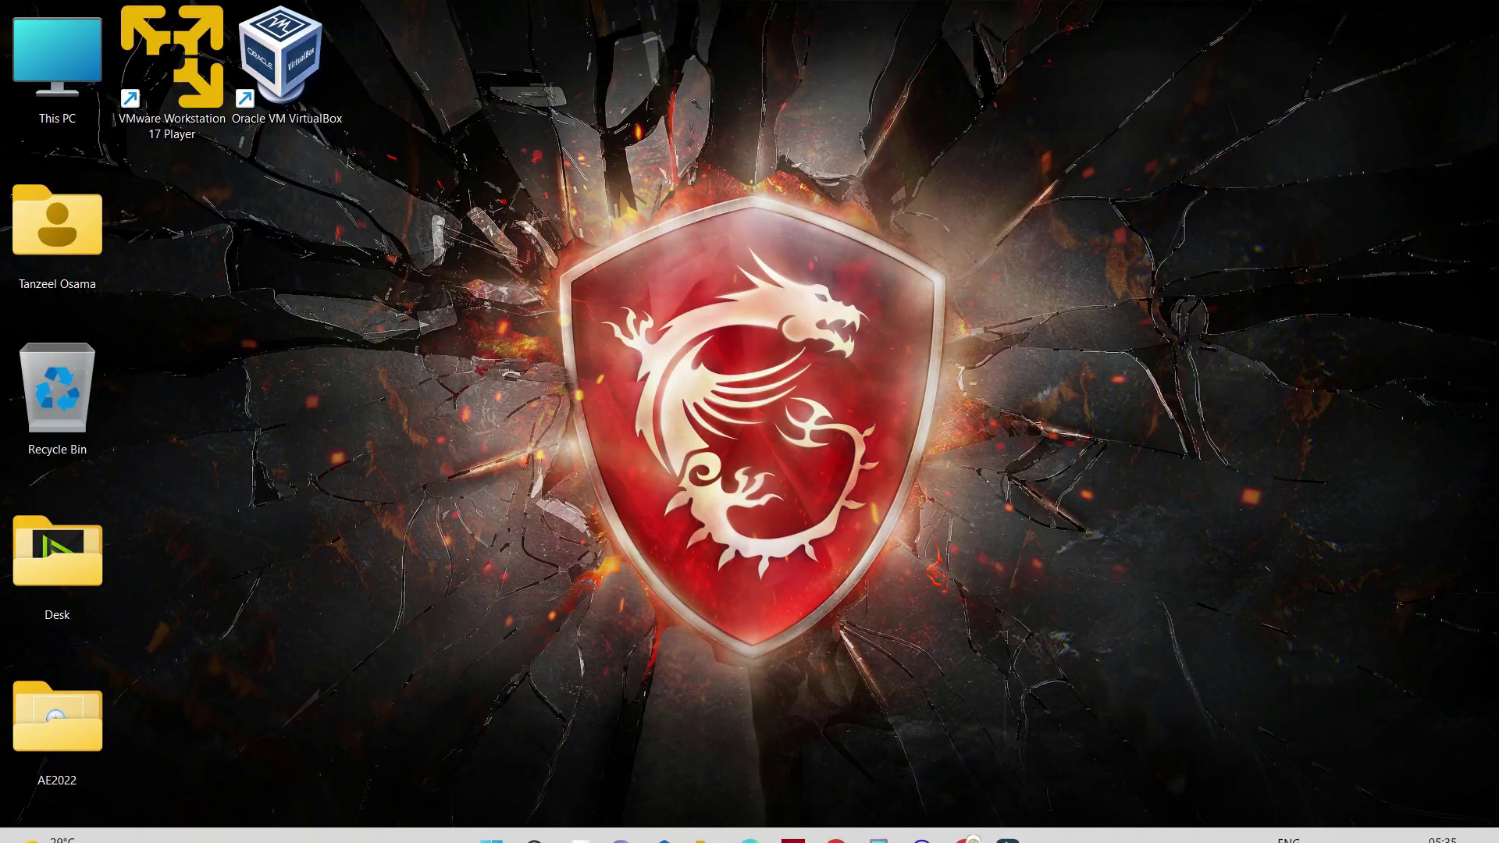
Reopen Device Manager and expand Network adapters to check for the Realtek PCIe GbE Family Controller.
right_click(492, 824)
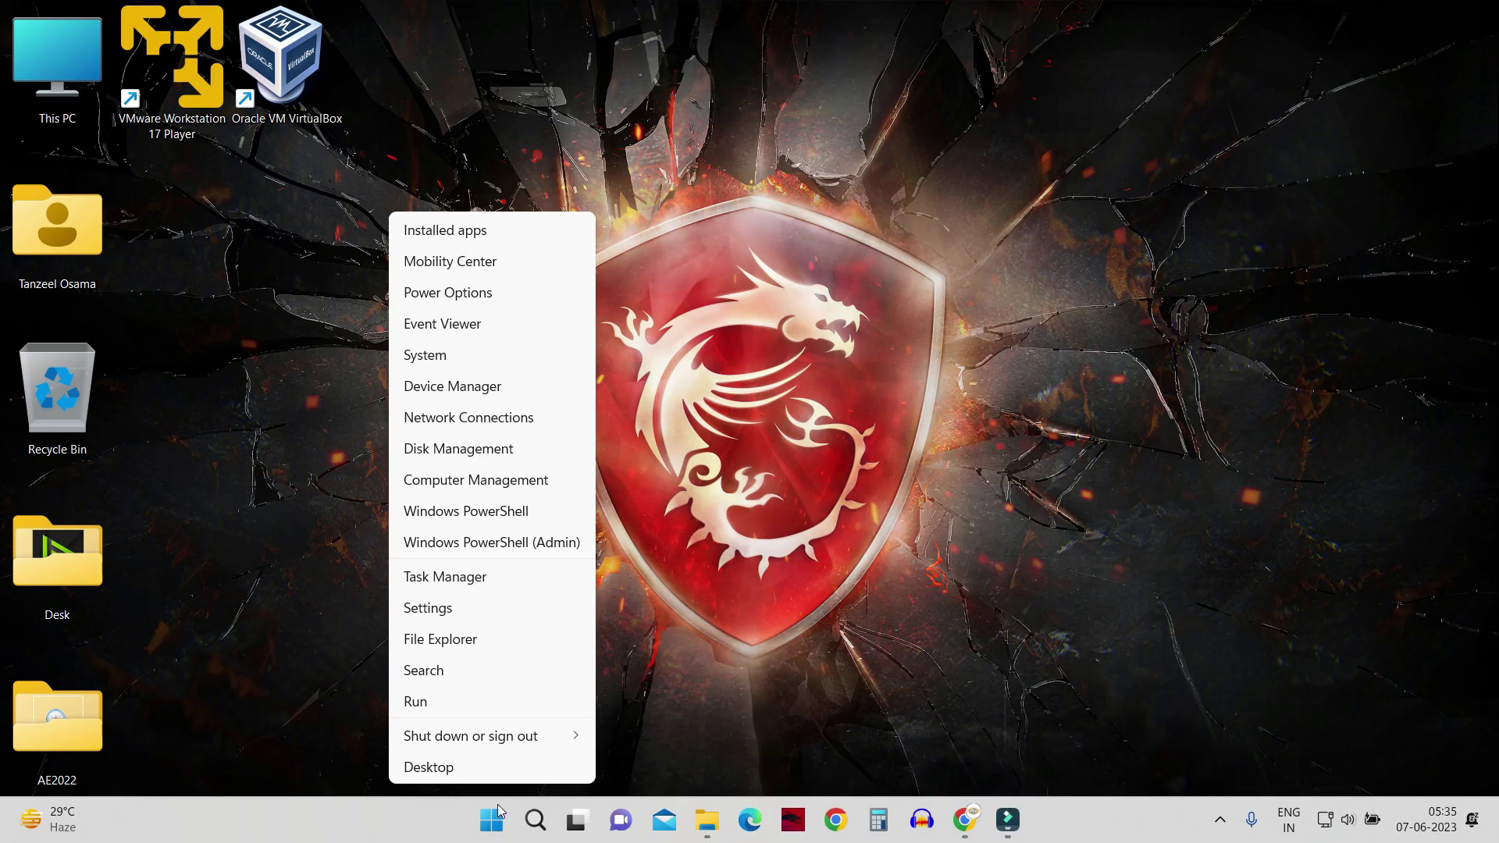
click(464, 395)
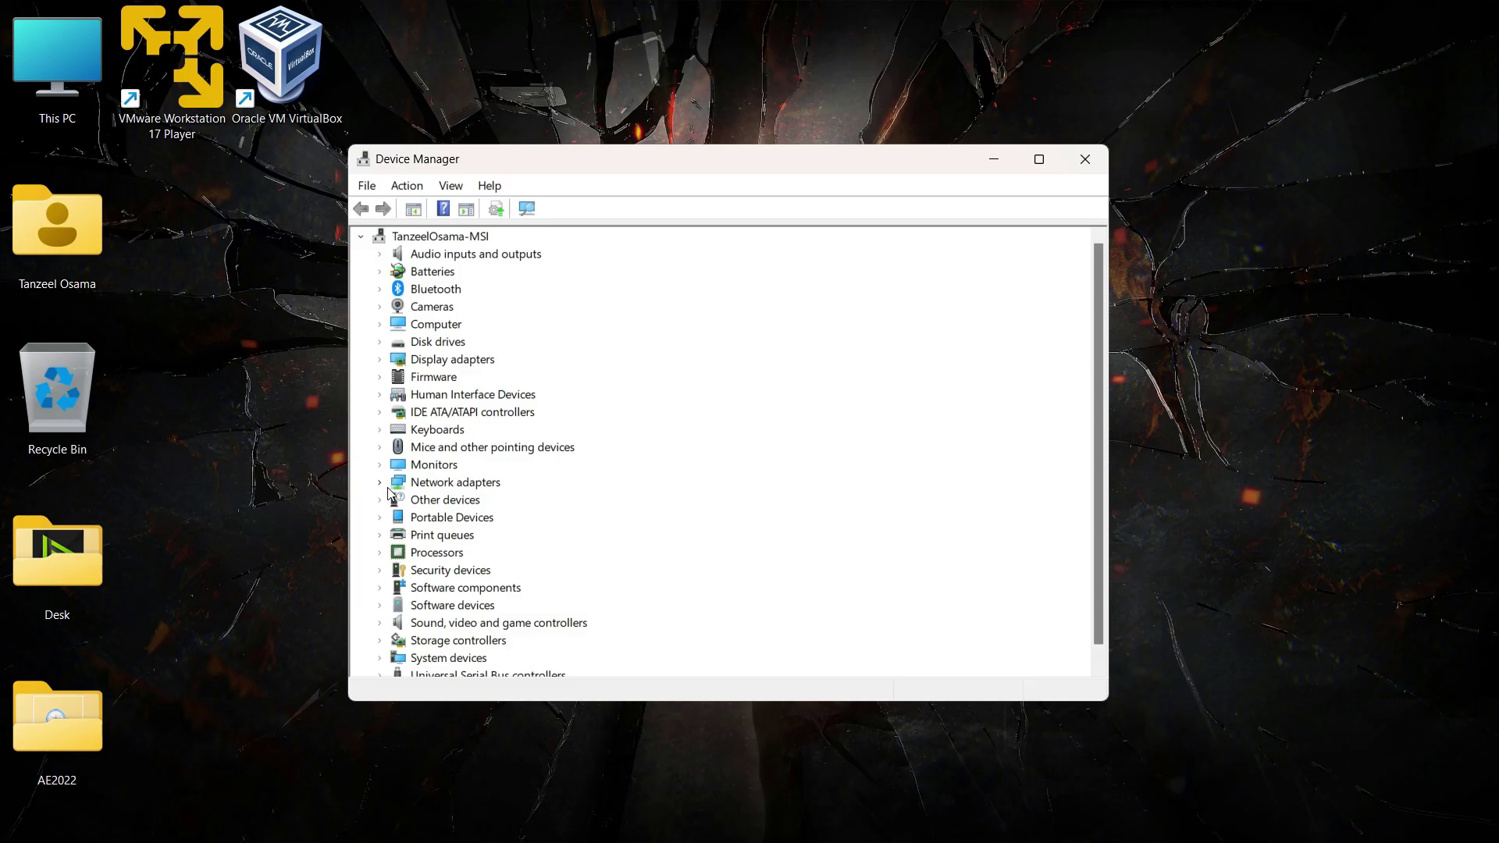
scroll(386, 490, down, 2)
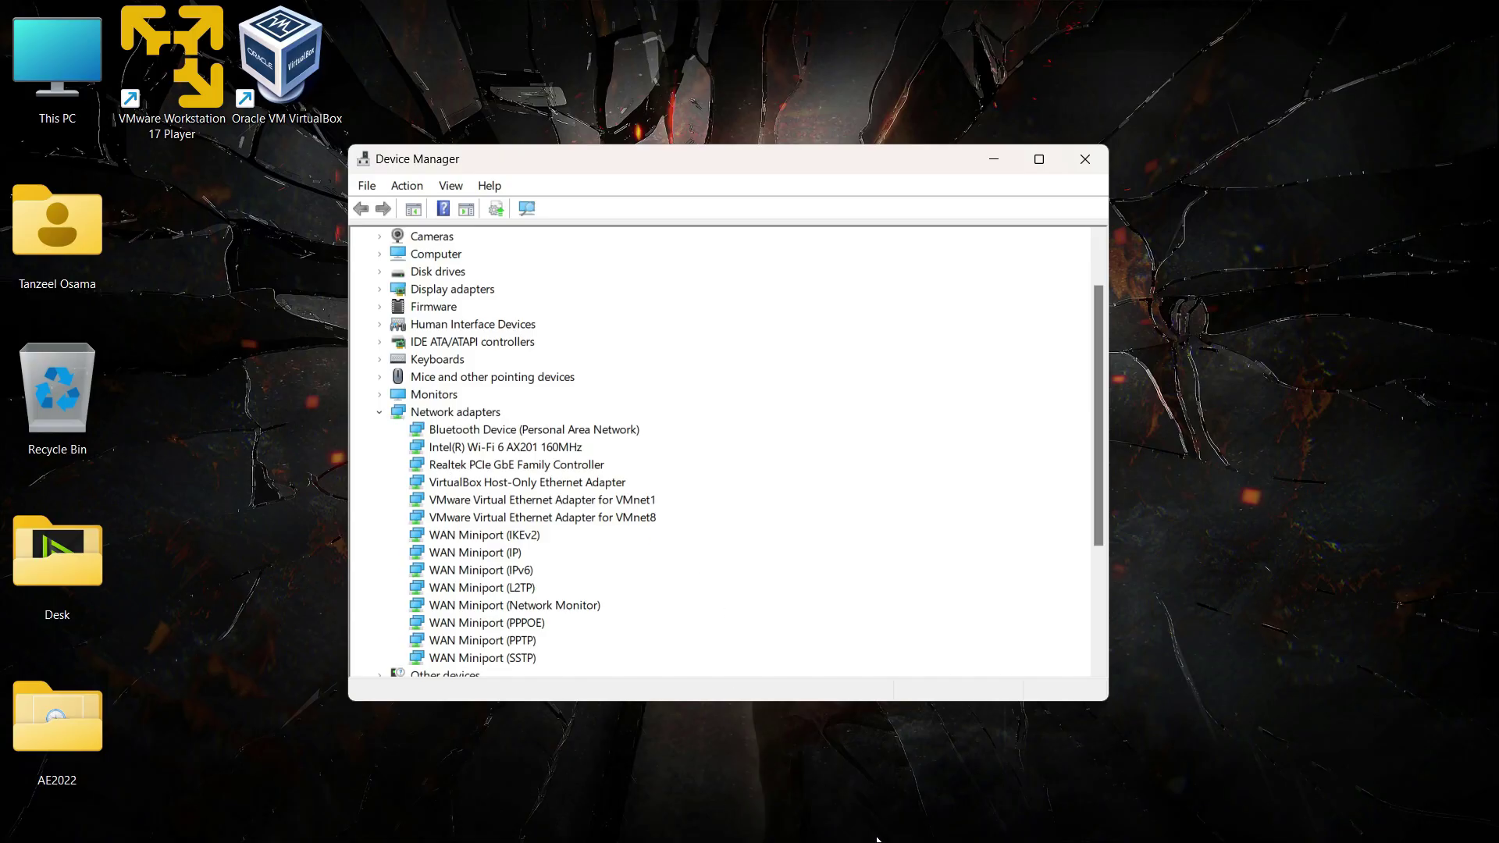
Switch to Chrome and run the earlier Google search "install java on ubuntu" to test the internet connection.
mouse_move(881, 836)
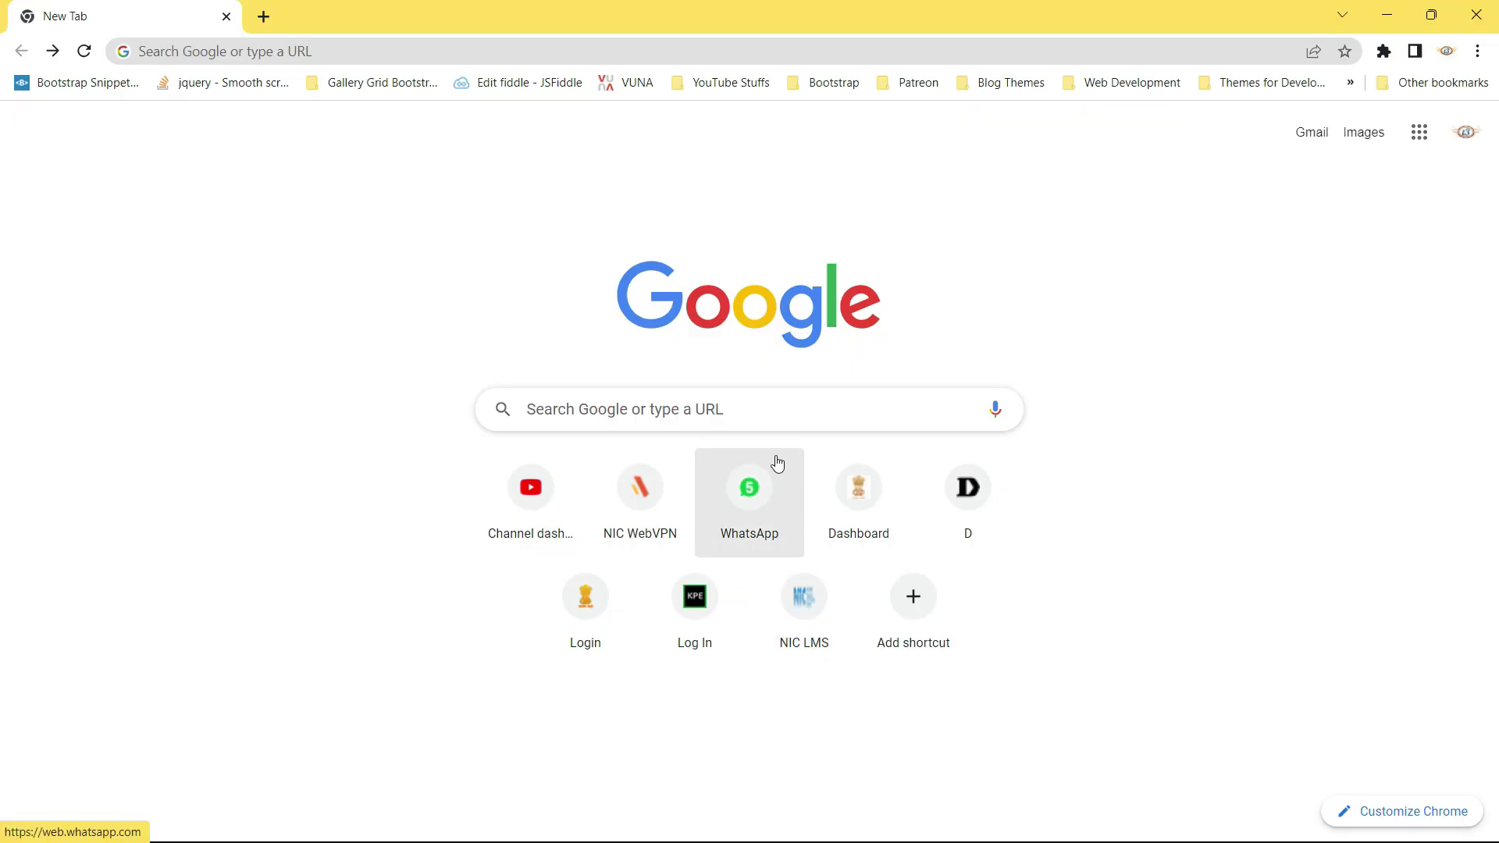
click(780, 415)
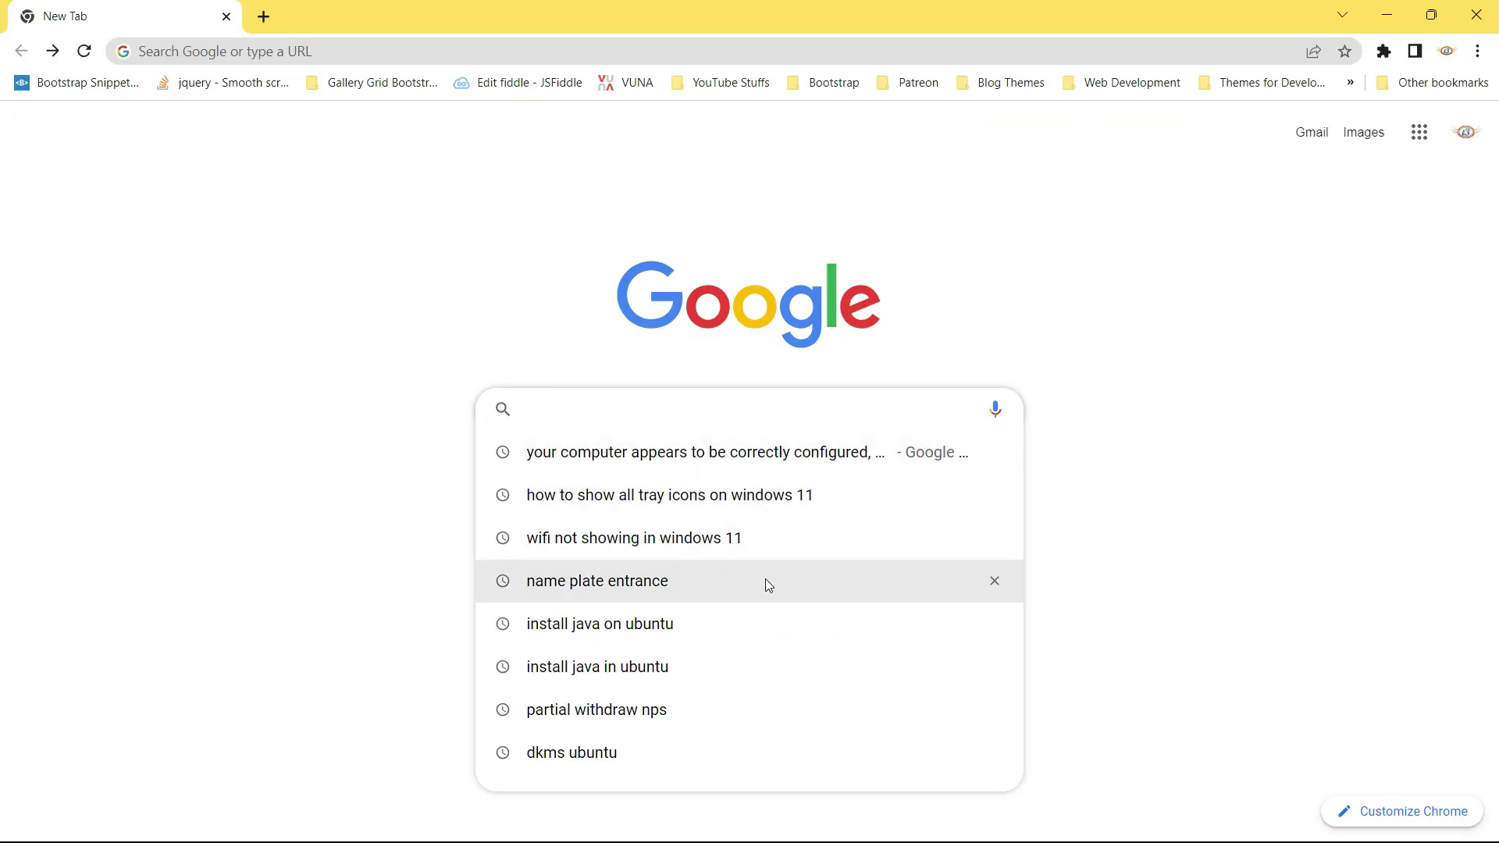
click(785, 621)
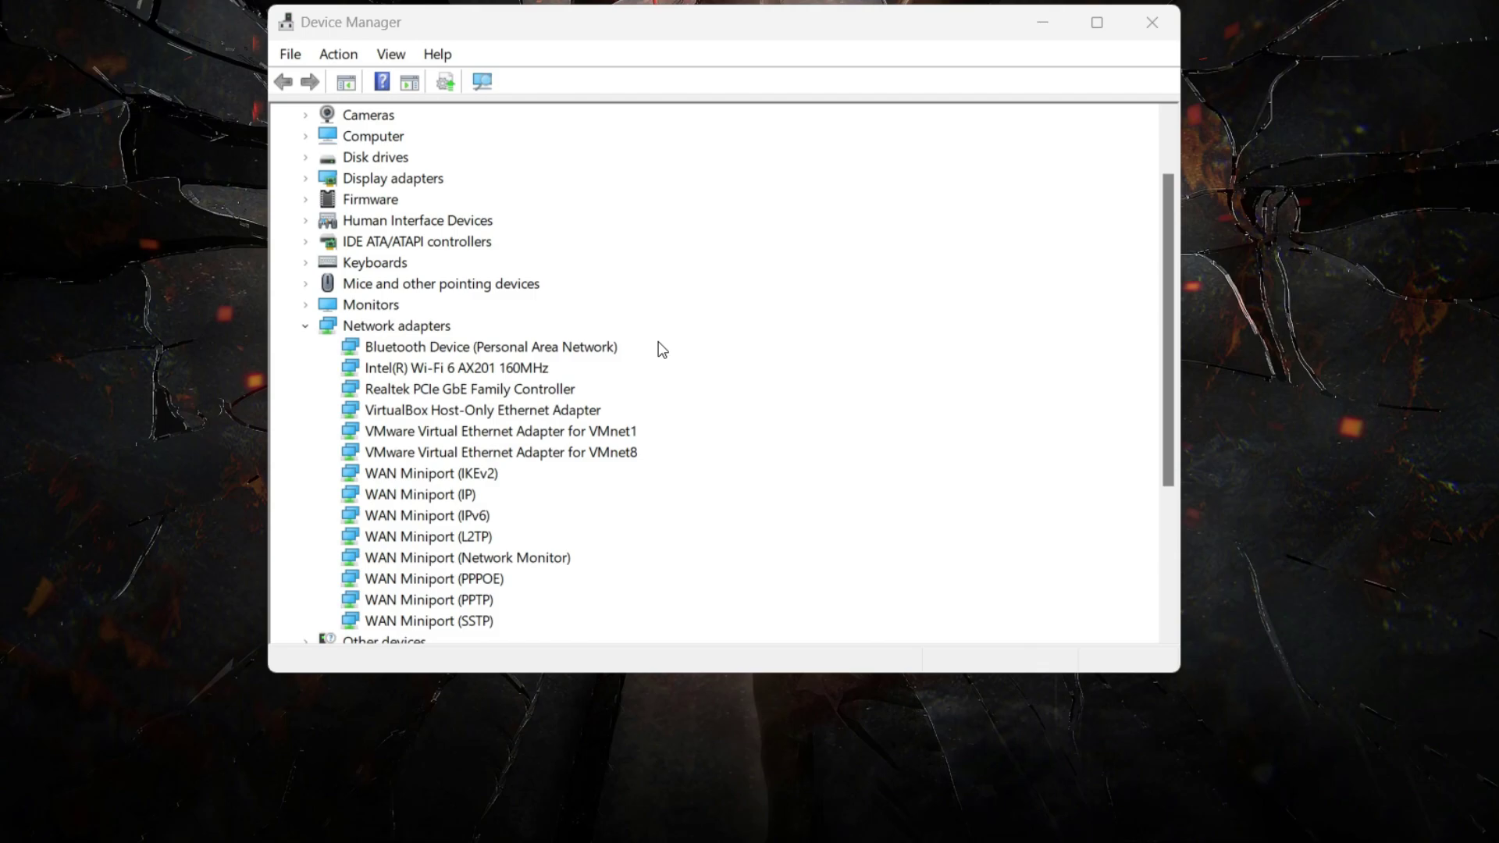
Switch to Device Manager and choose to uninstall the Realtek PCIe GbE Family Controller device under Network adapters.
right_click(491, 394)
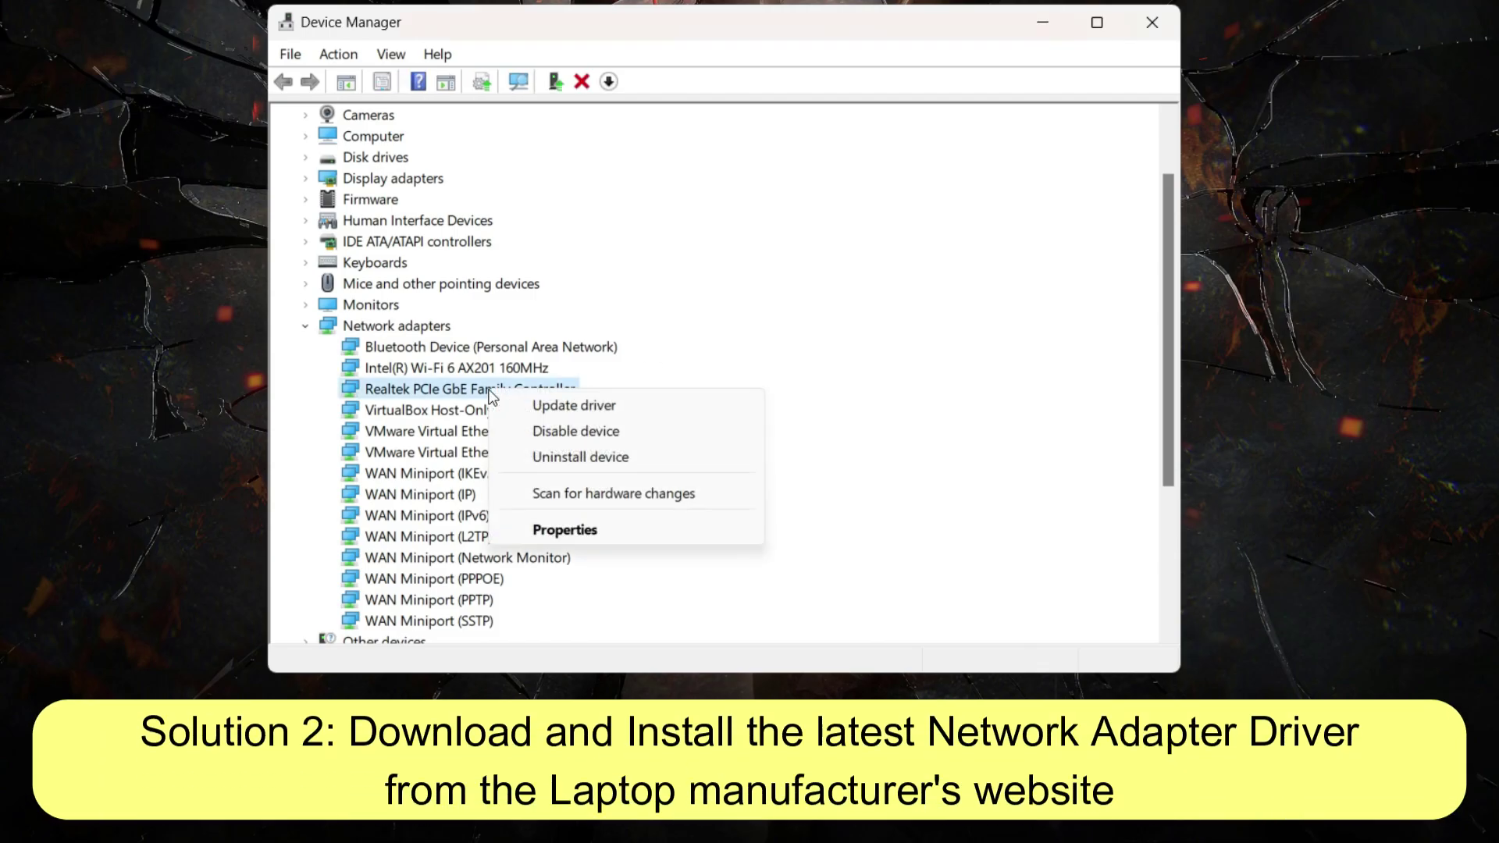
click(549, 459)
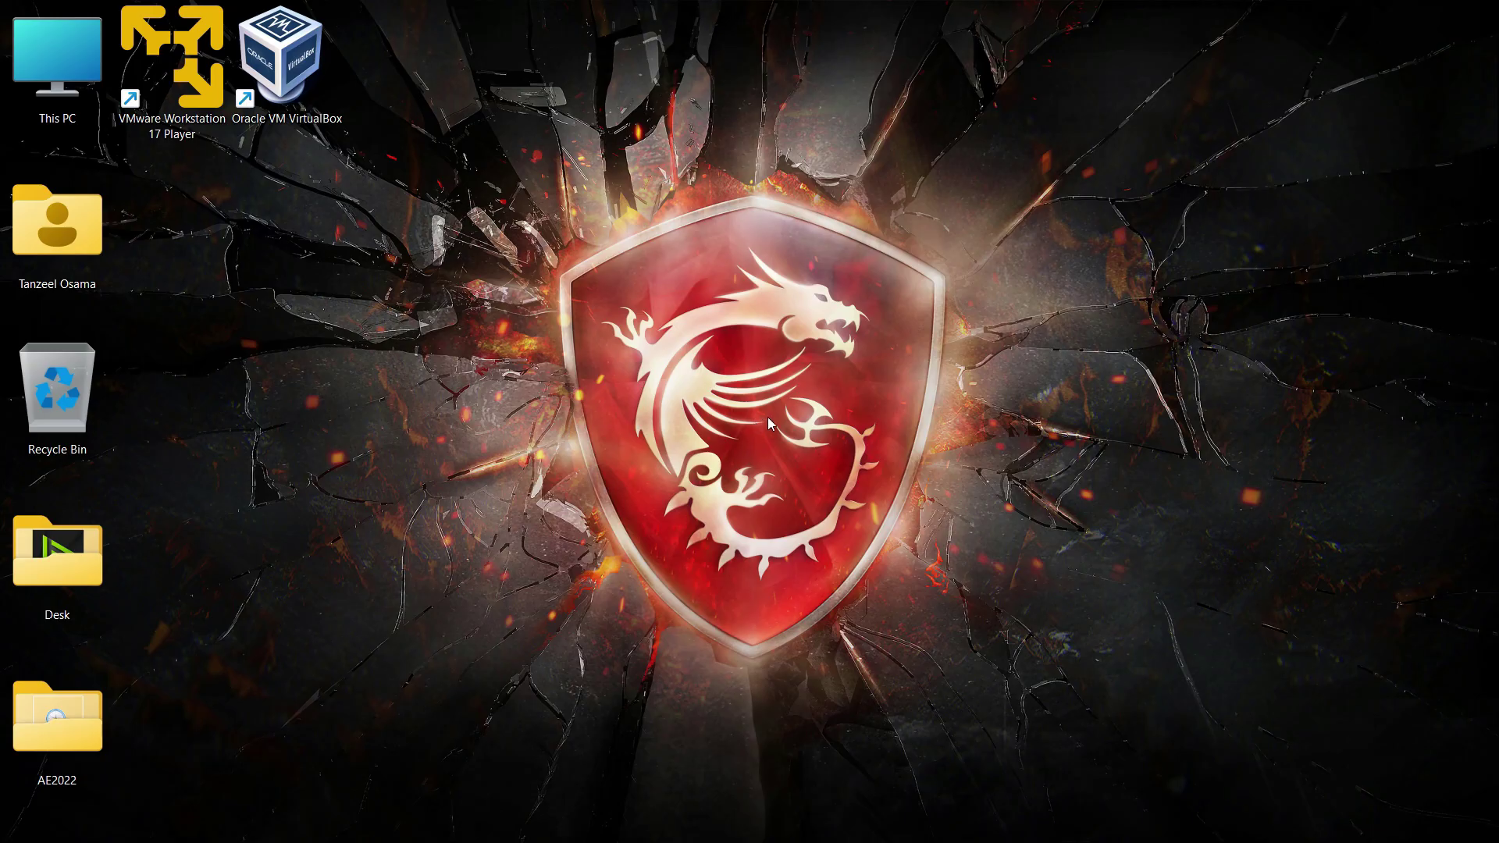
Switch to Chrome and search Google in a new tab for "msi leopard gl 65 drivers".
click(1054, 734)
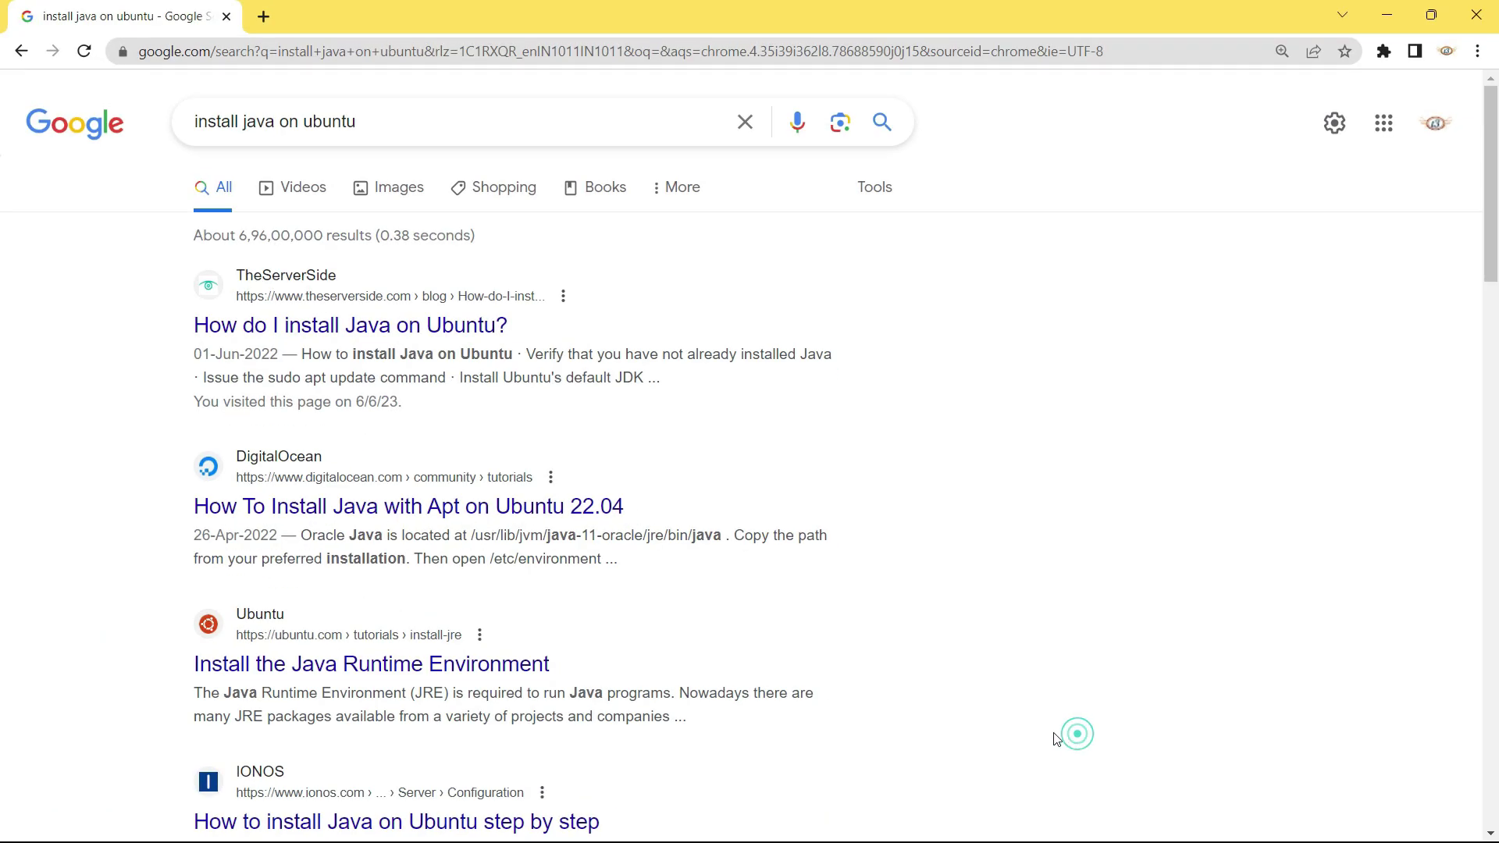
click(264, 17)
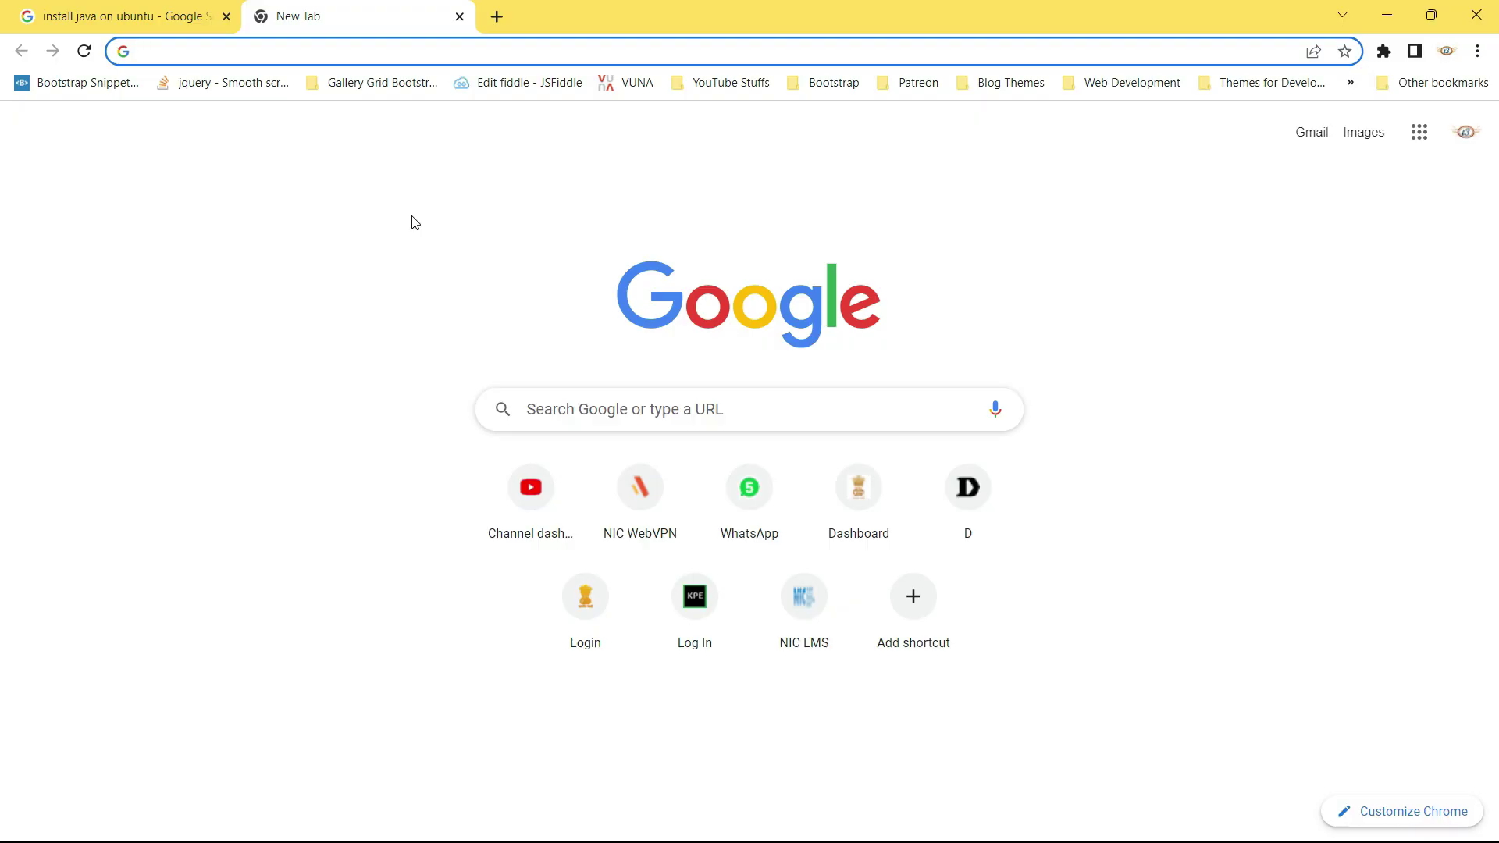
text(msi )
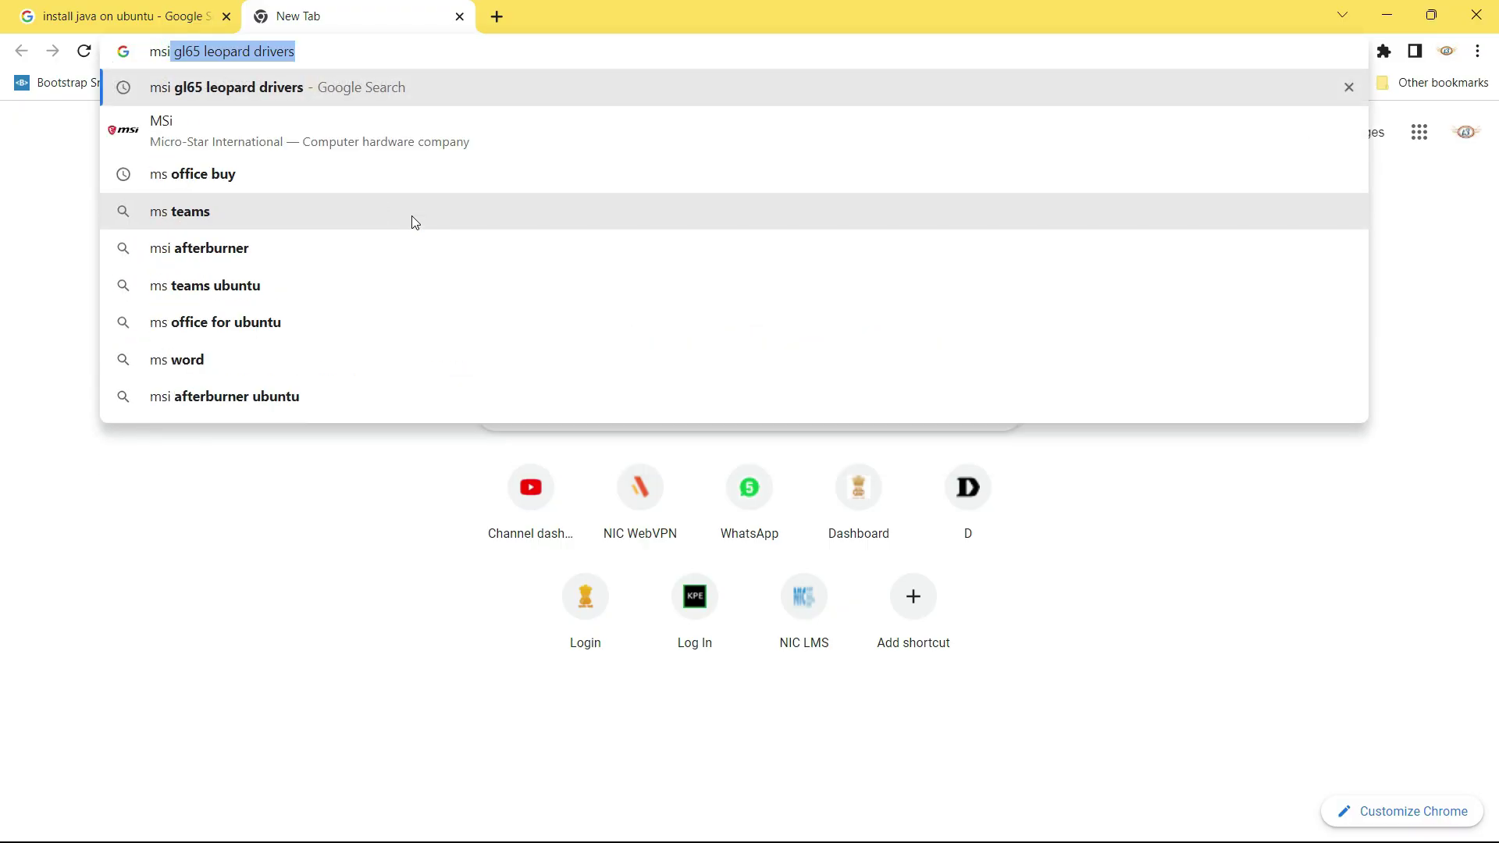
text(le)
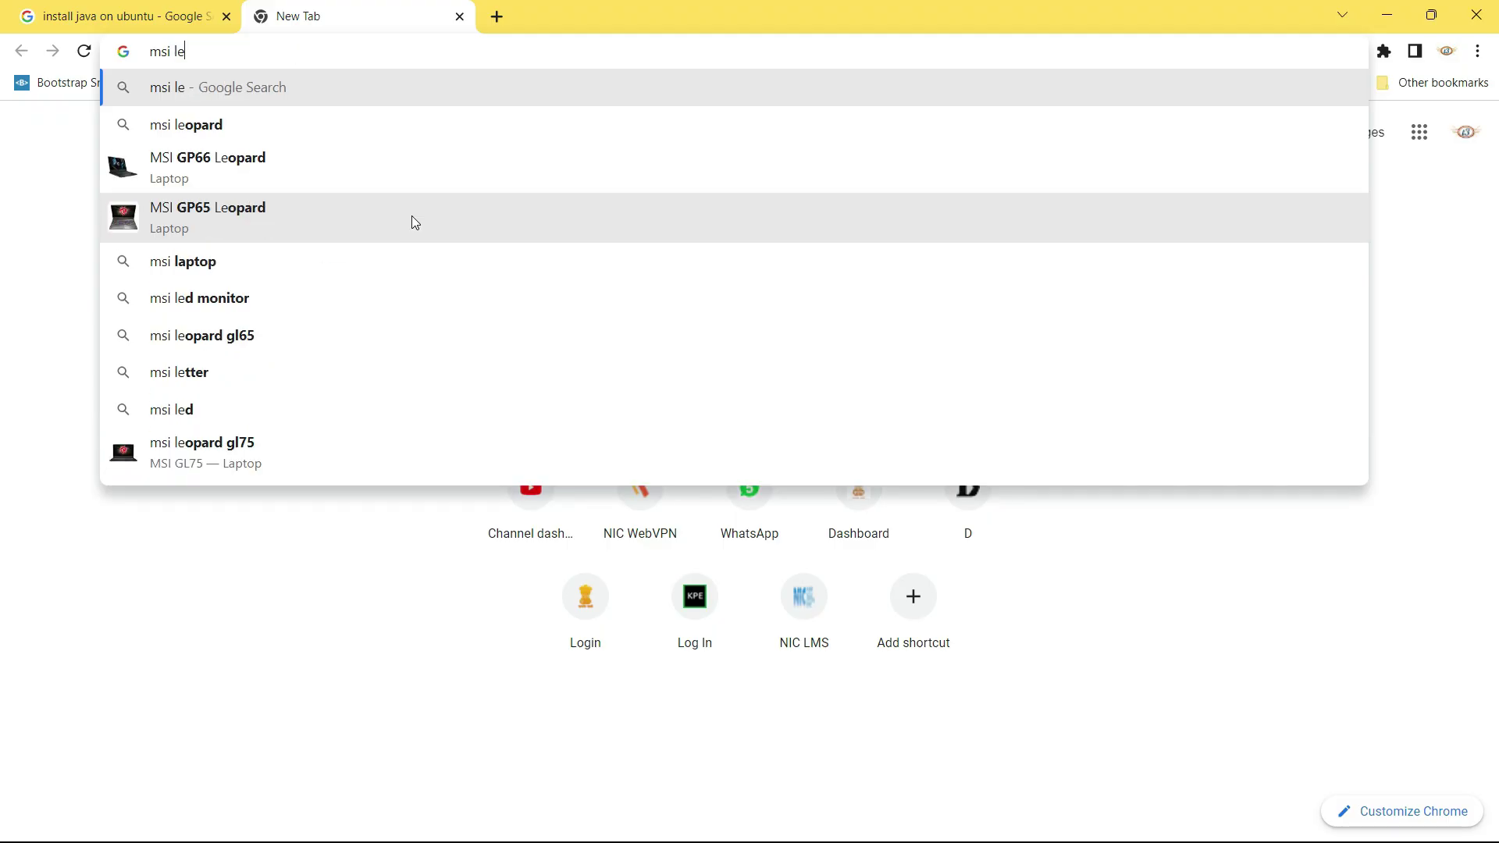
text(opard)
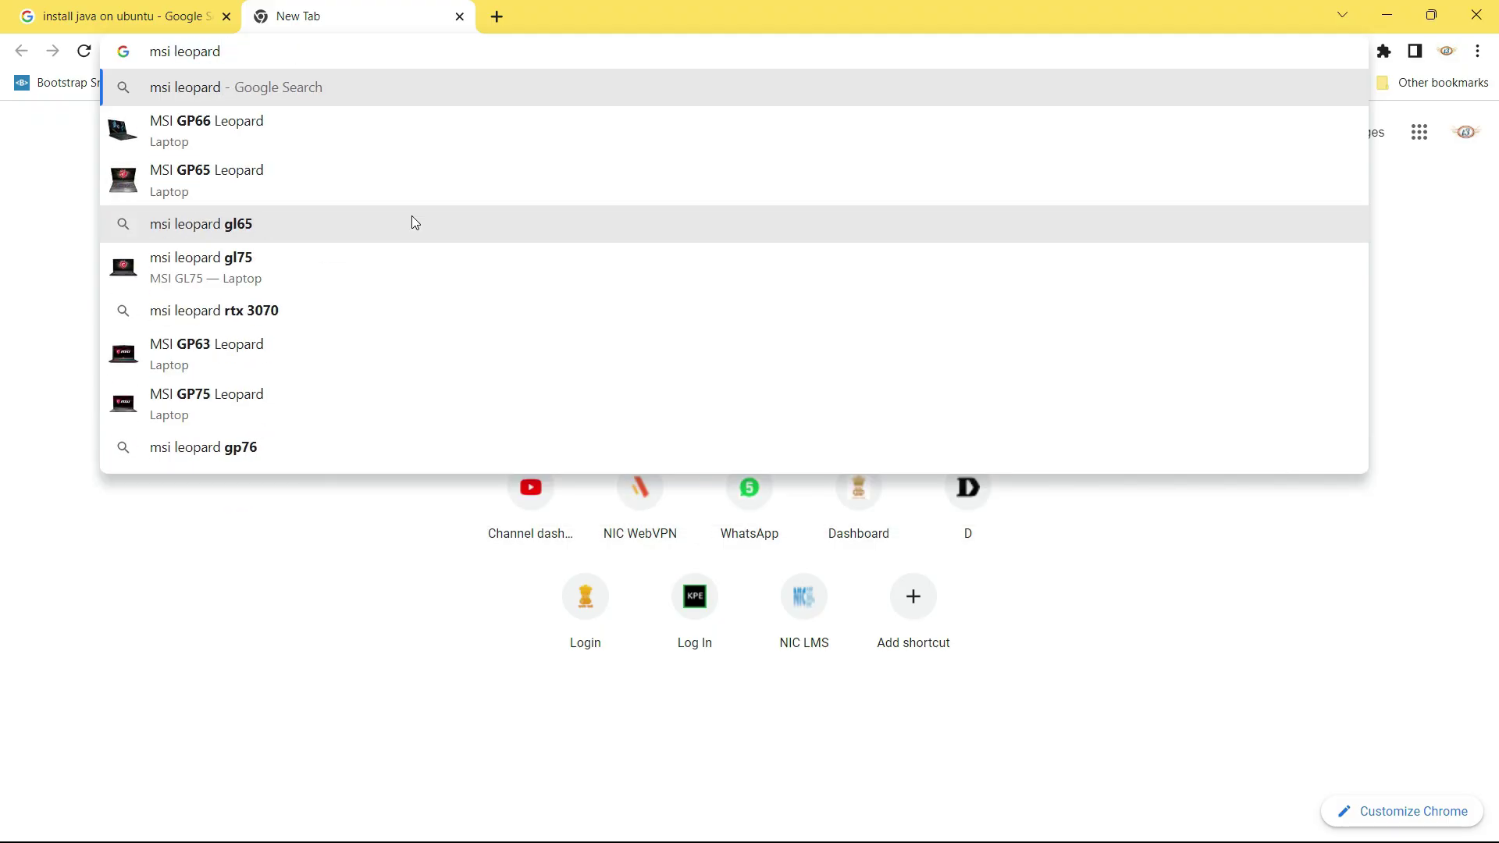
text( gl 65 d)
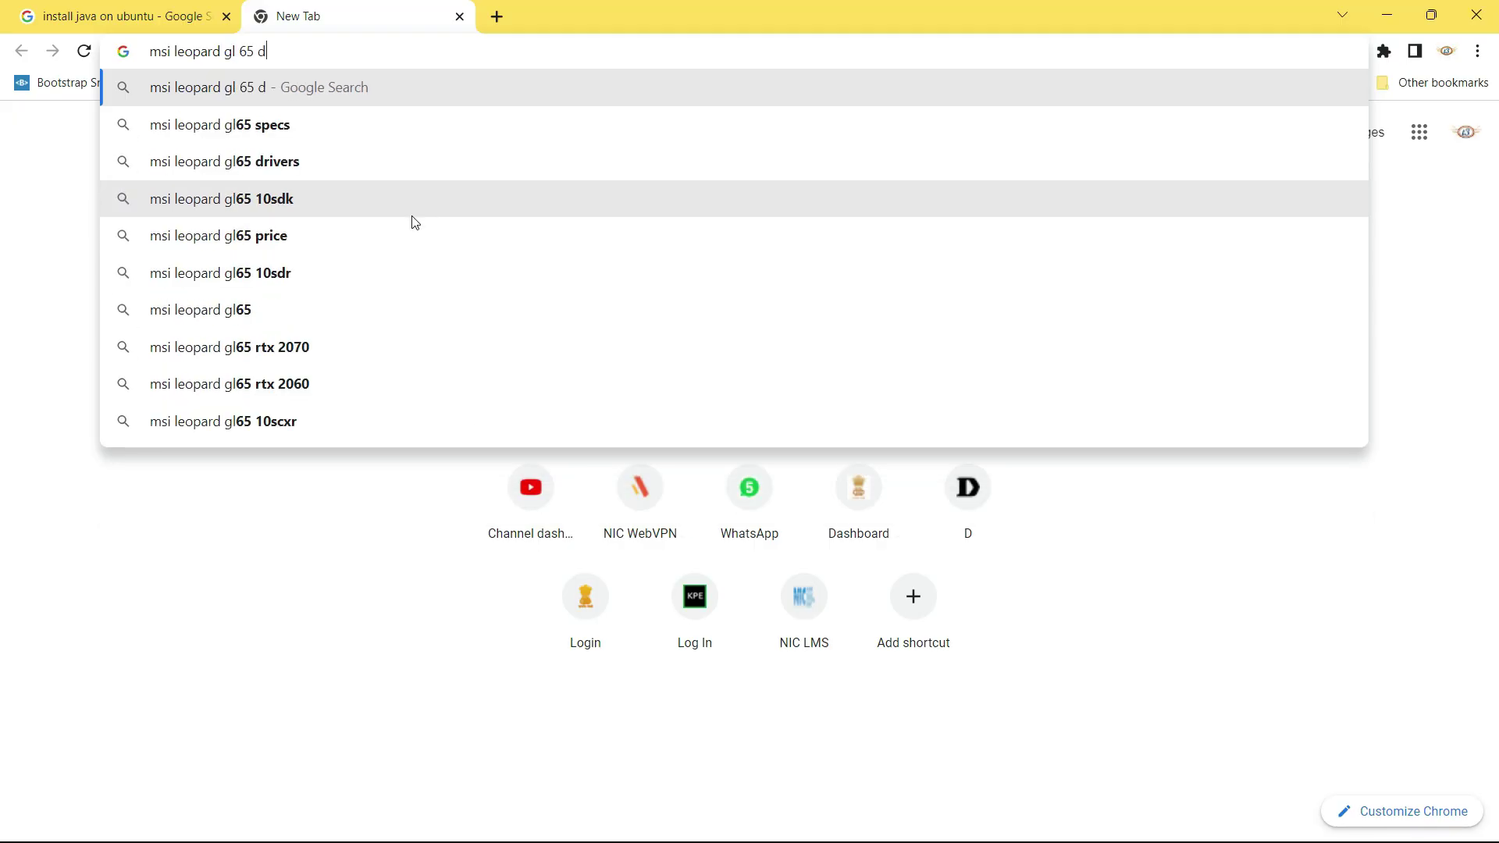
text(rivers)
key(Return)
Open the MSI support page for the GL65 Leopard 10SDR from the search results and expand its model list.
scroll(331, 472, down, 5)
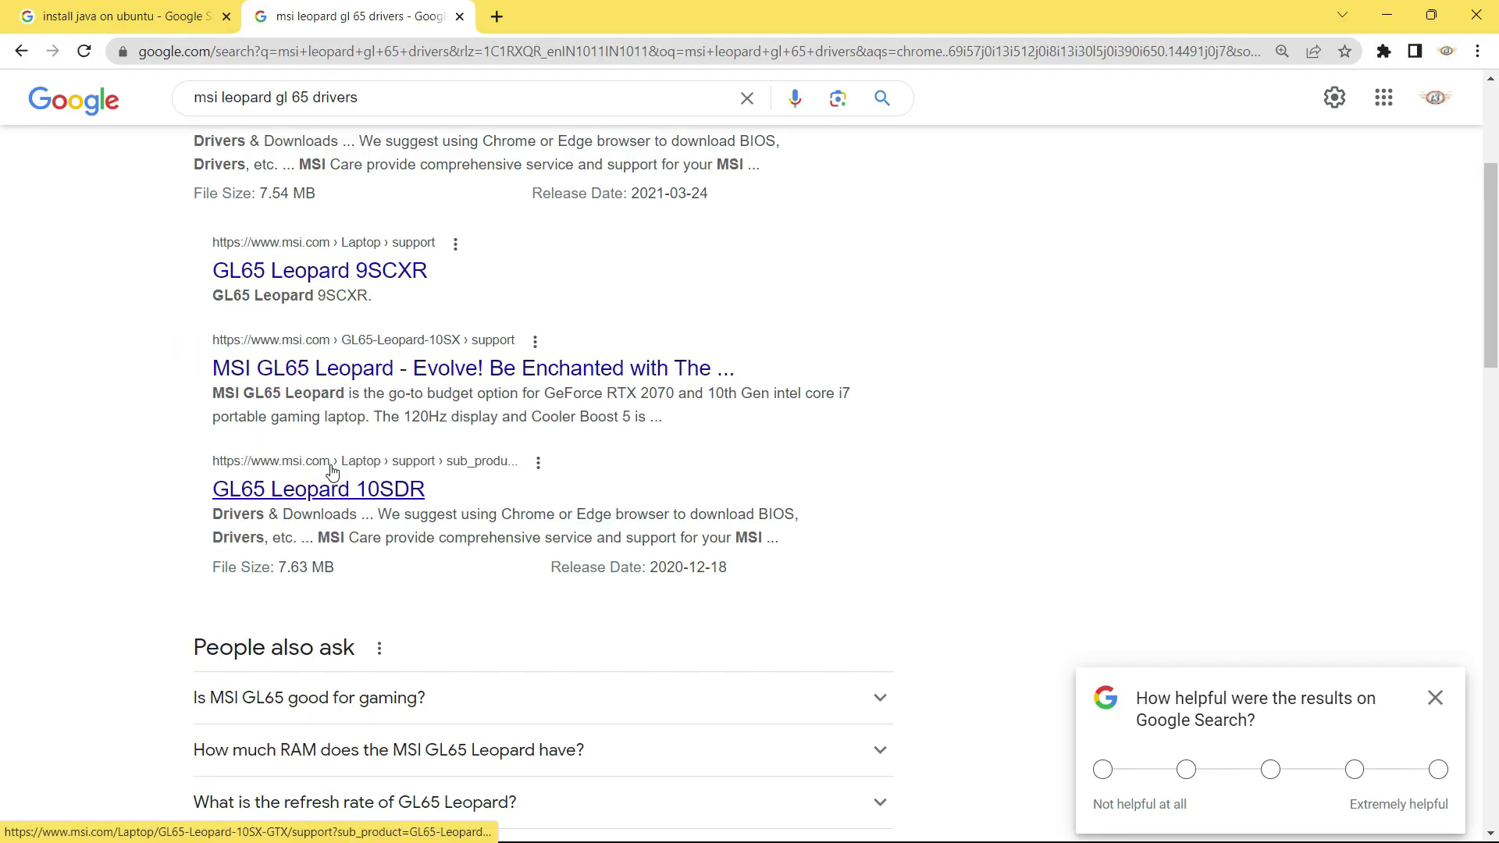
click(332, 476)
click(764, 475)
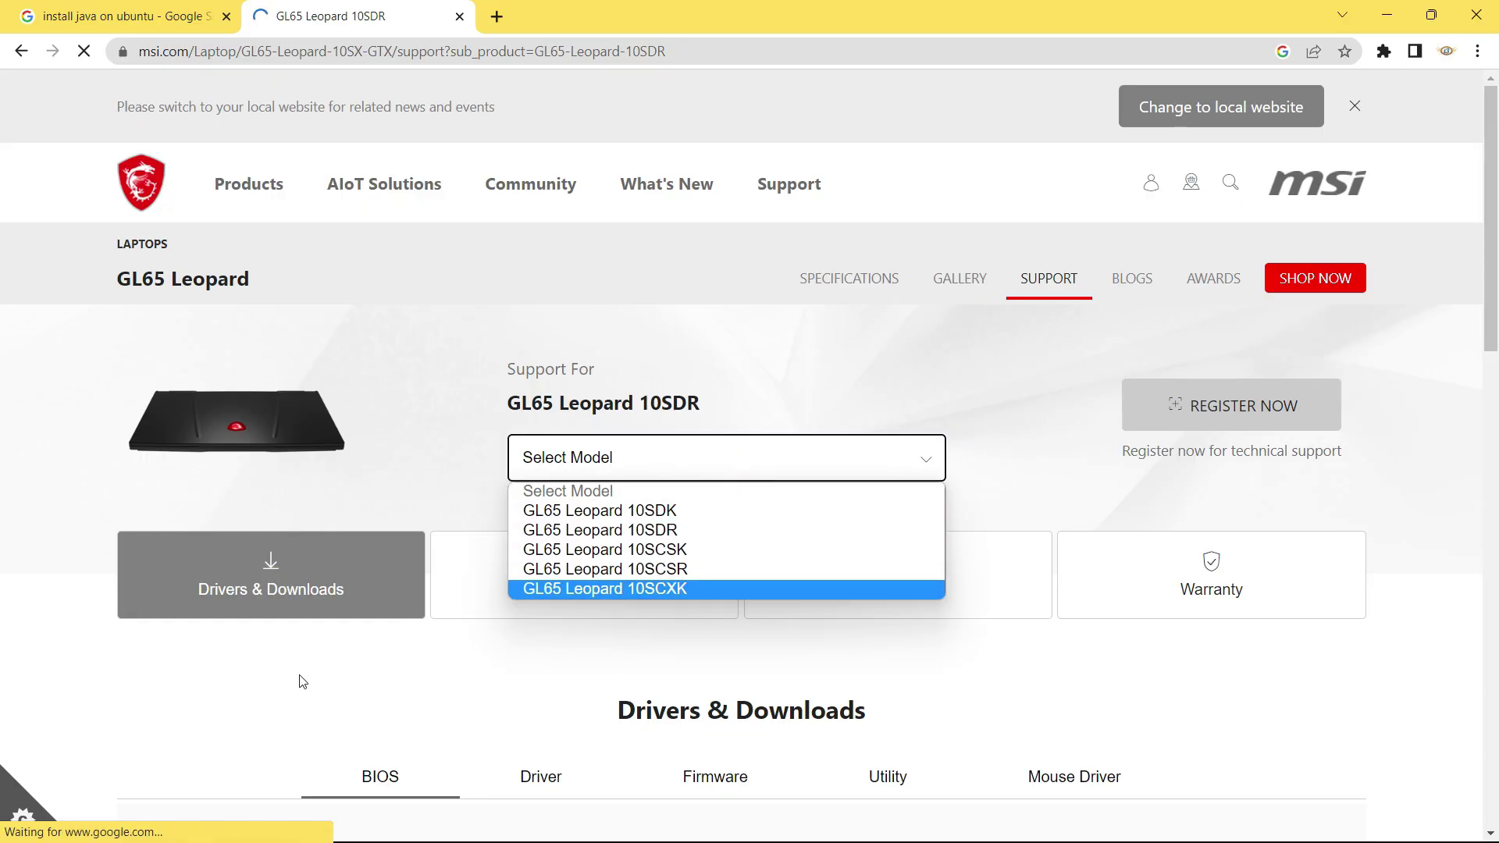
Go to the Driver category of Drivers & Downloads and view the Wireless LAN and LAN driver downloads.
scroll(297, 664, down, 3)
click(278, 382)
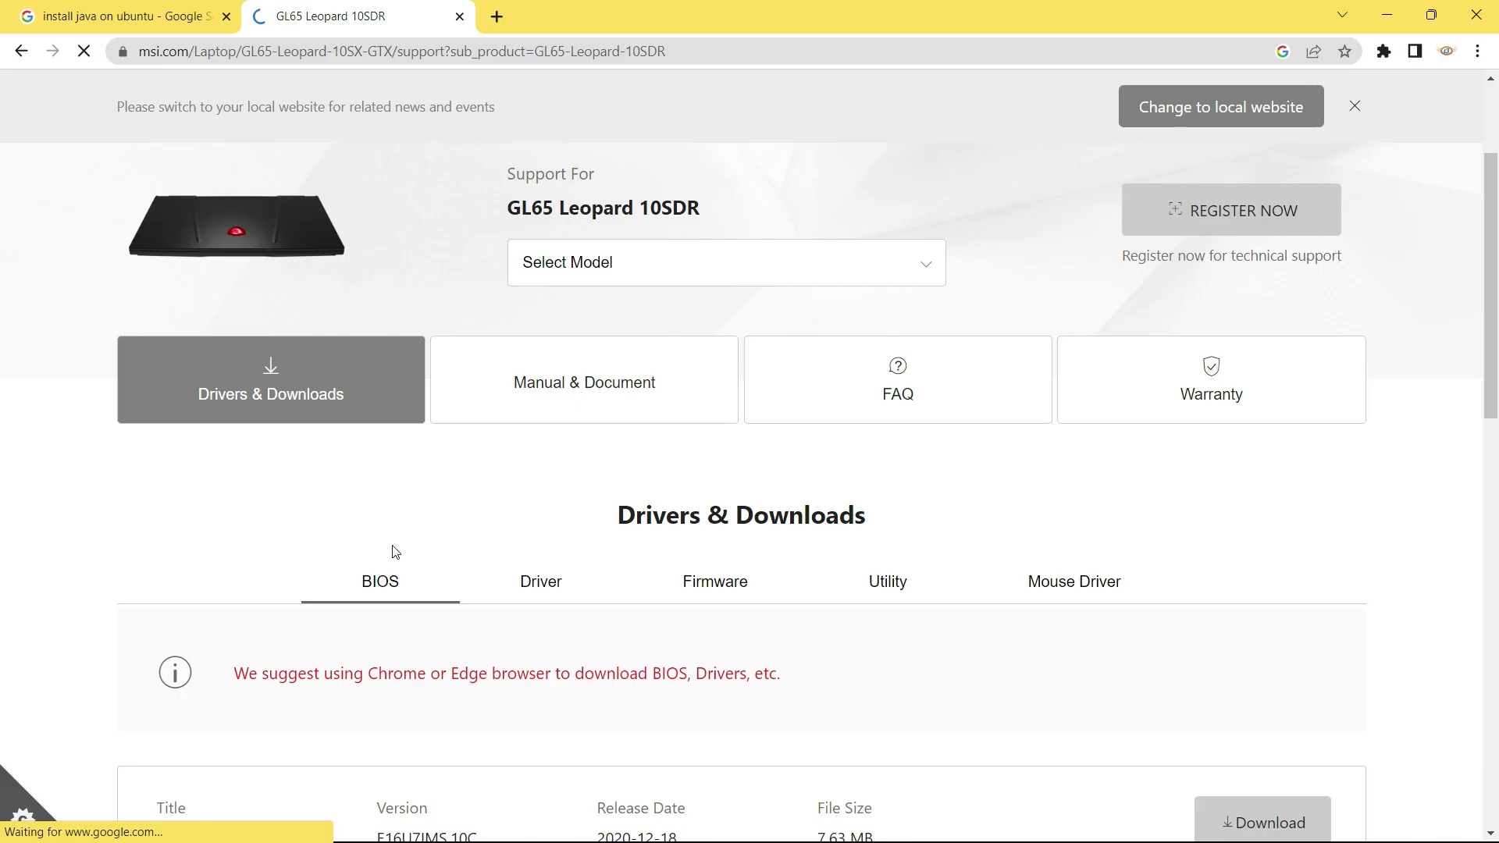
click(552, 601)
scroll(554, 601, down, 6)
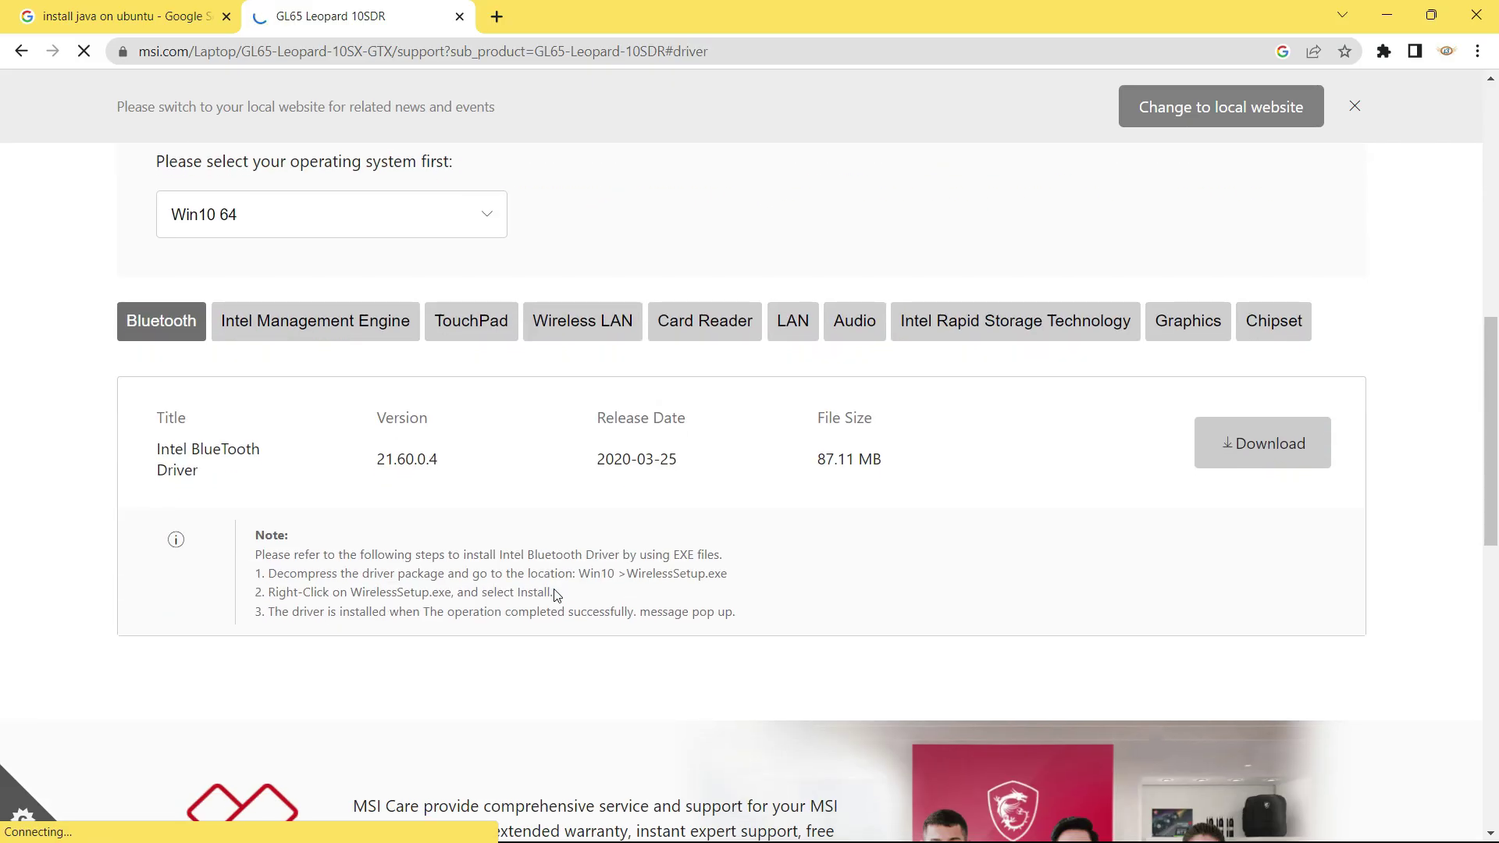
click(609, 325)
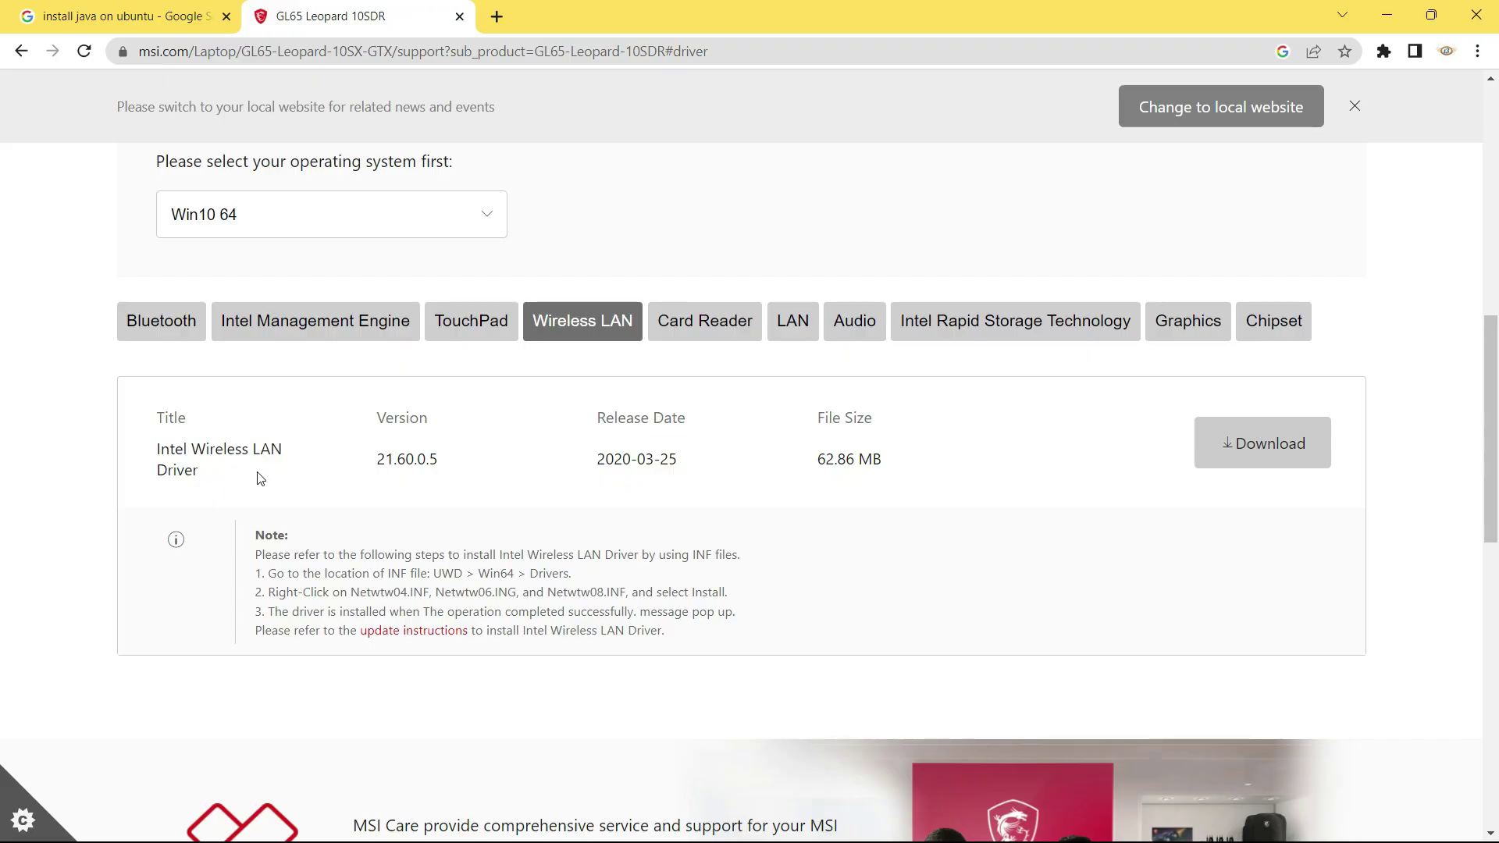
click(798, 334)
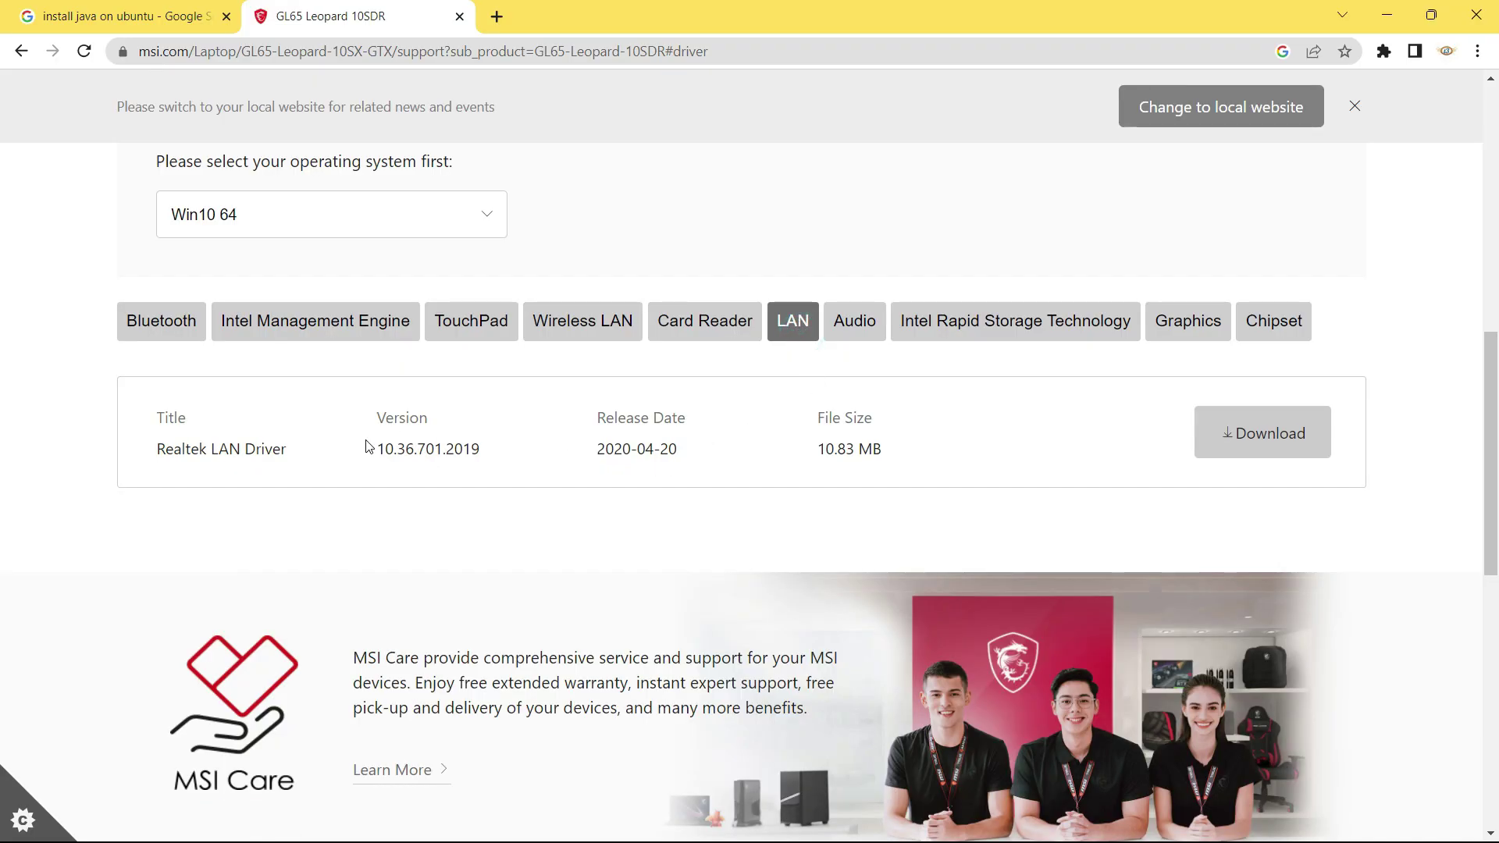
Close the MSI support page's tab and minimize the browser window.
click(460, 16)
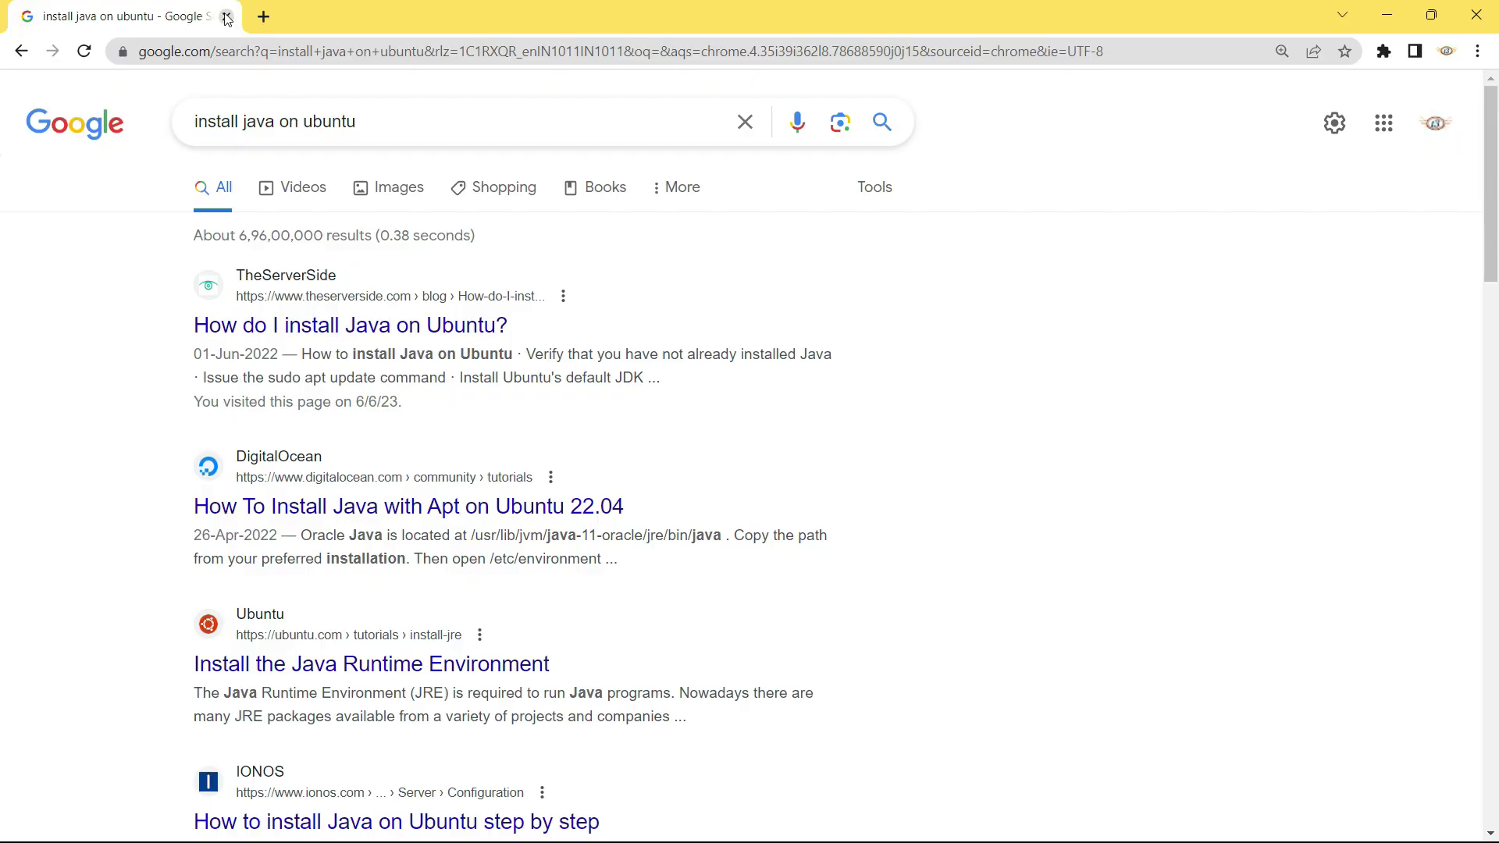
click(1342, 15)
click(1386, 14)
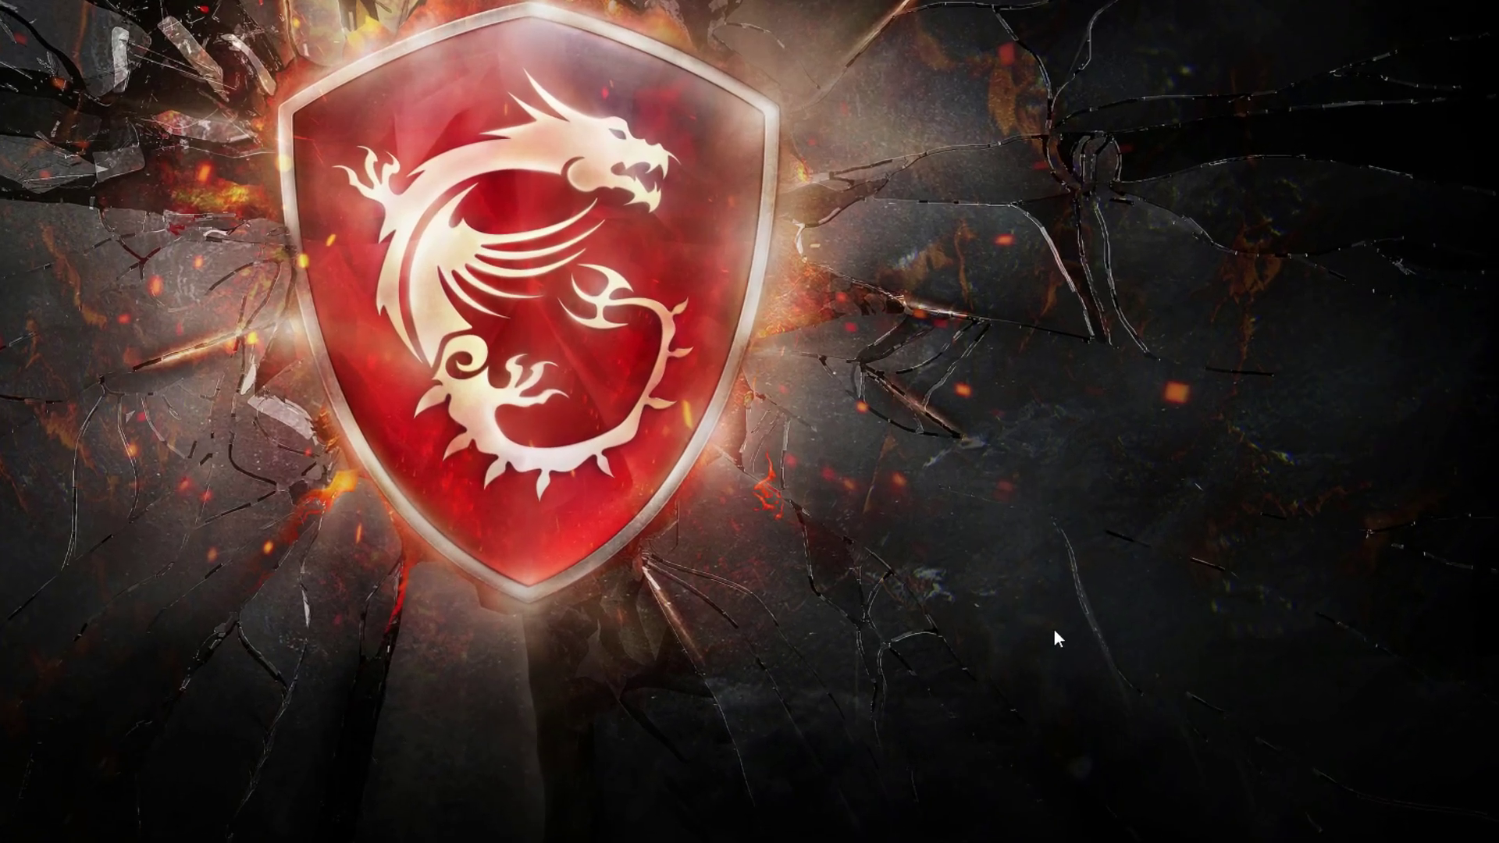
Go to the advanced network settings and open the additional network adapter options to list all network connections.
mouse_move(1324, 828)
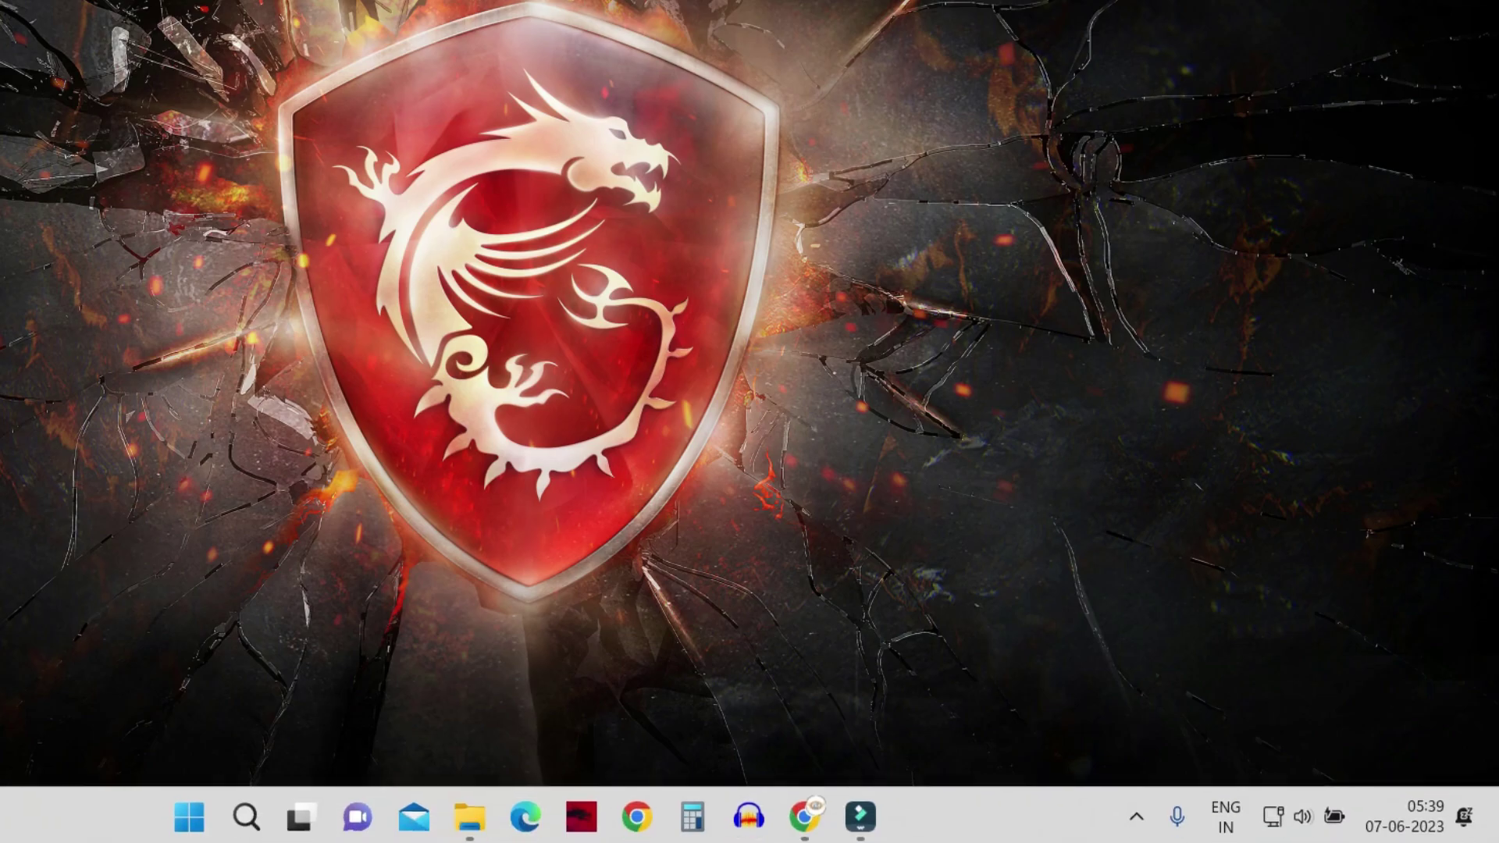
right_click(1273, 818)
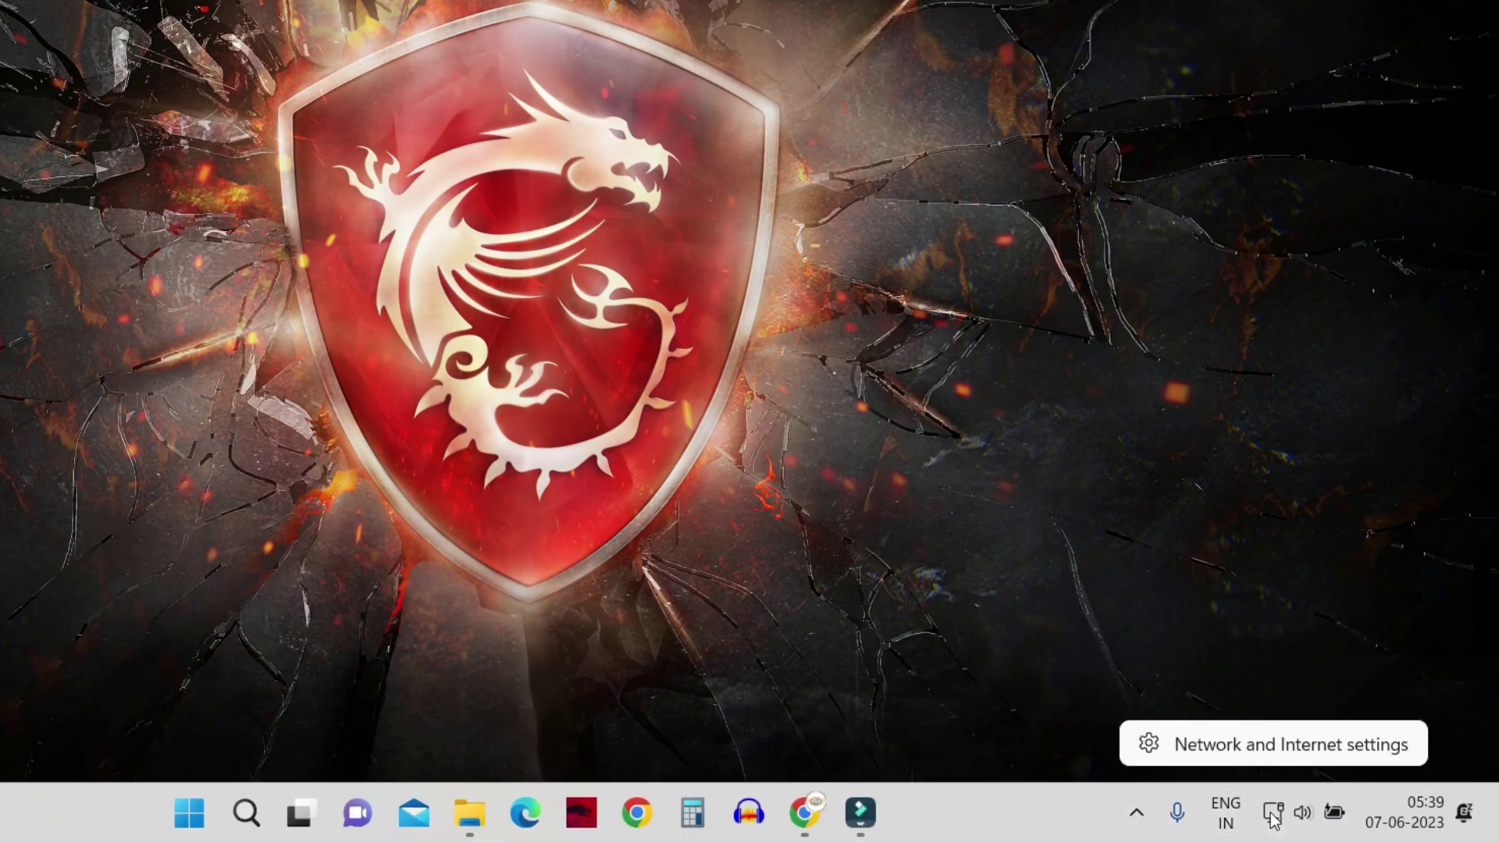
click(1332, 751)
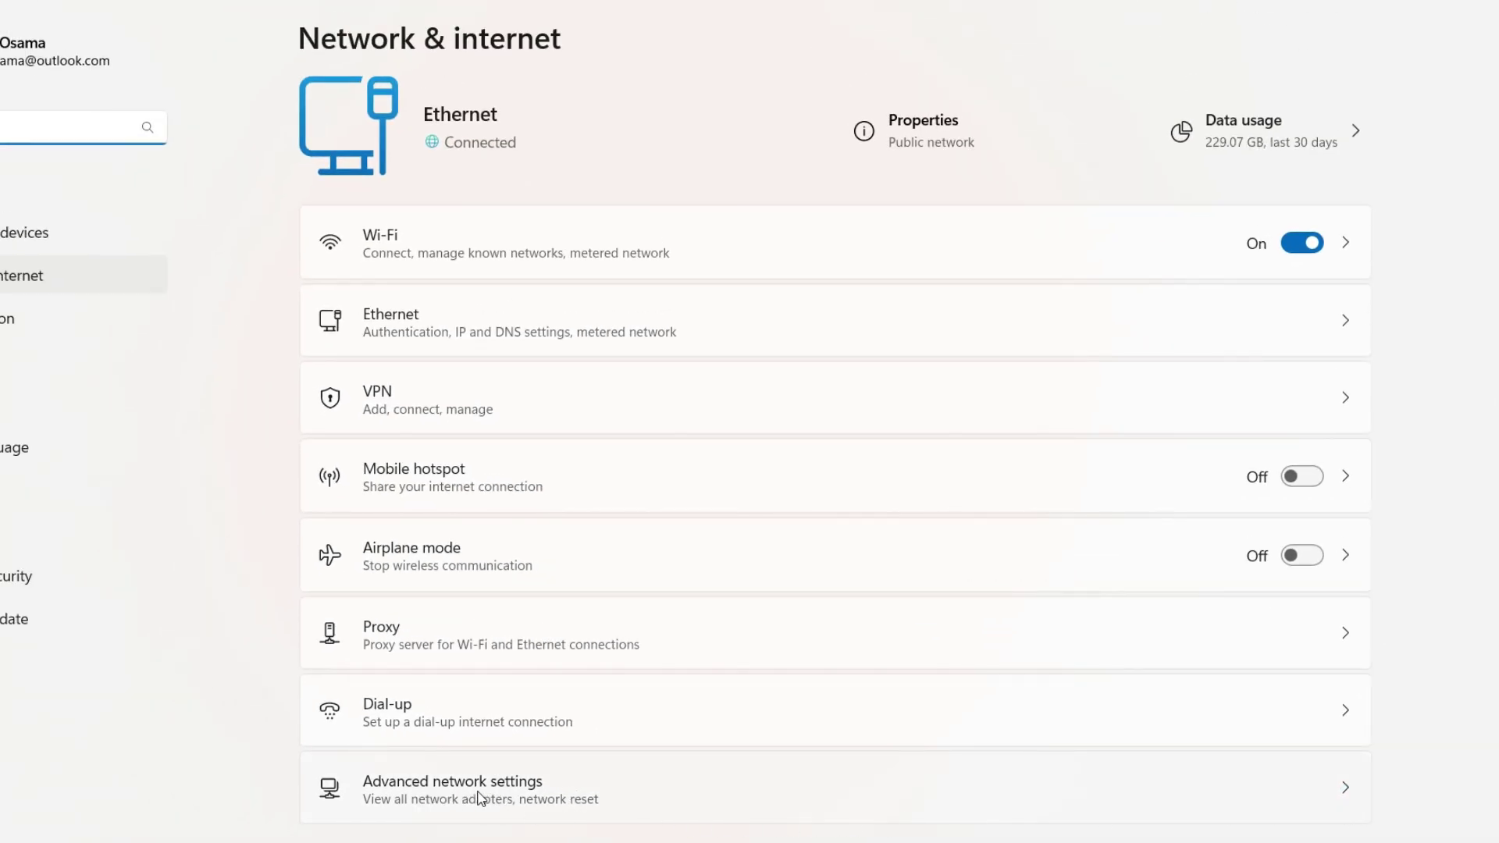
click(504, 794)
scroll(506, 798, down, 2)
scroll(506, 798, down, 3)
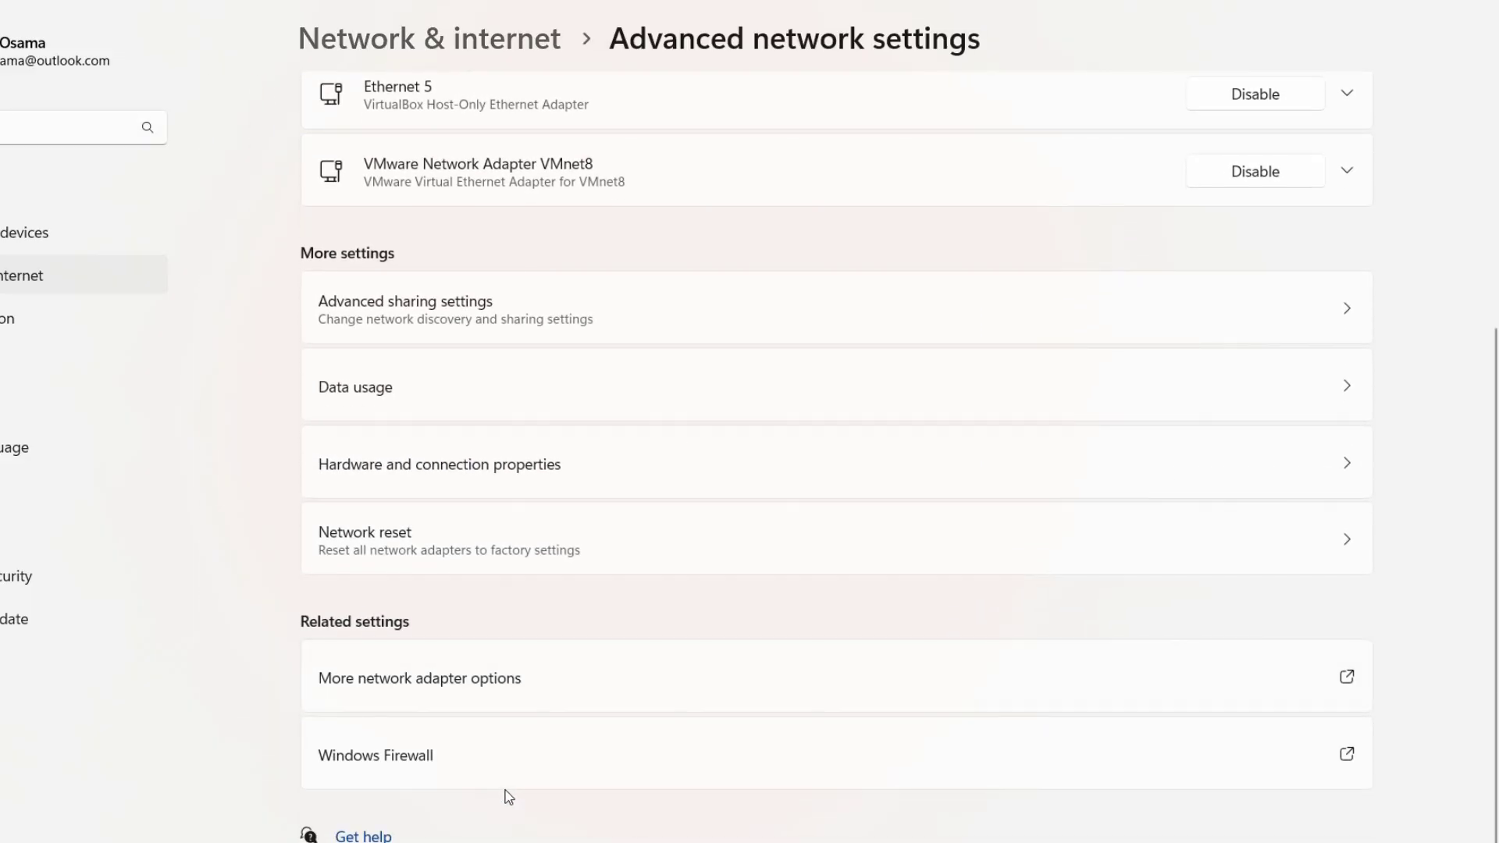
click(473, 694)
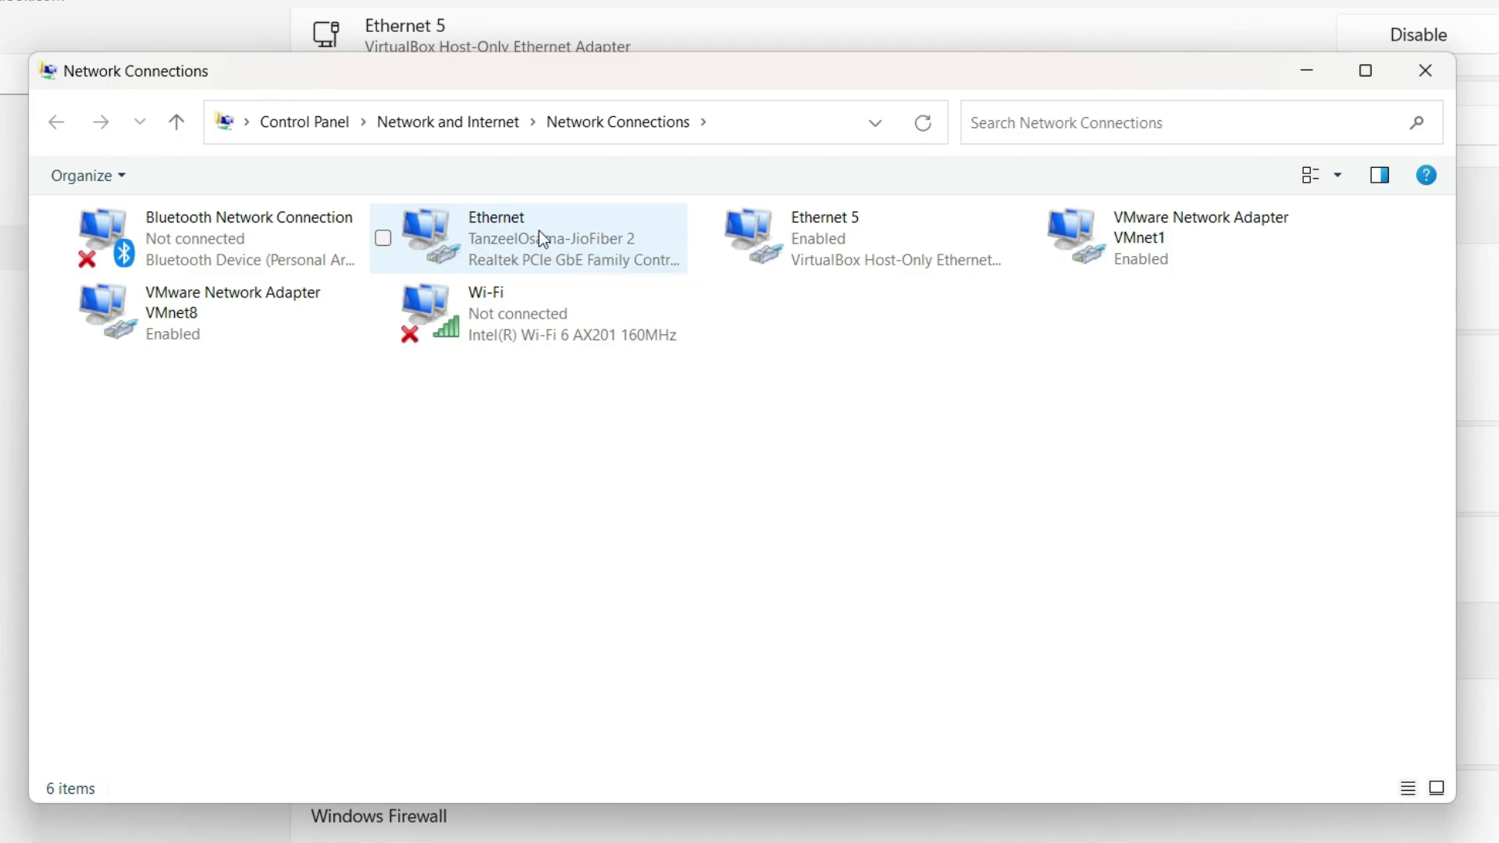
Open the Ethernet adapter's properties and display its Internet Protocol Version 4 (TCP/IPv4) properties.
right_click(524, 246)
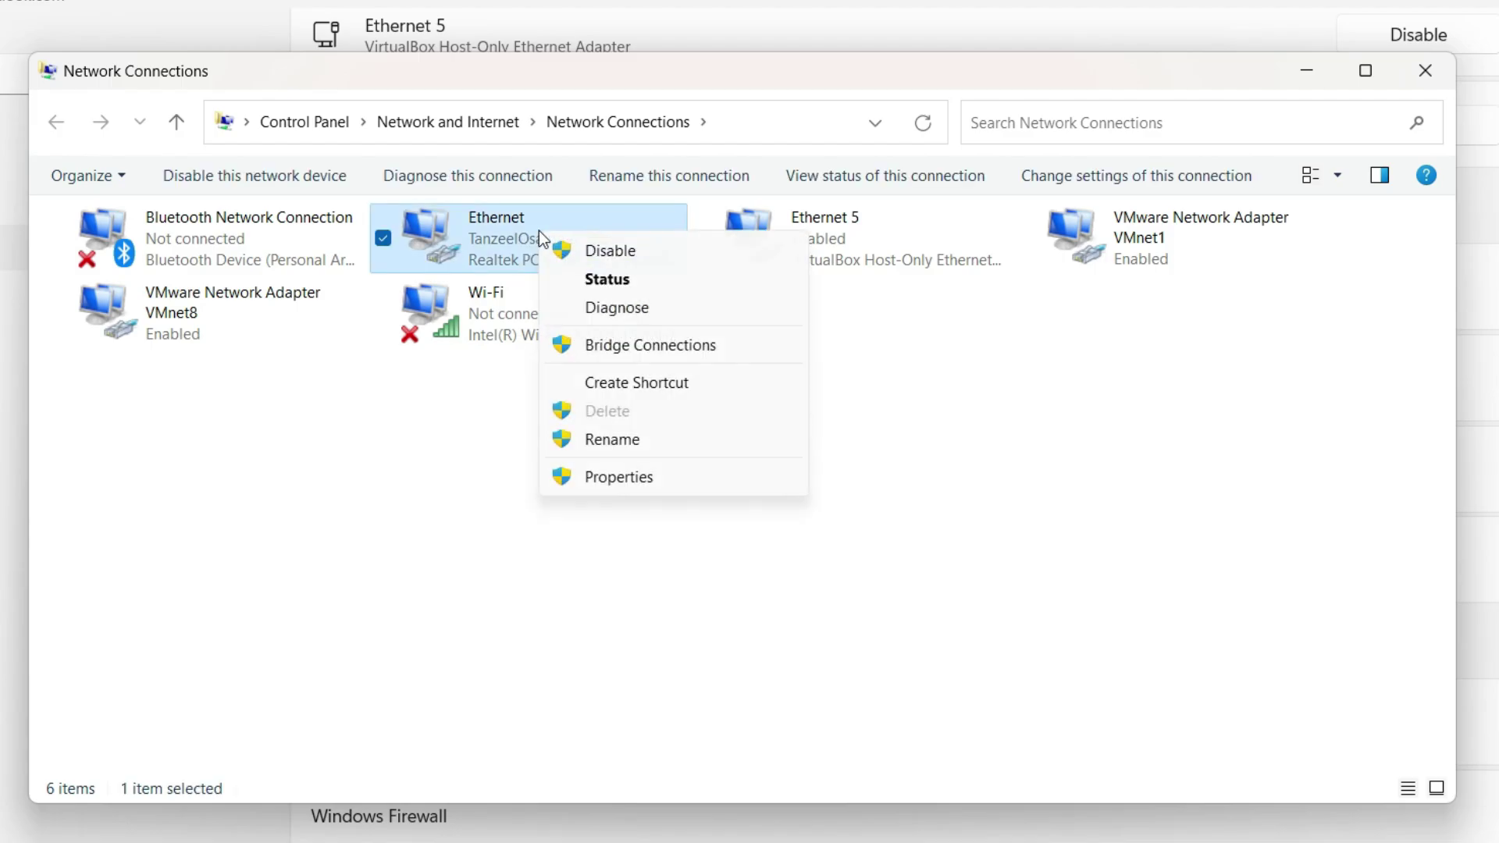
click(633, 487)
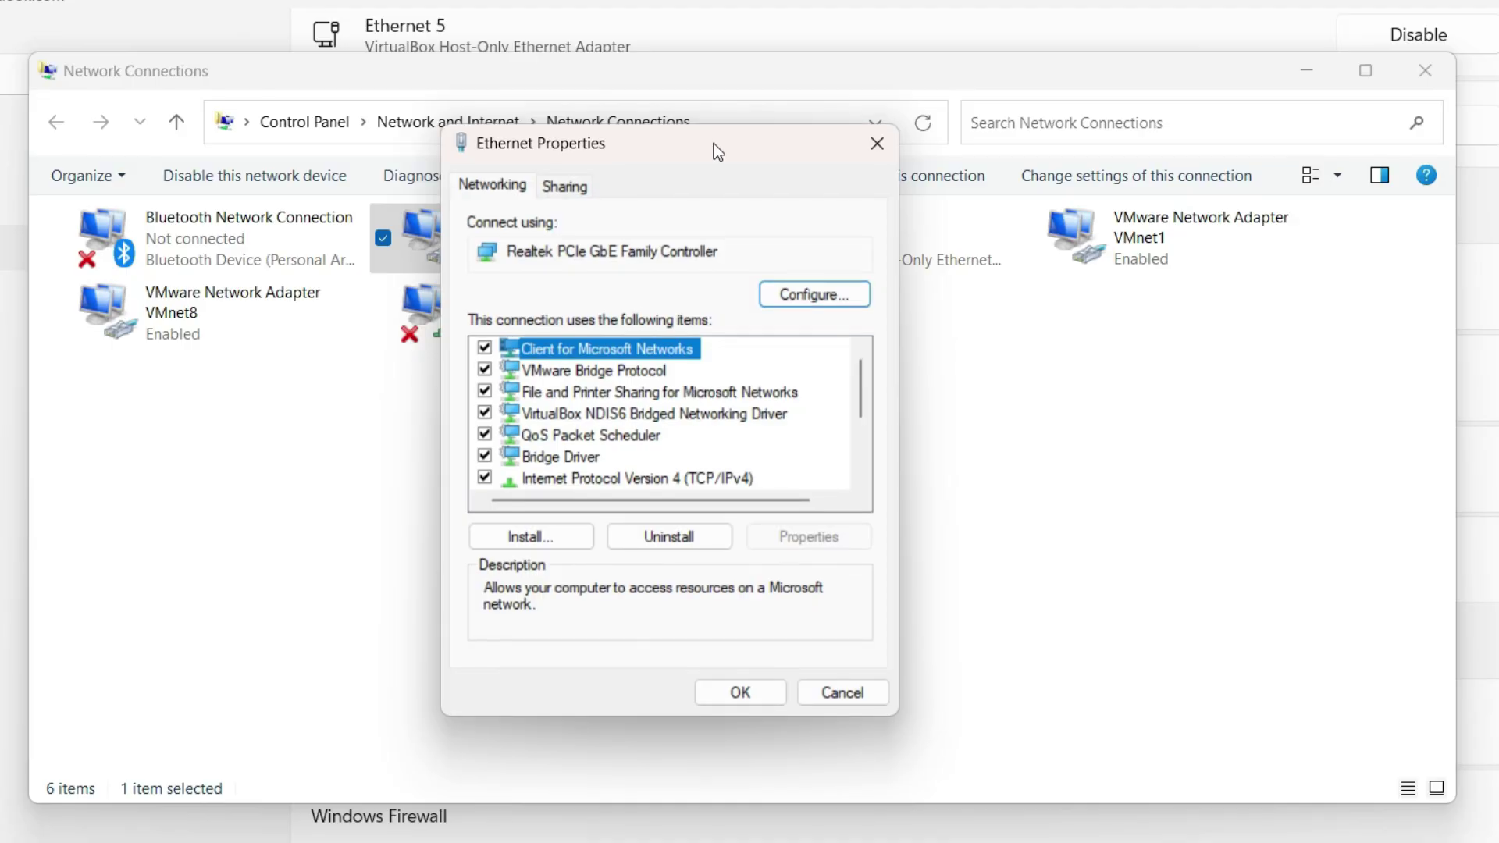
scroll(576, 436, down, 1)
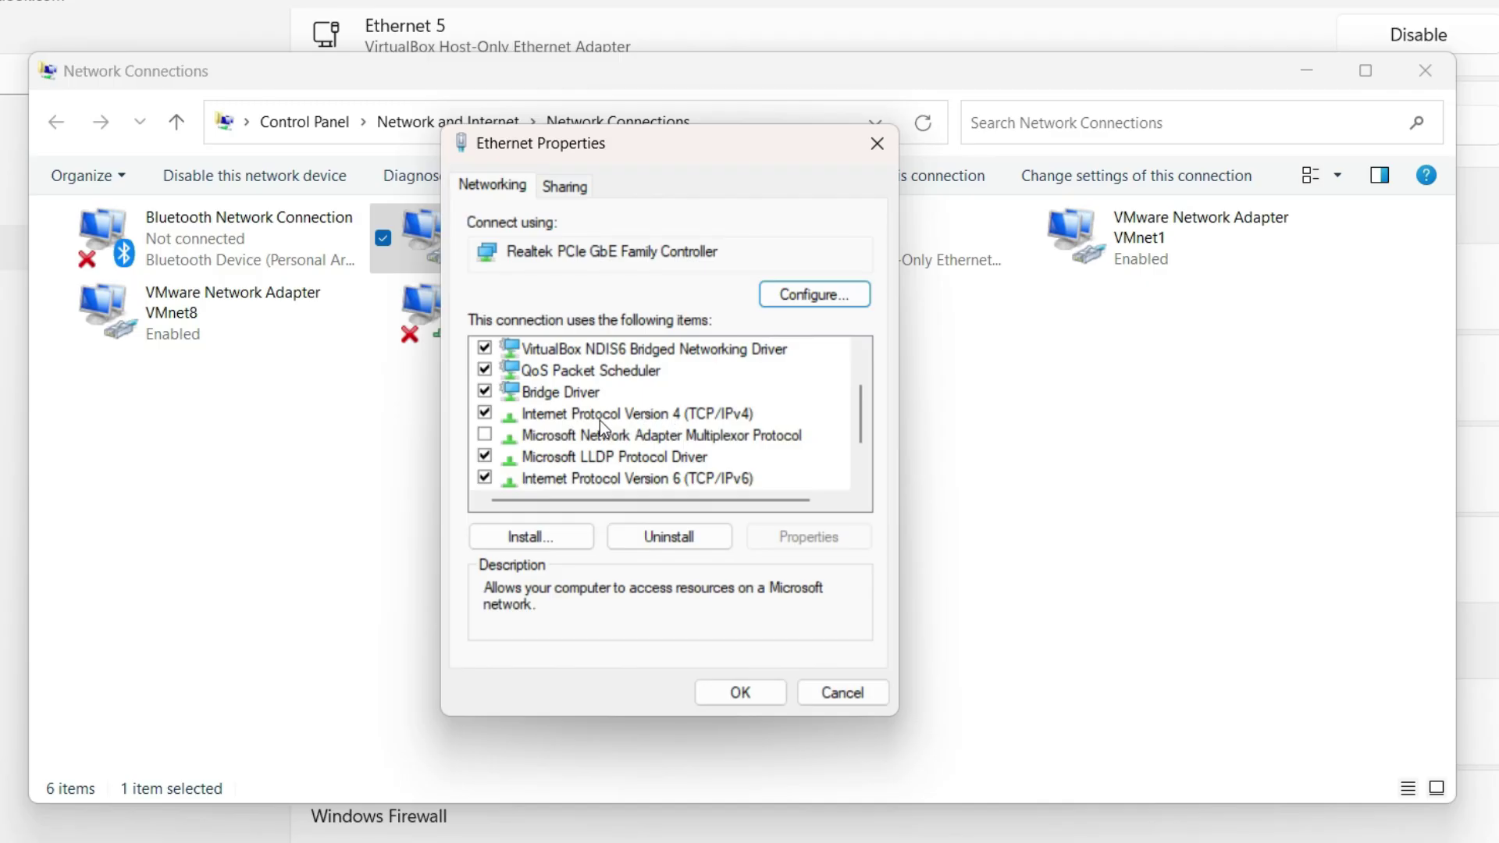
click(600, 414)
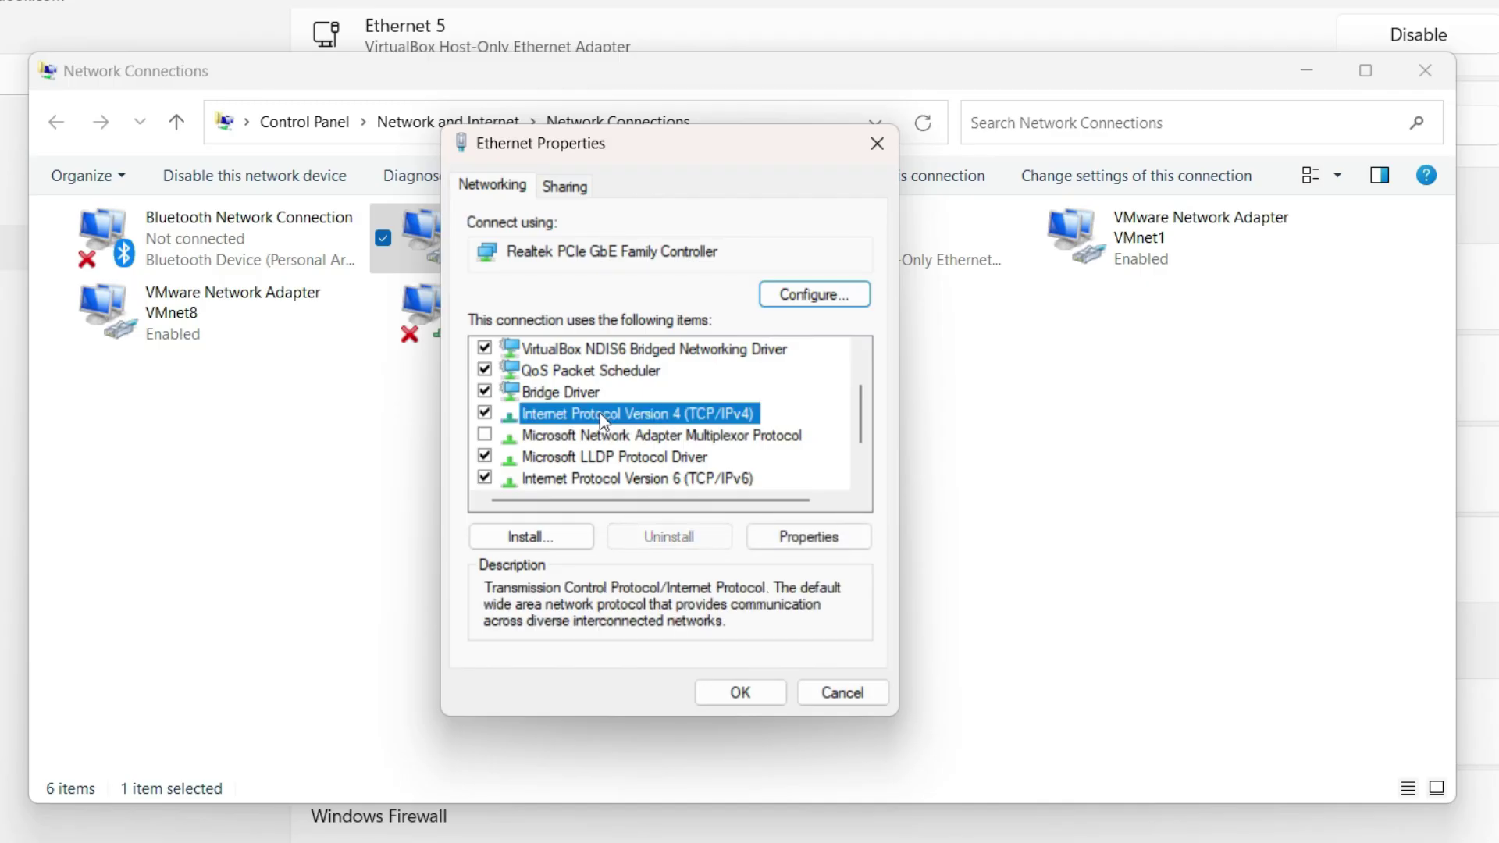
click(808, 537)
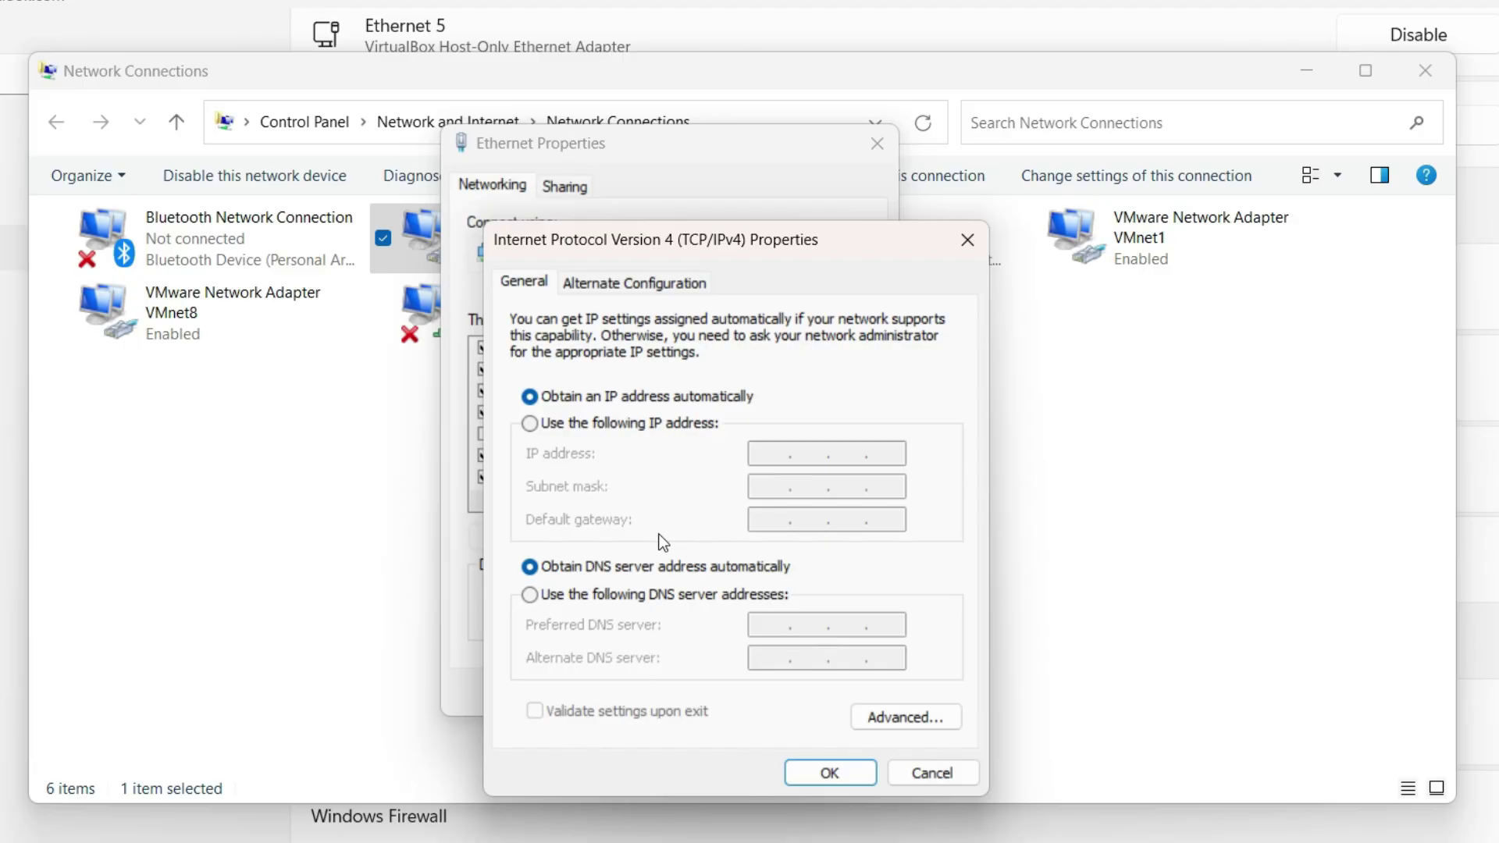
click(601, 427)
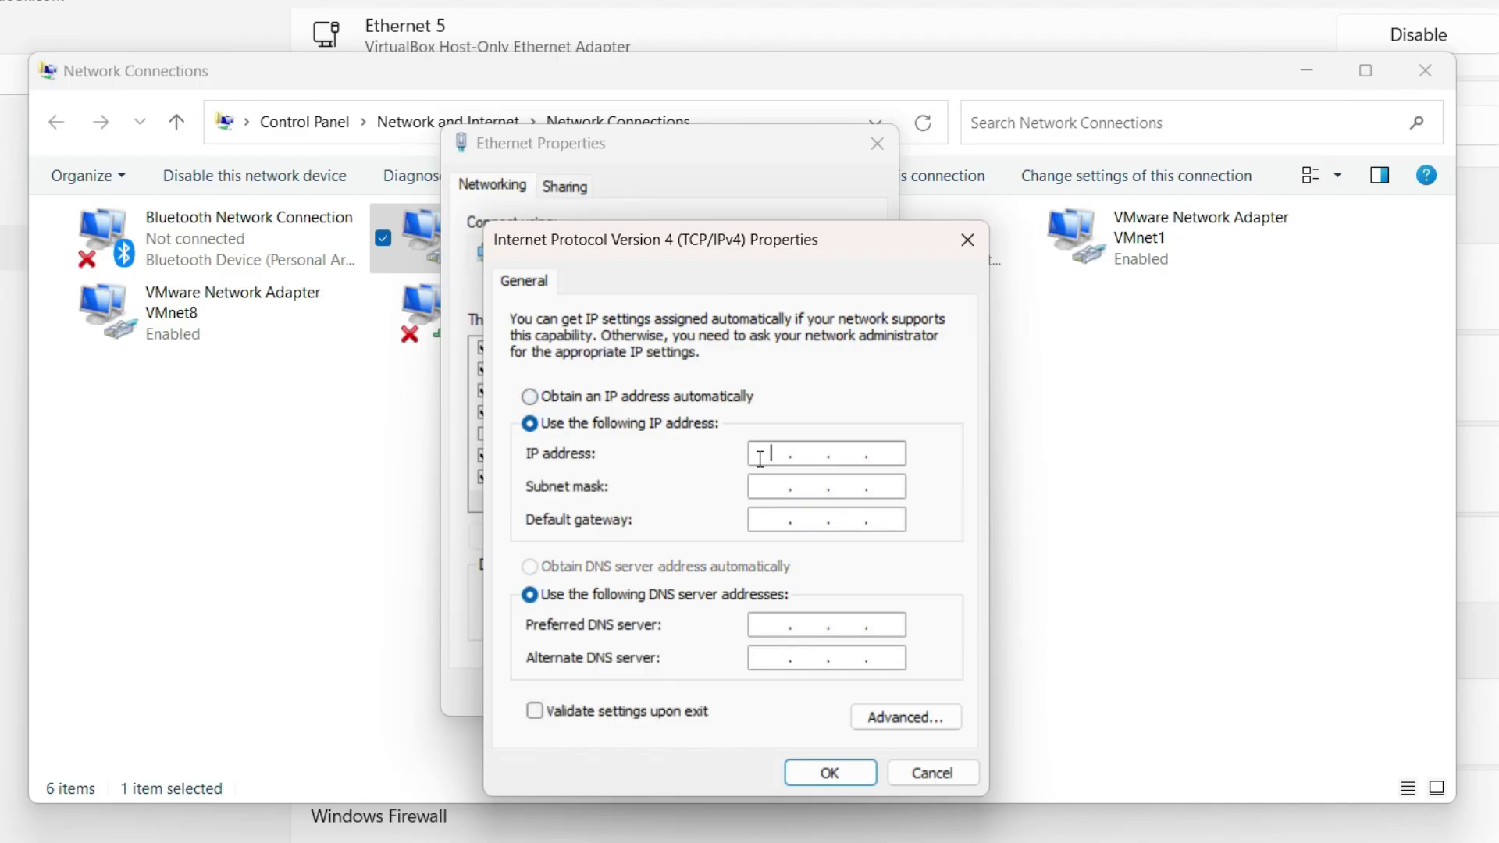
text(223.1.1.1)
click(634, 395)
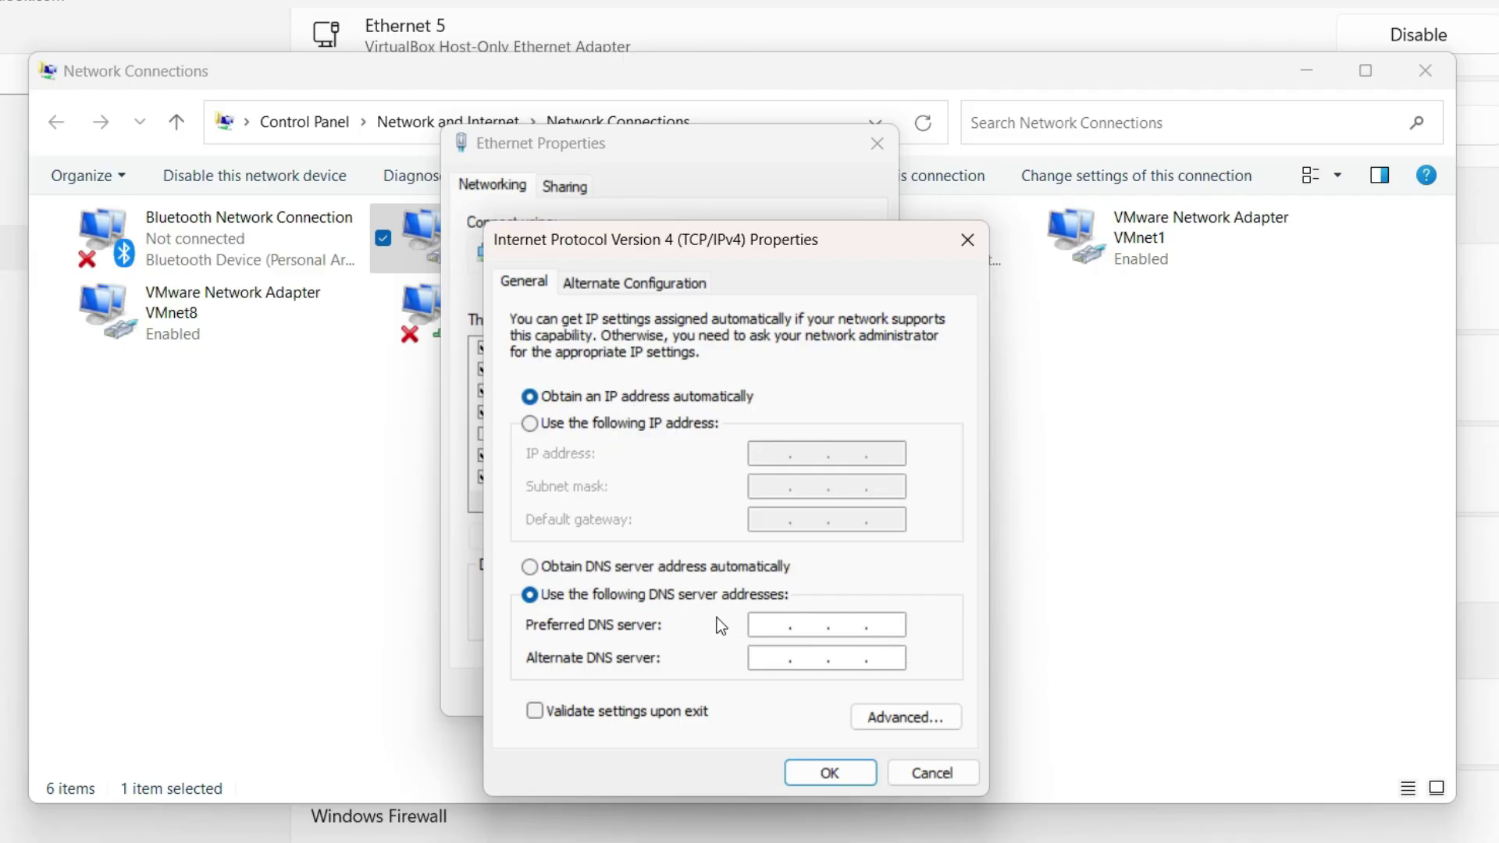
click(584, 570)
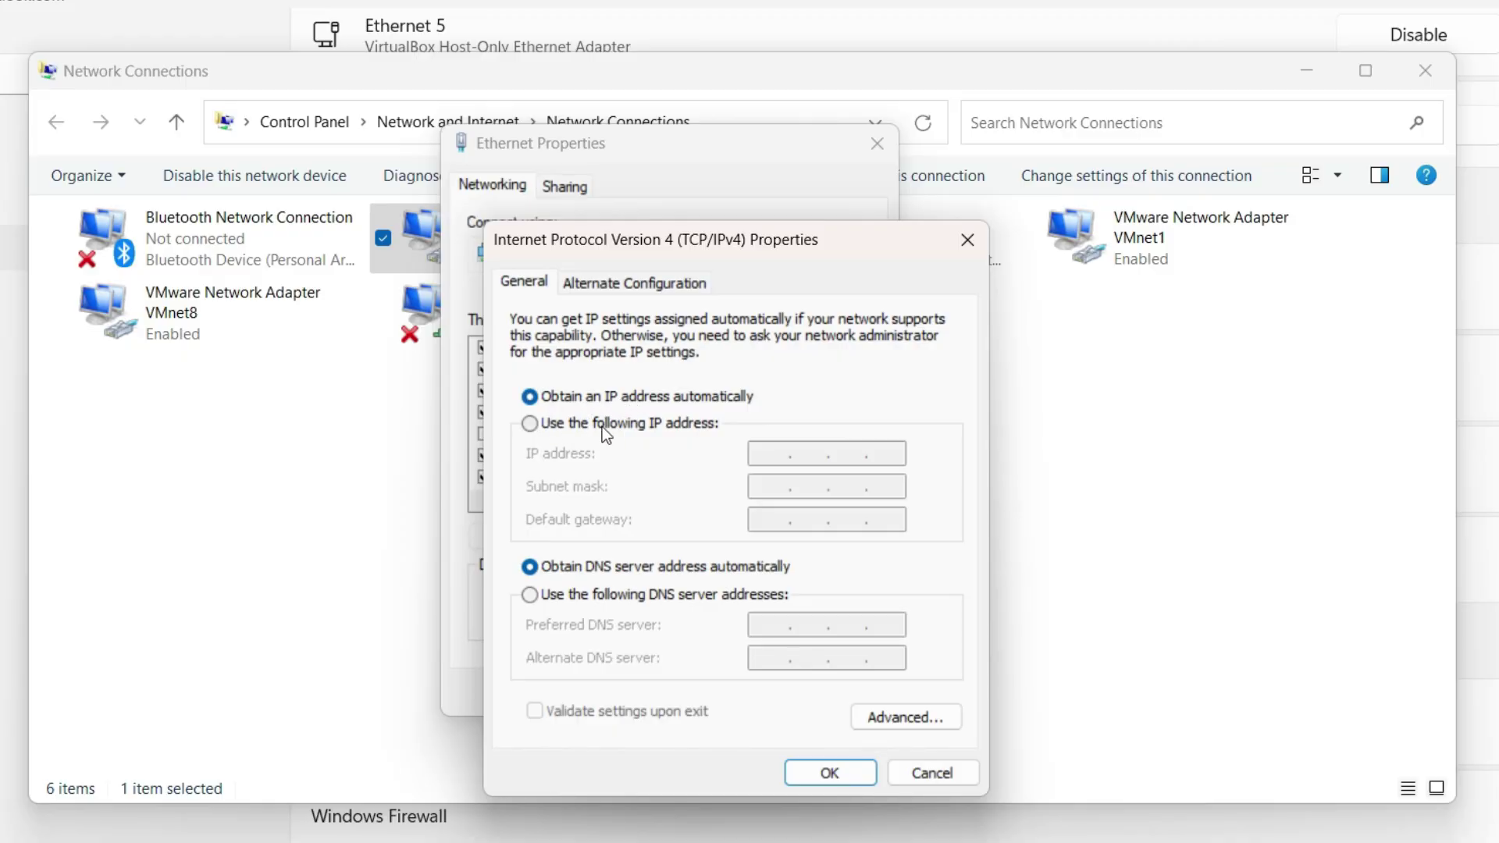
click(575, 422)
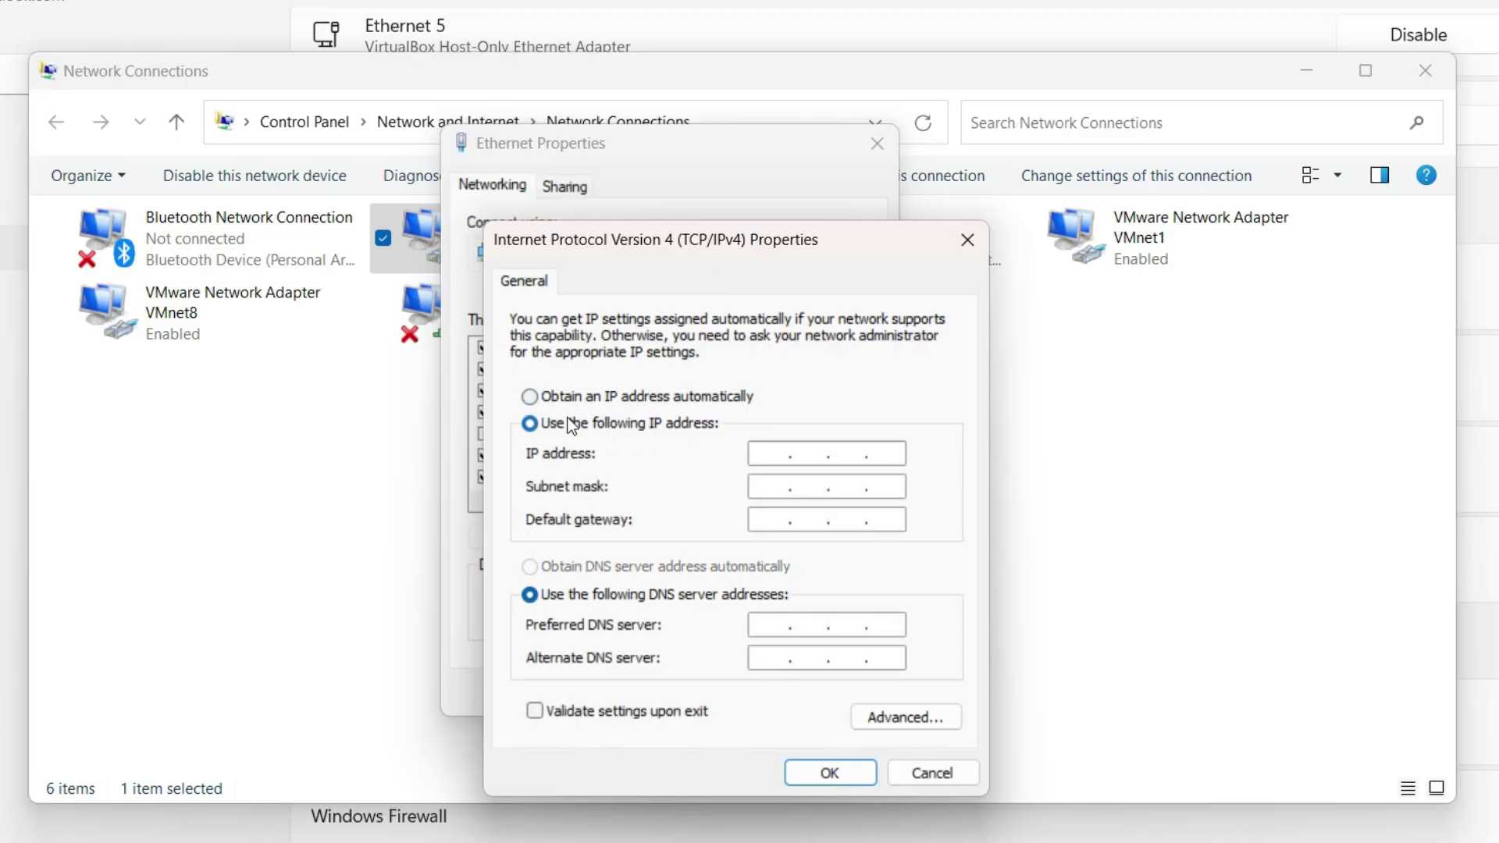
click(776, 454)
Obtain the IP address automatically, set the DNS servers to 8.8.8.8 and 8.8.4.4 with validation upon exit, apply, and close the adapter properties and diagnostics.
click(570, 394)
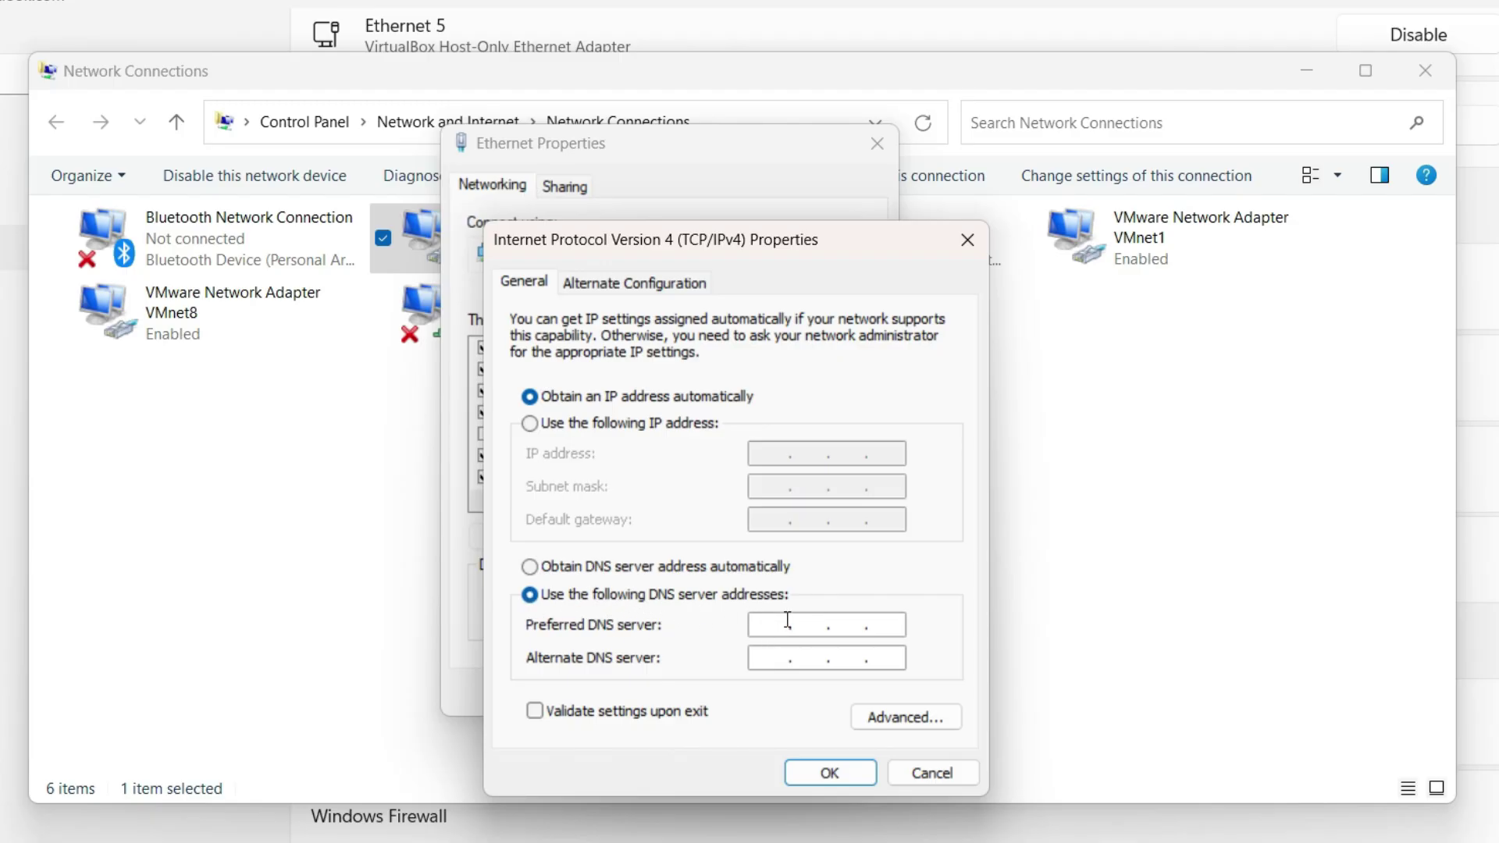
text(8.8.8.8)
click(781, 662)
text(8.8.4.4)
click(636, 718)
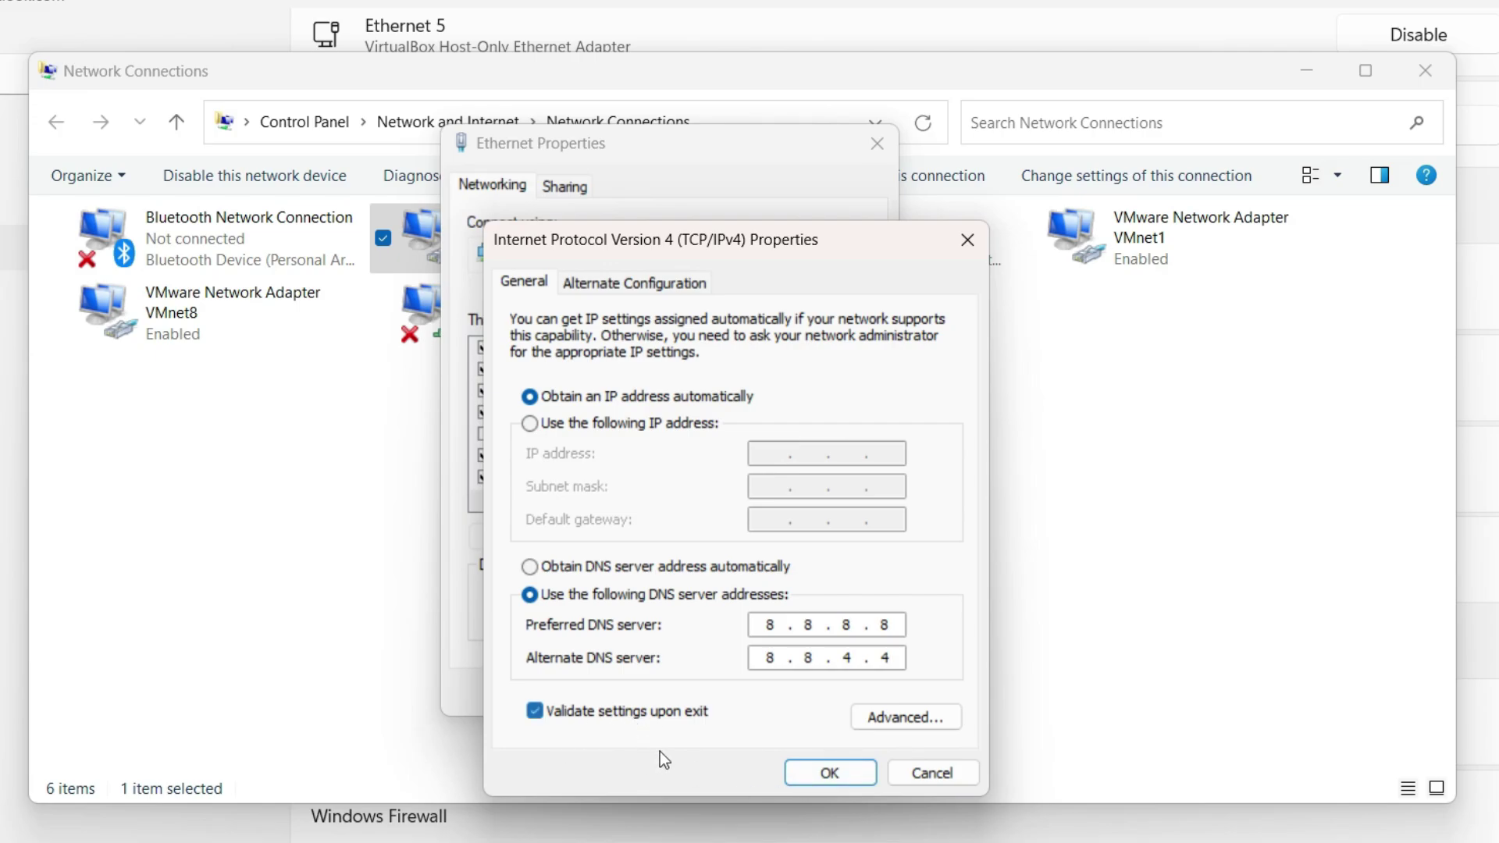
click(829, 773)
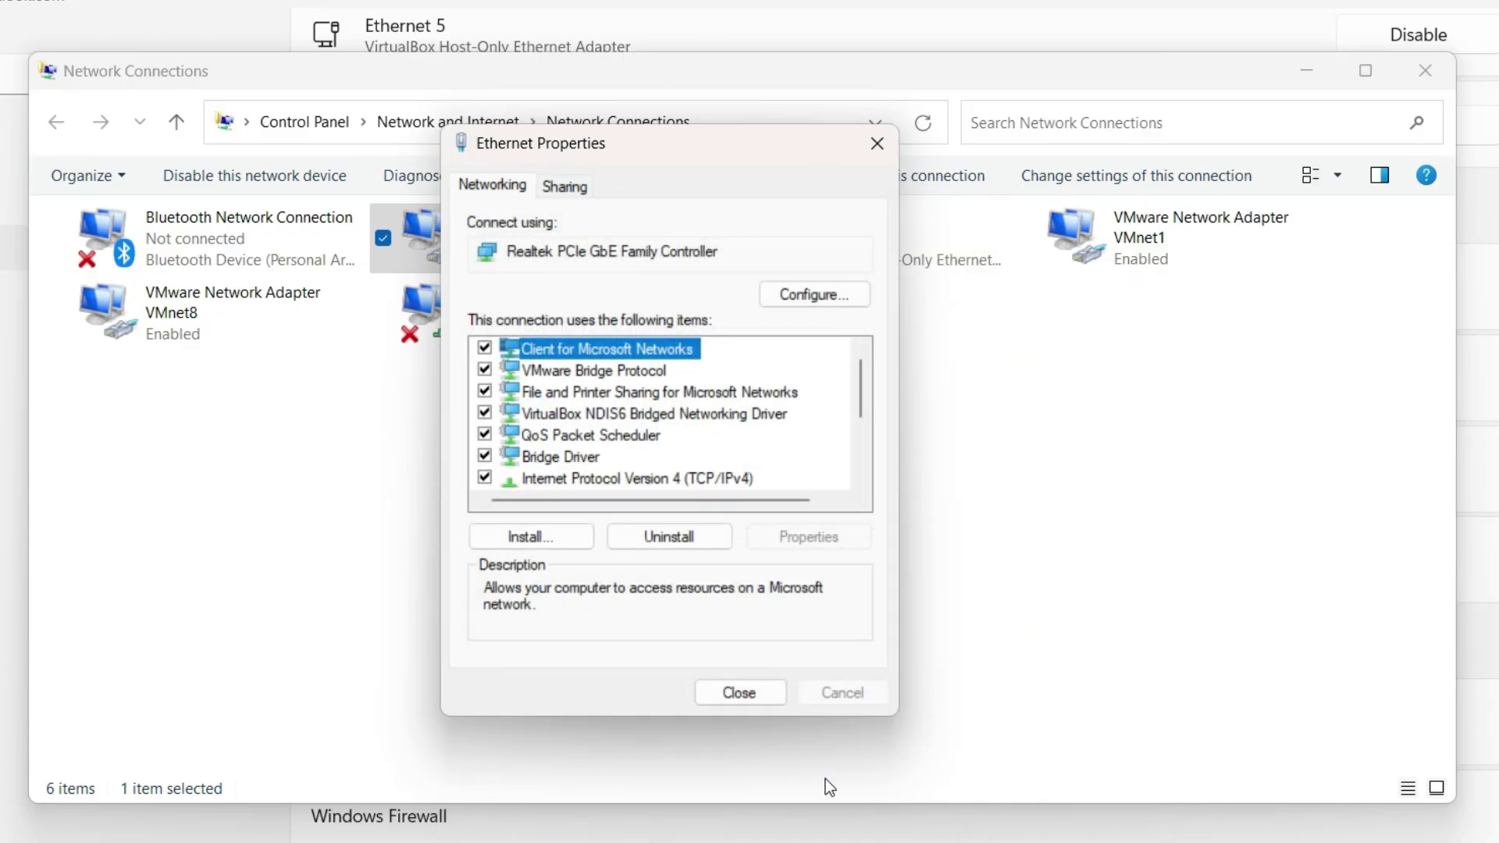
click(719, 691)
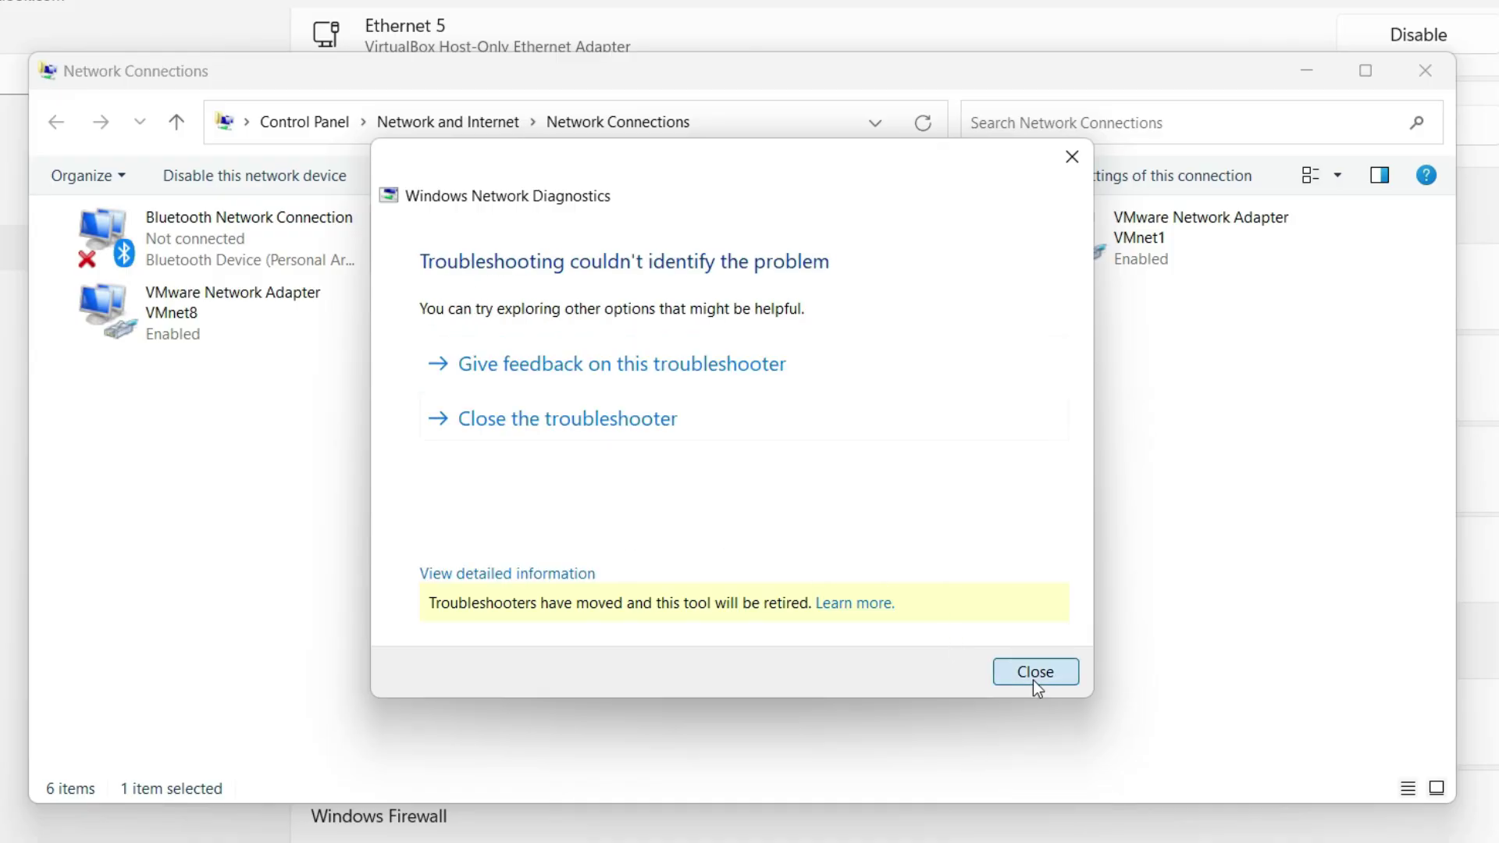
click(1035, 671)
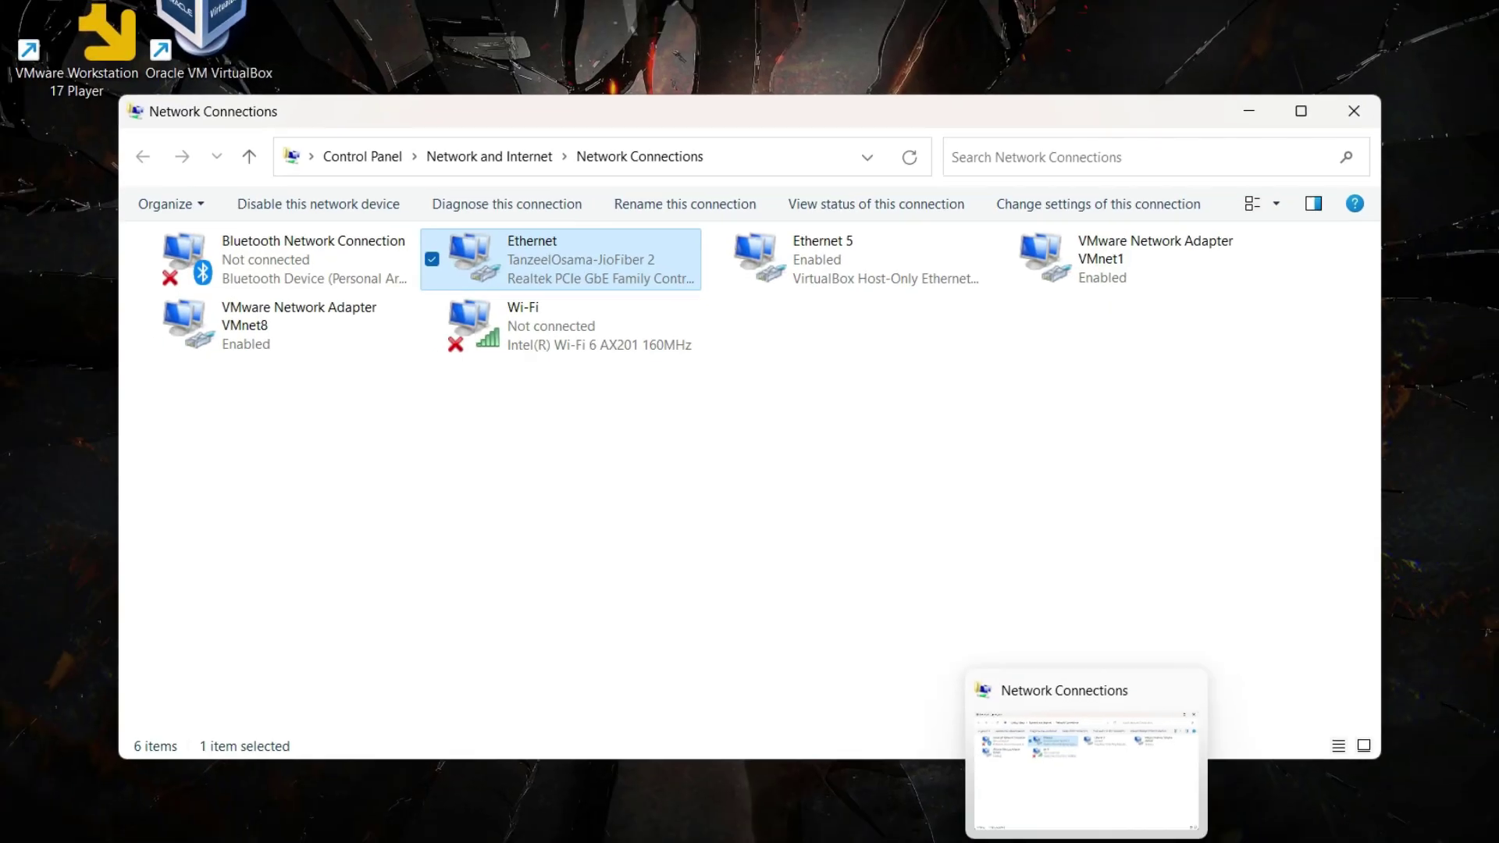
Switch to the Chrome window with the "install java on ubuntu" search and open the first result to test the connection.
mouse_move(925, 816)
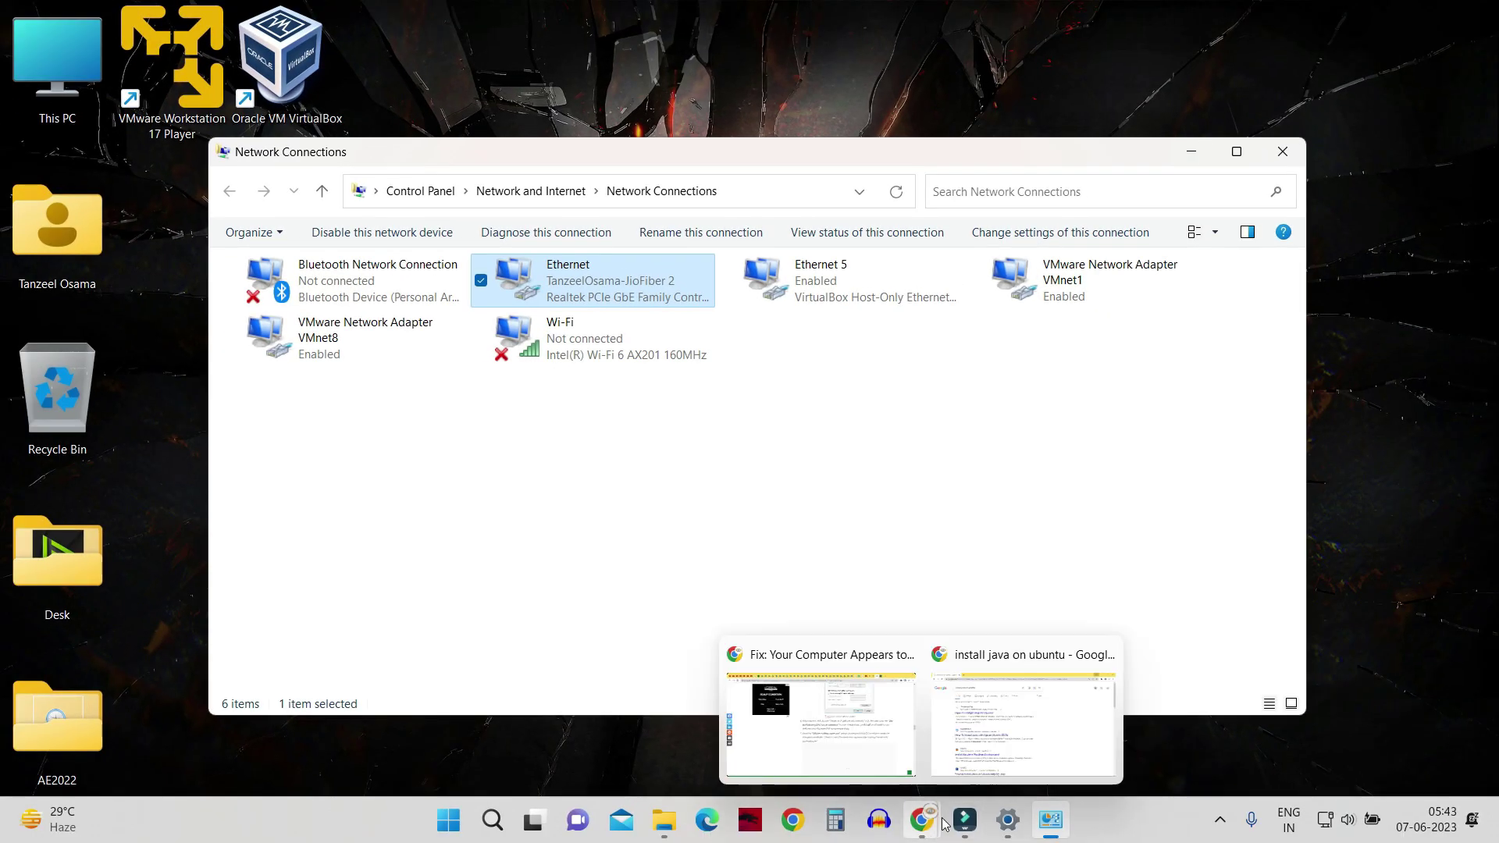
click(1020, 712)
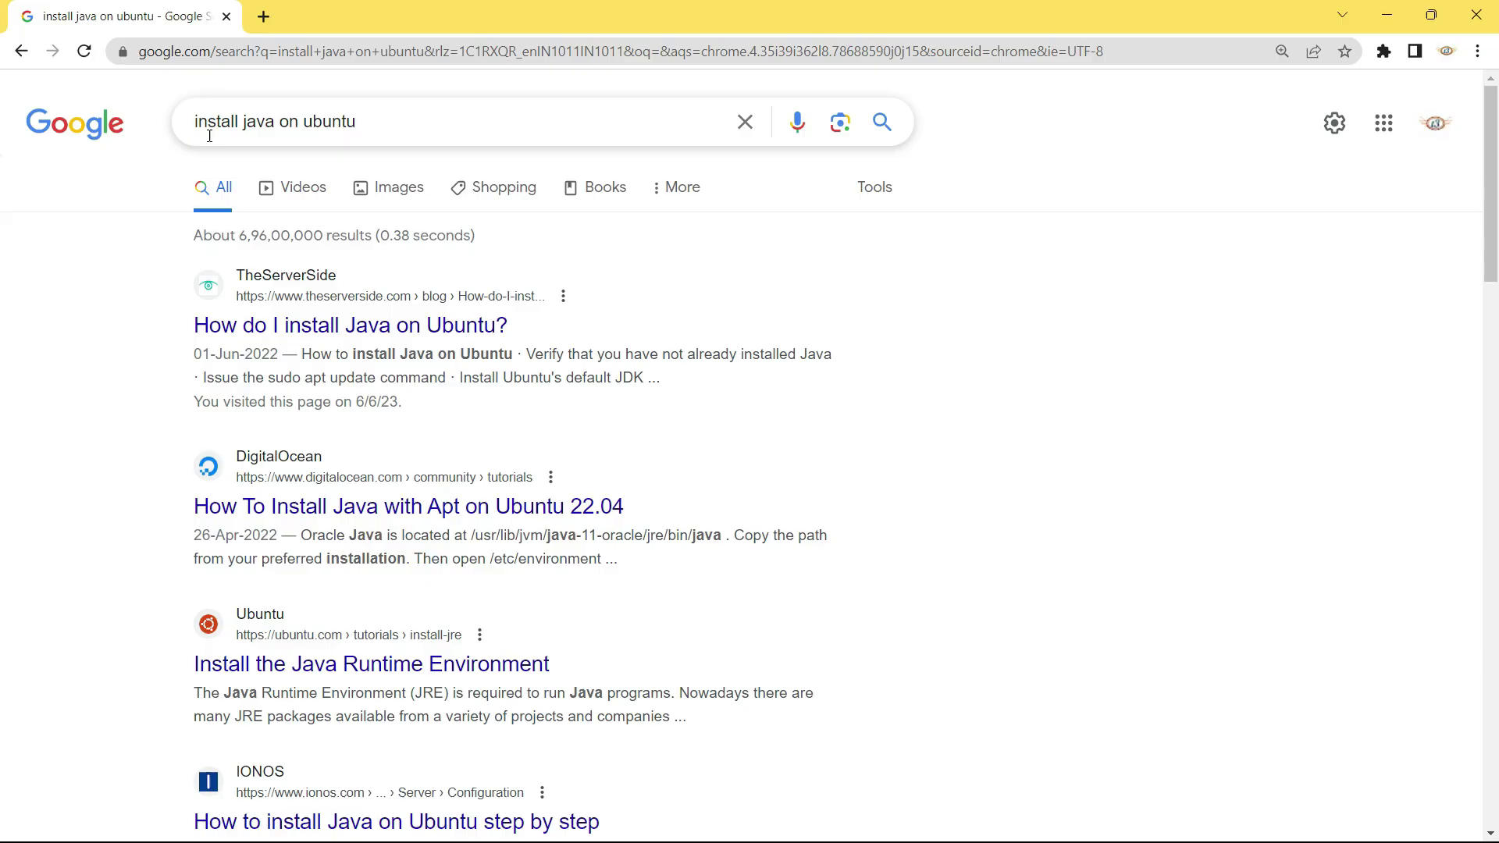
click(281, 311)
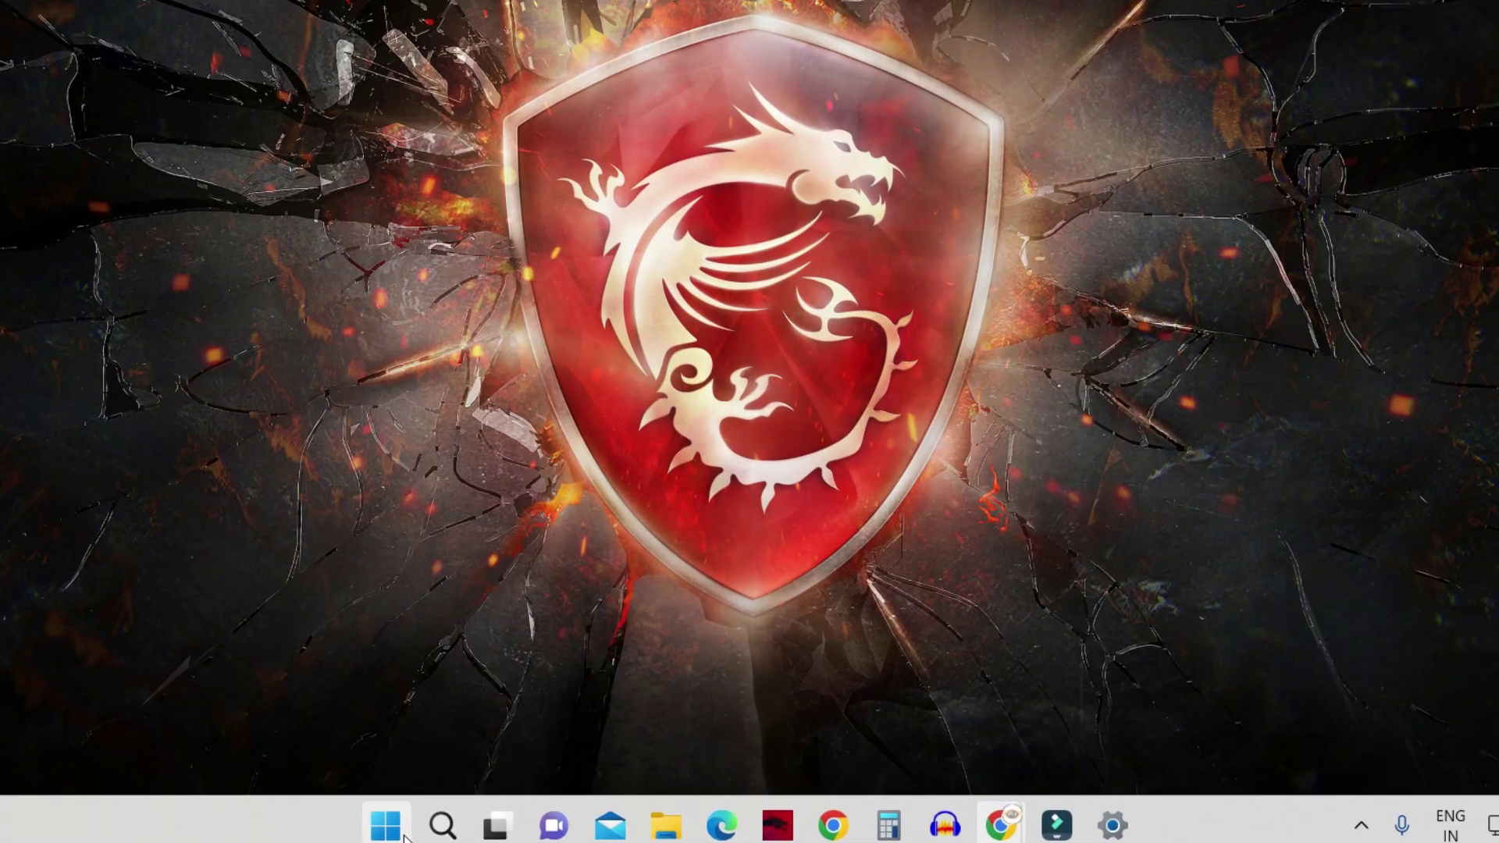
Search for cmd and open Command Prompt as administrator.
click(446, 828)
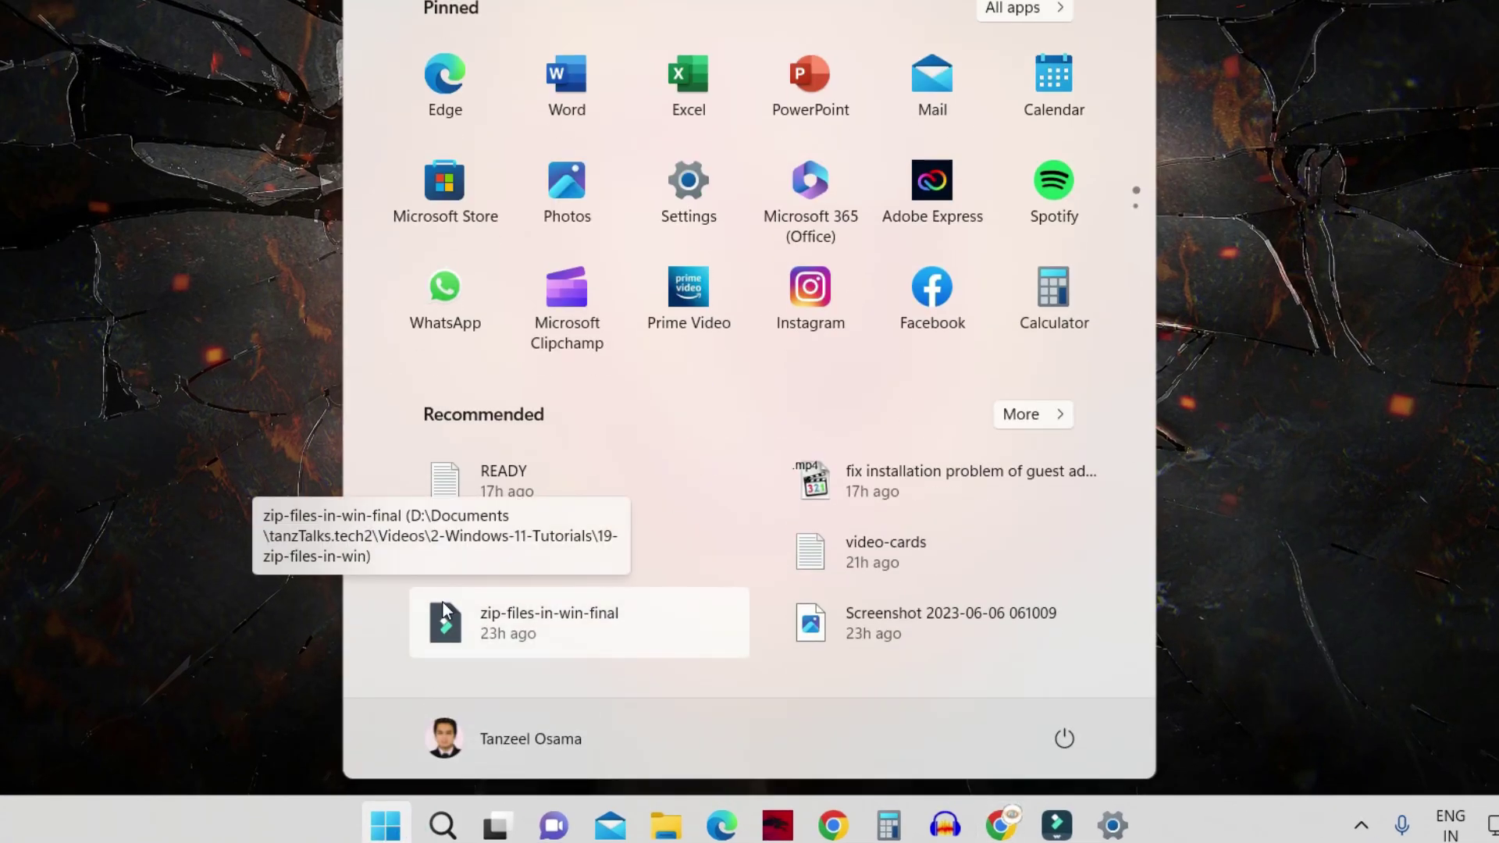
text(cmd)
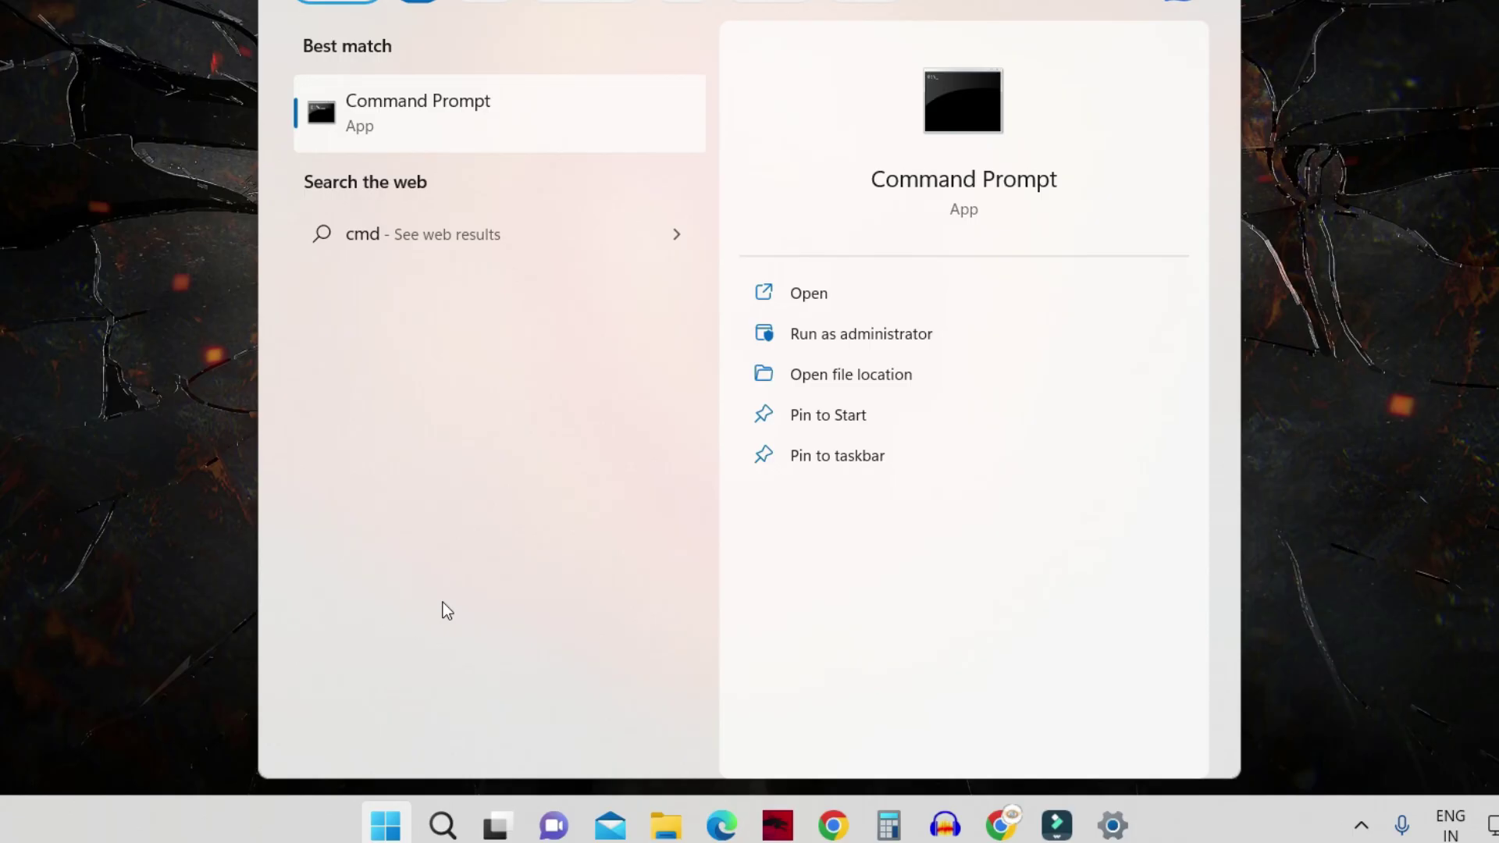
right_click(422, 135)
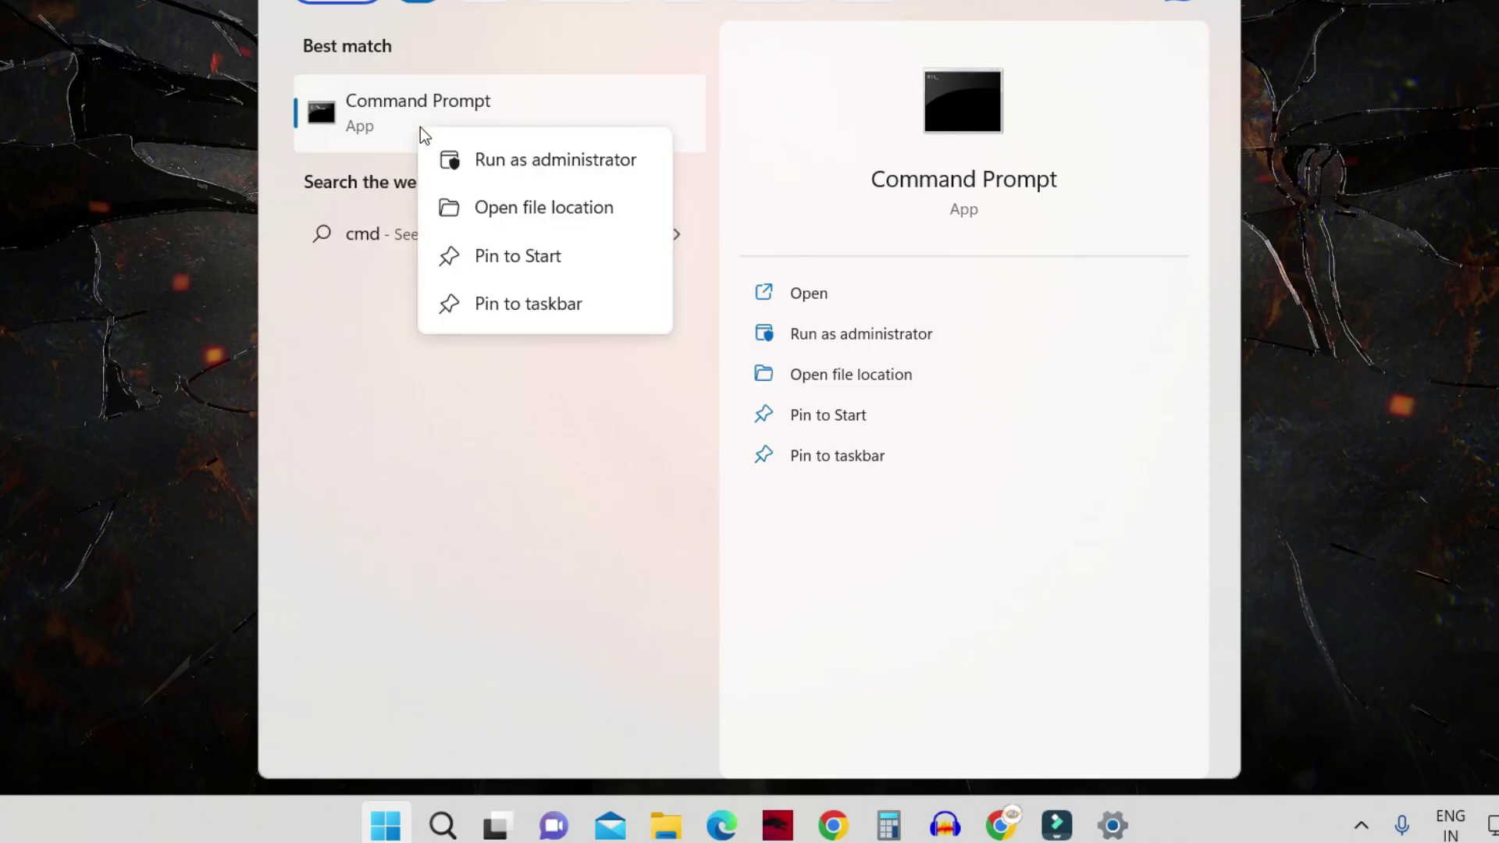
click(564, 171)
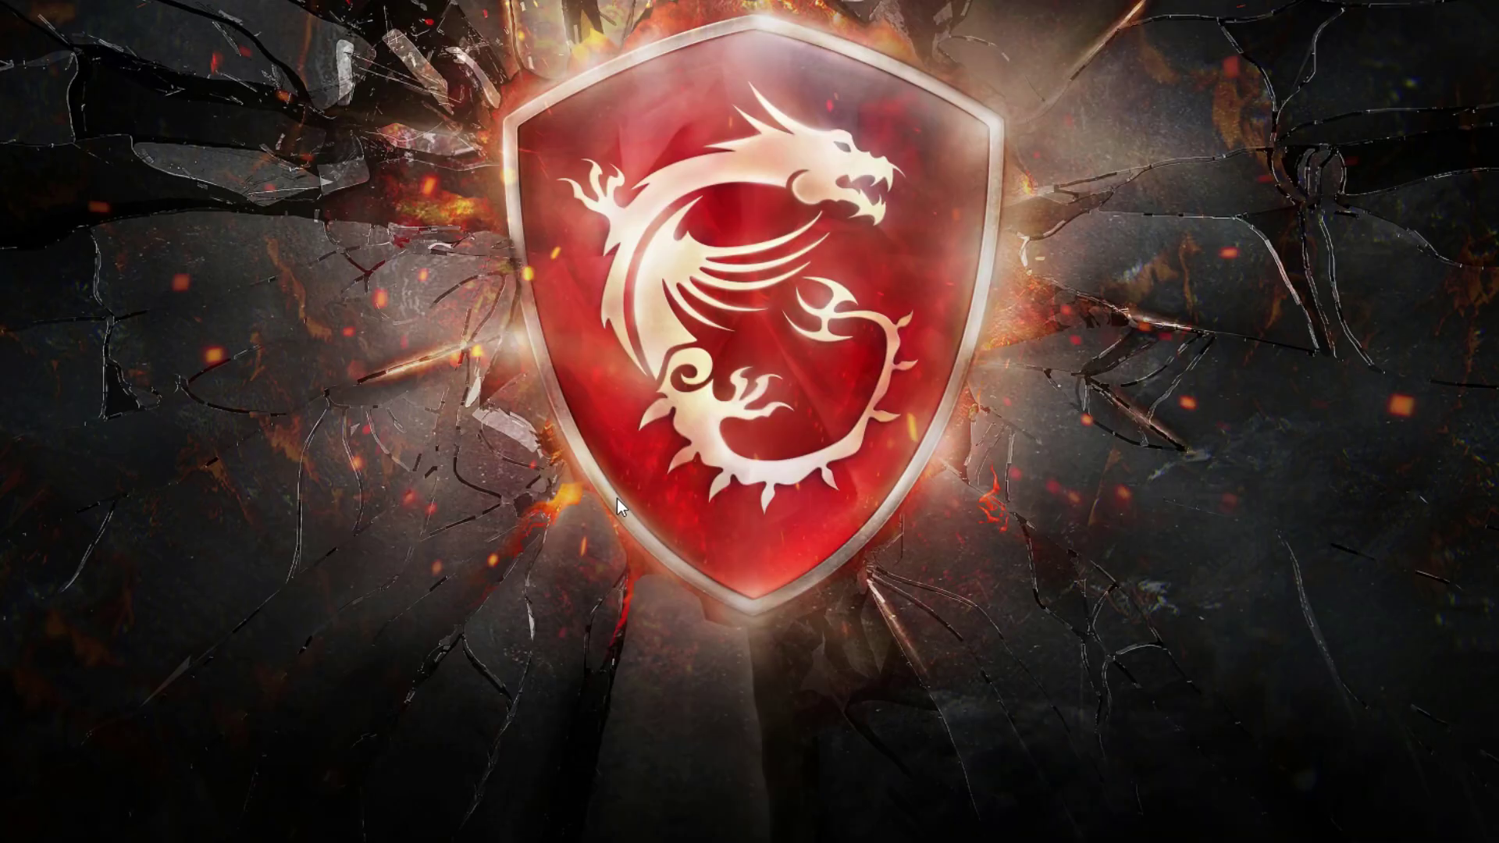
click(617, 498)
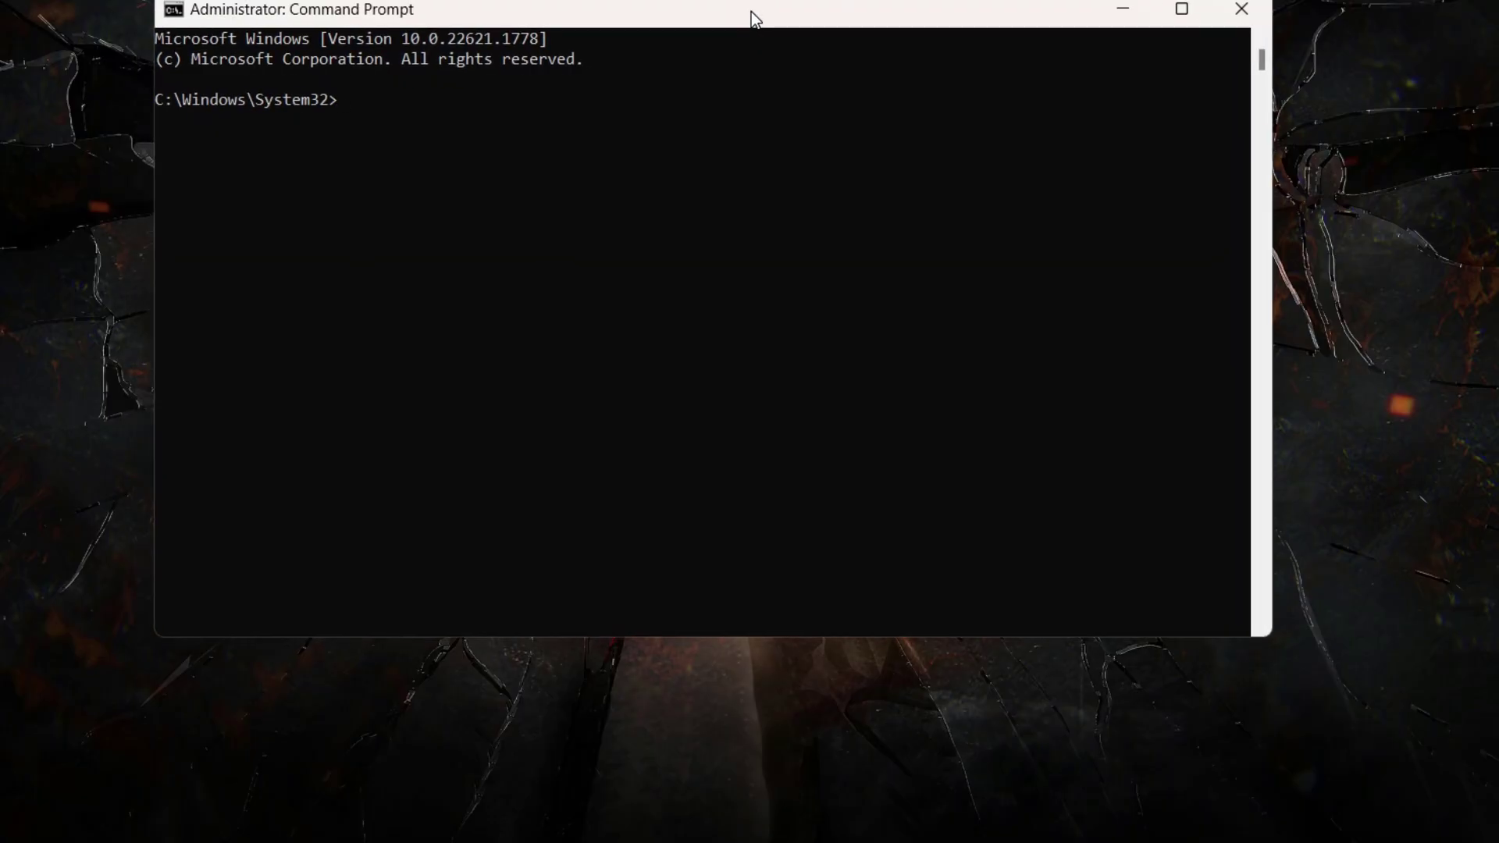
Flush the DNS resolver cache by running ipconfig/flushdns in the Command Prompt.
click(724, 122)
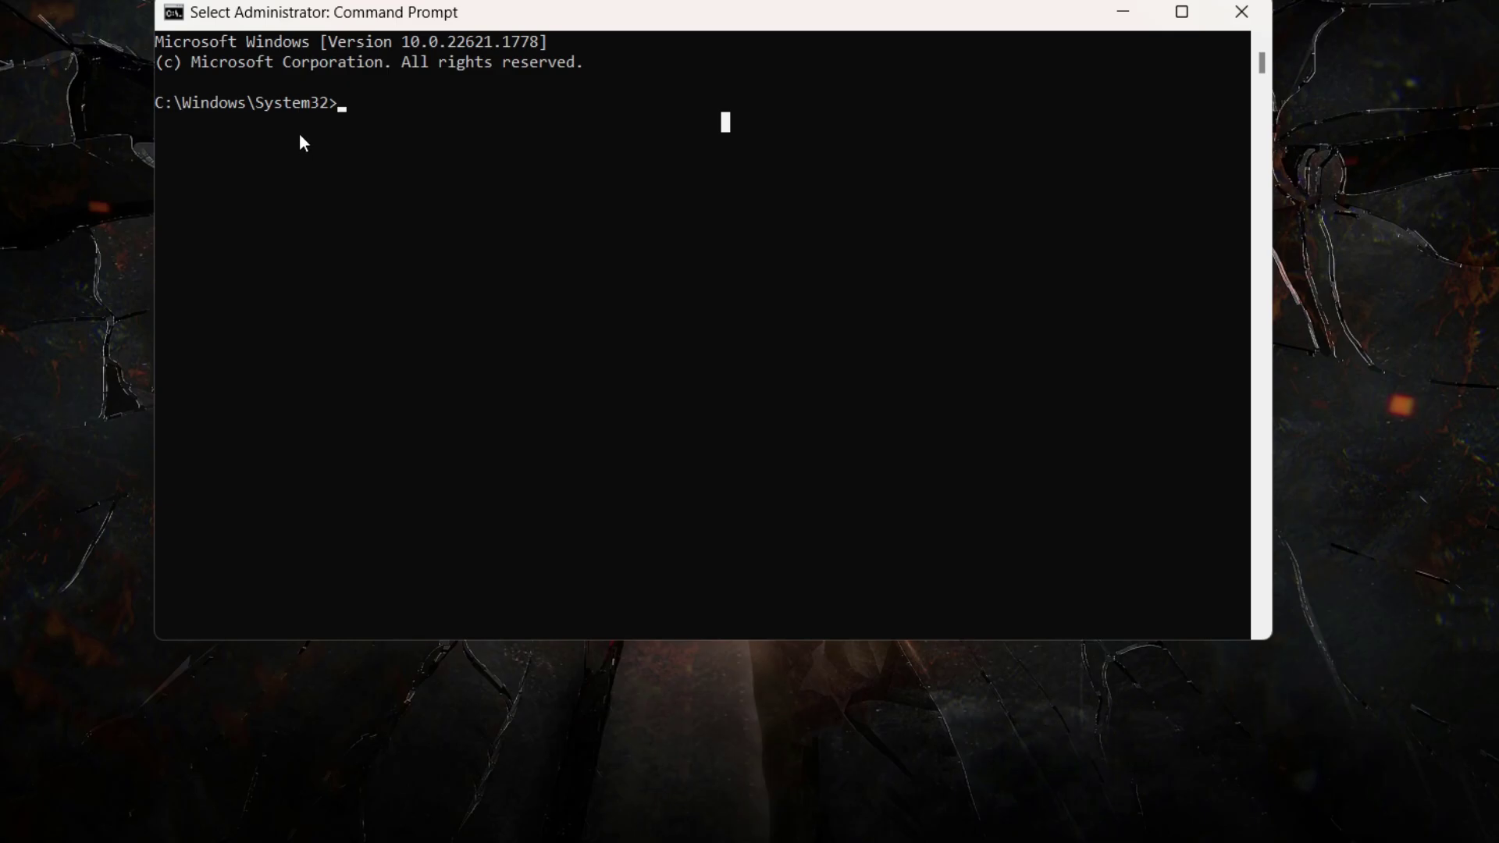
text(ip)
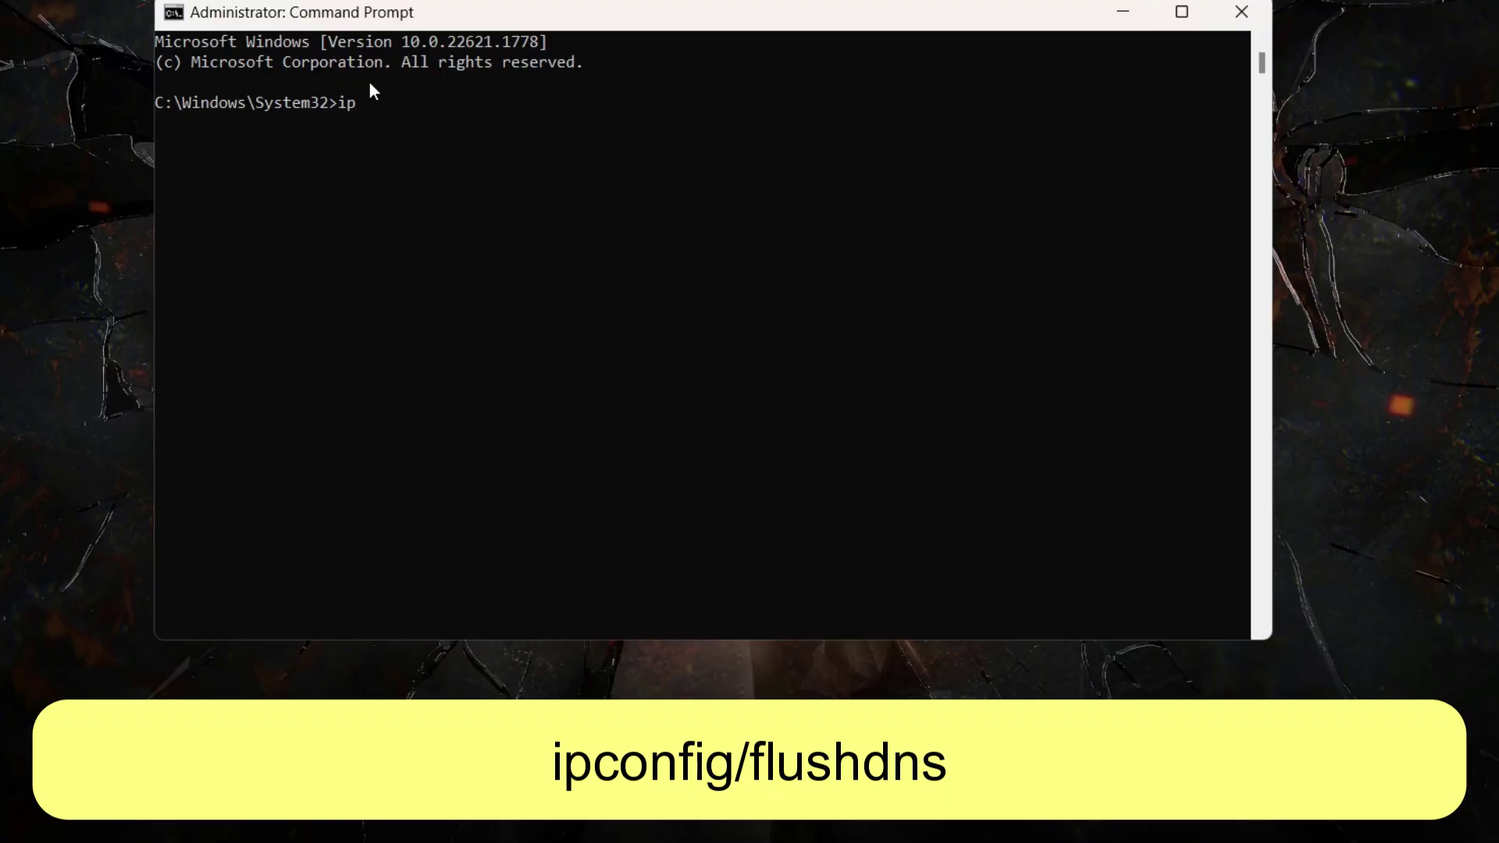
text(config/flushdns)
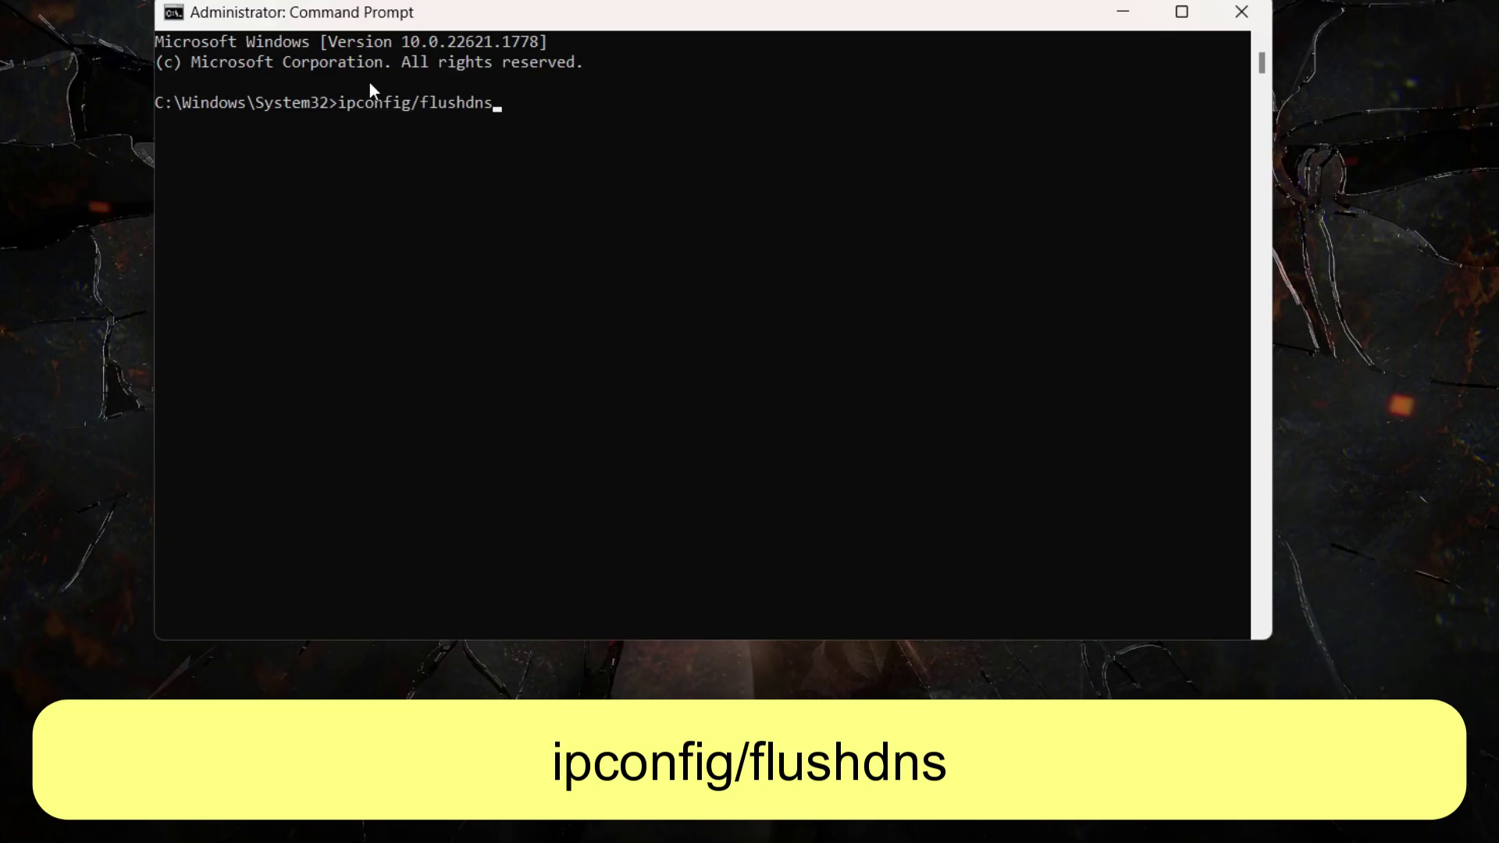
key(Return)
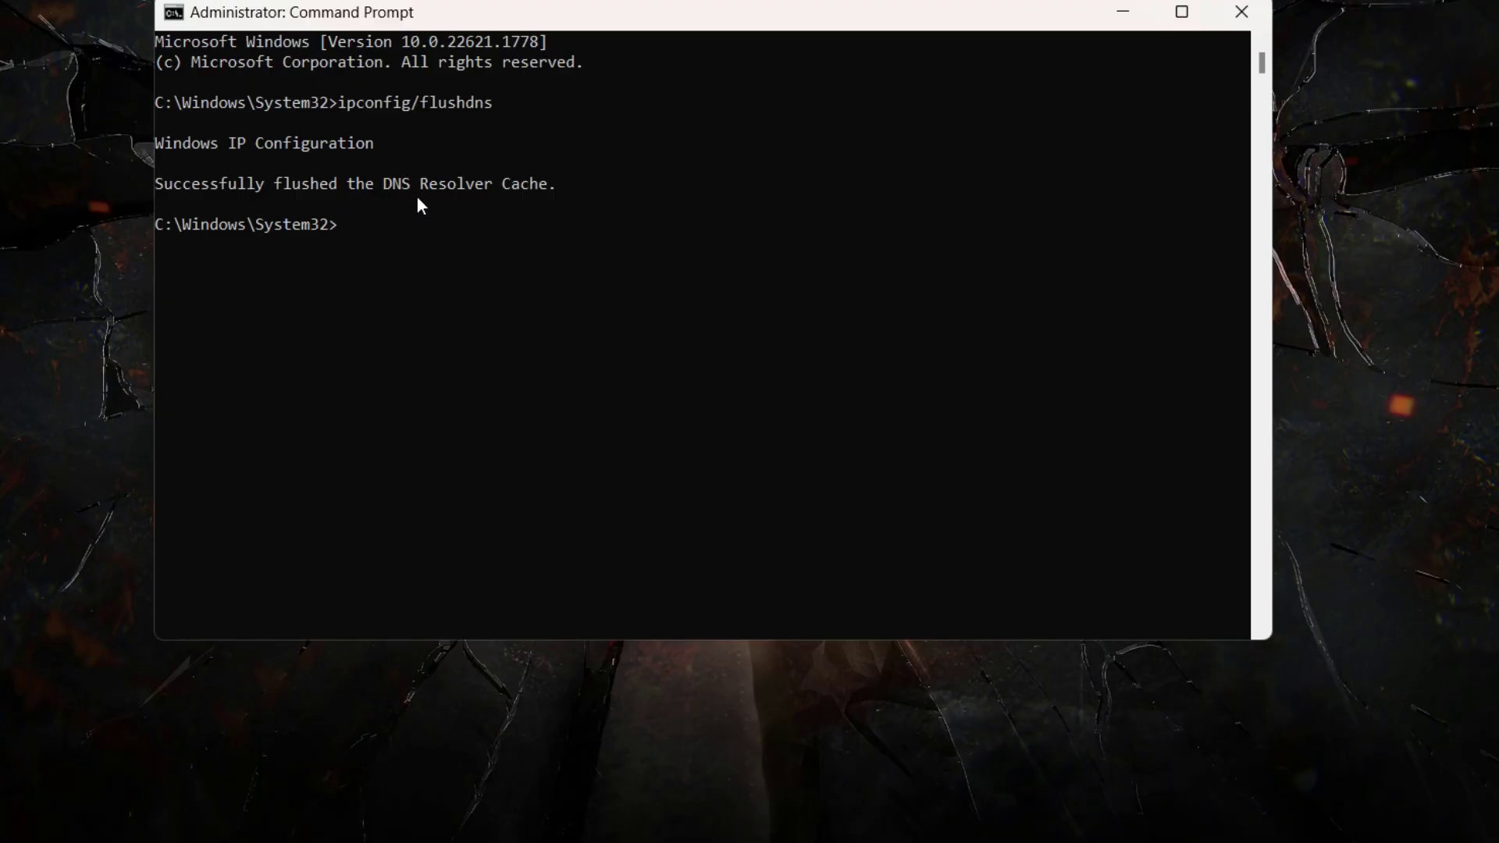
Release the current IP addresses by running ipconfig/release.
text(ipconfig/r)
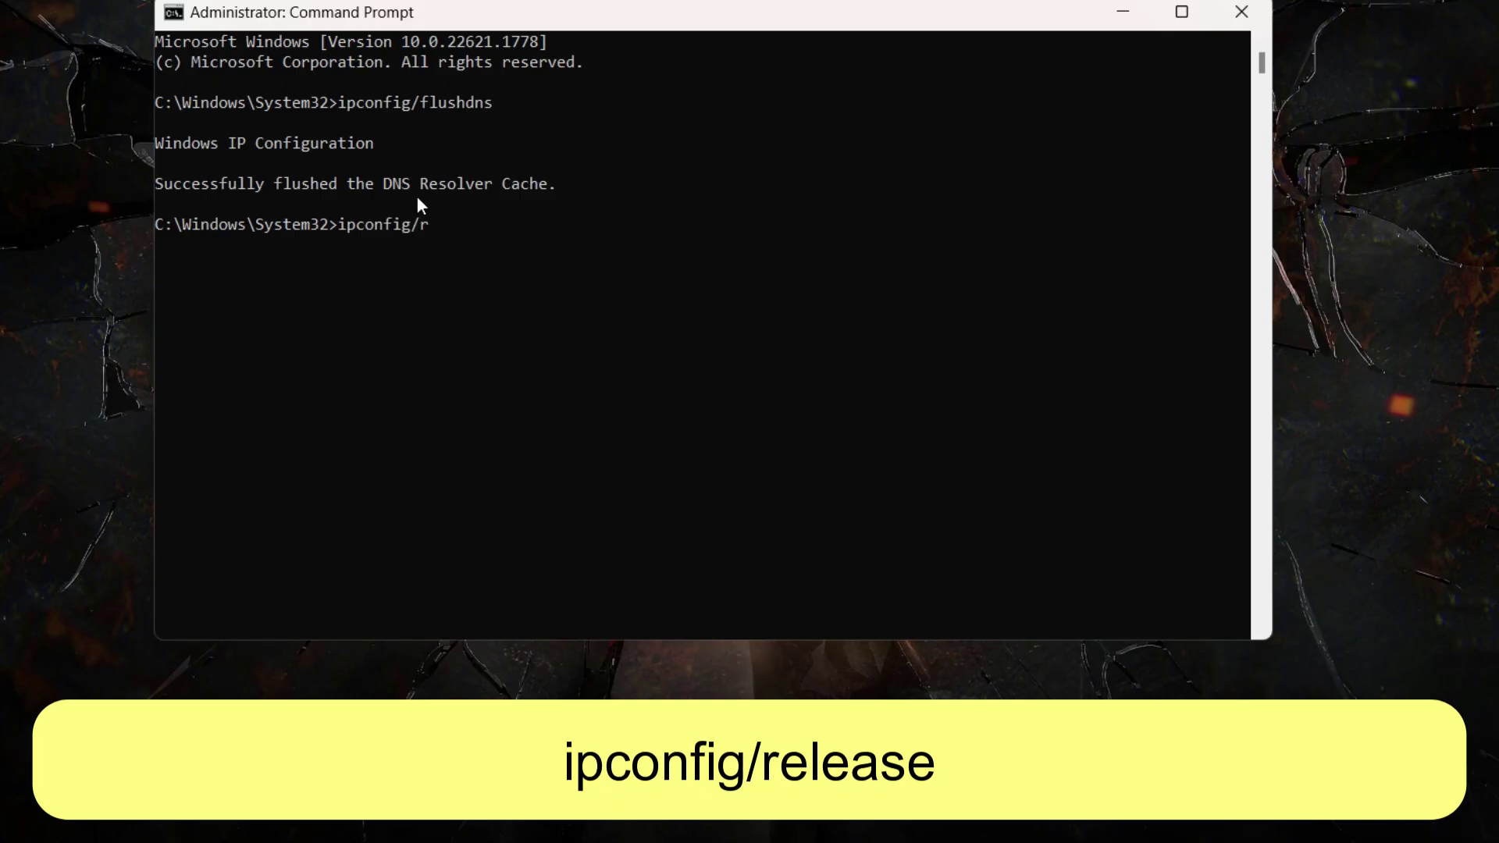
text(elease)
key(Return)
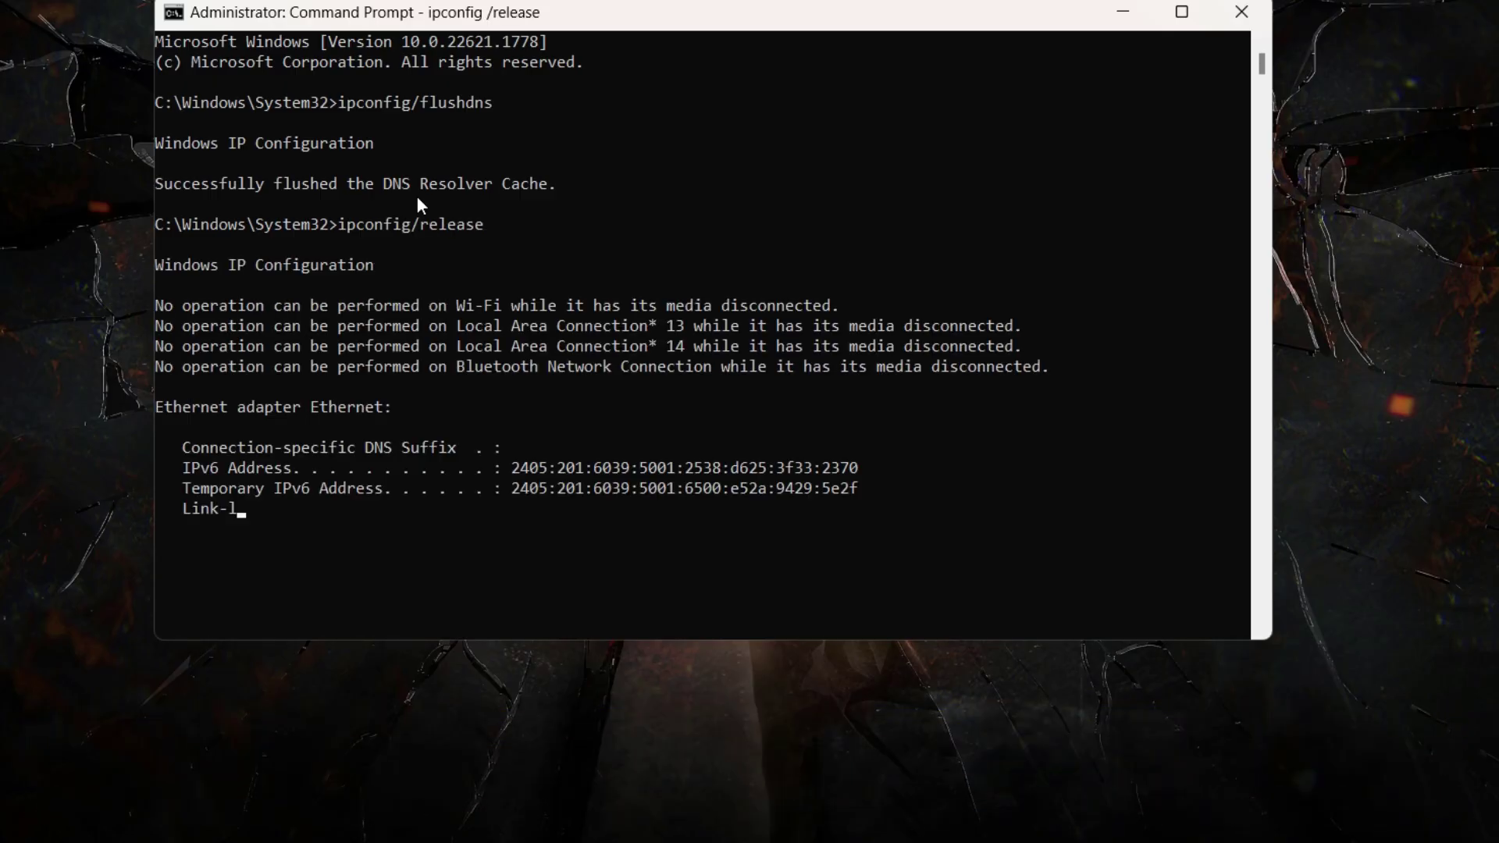
Release the current IPv6 addresses by running ipconfig/release6.
text(ipc)
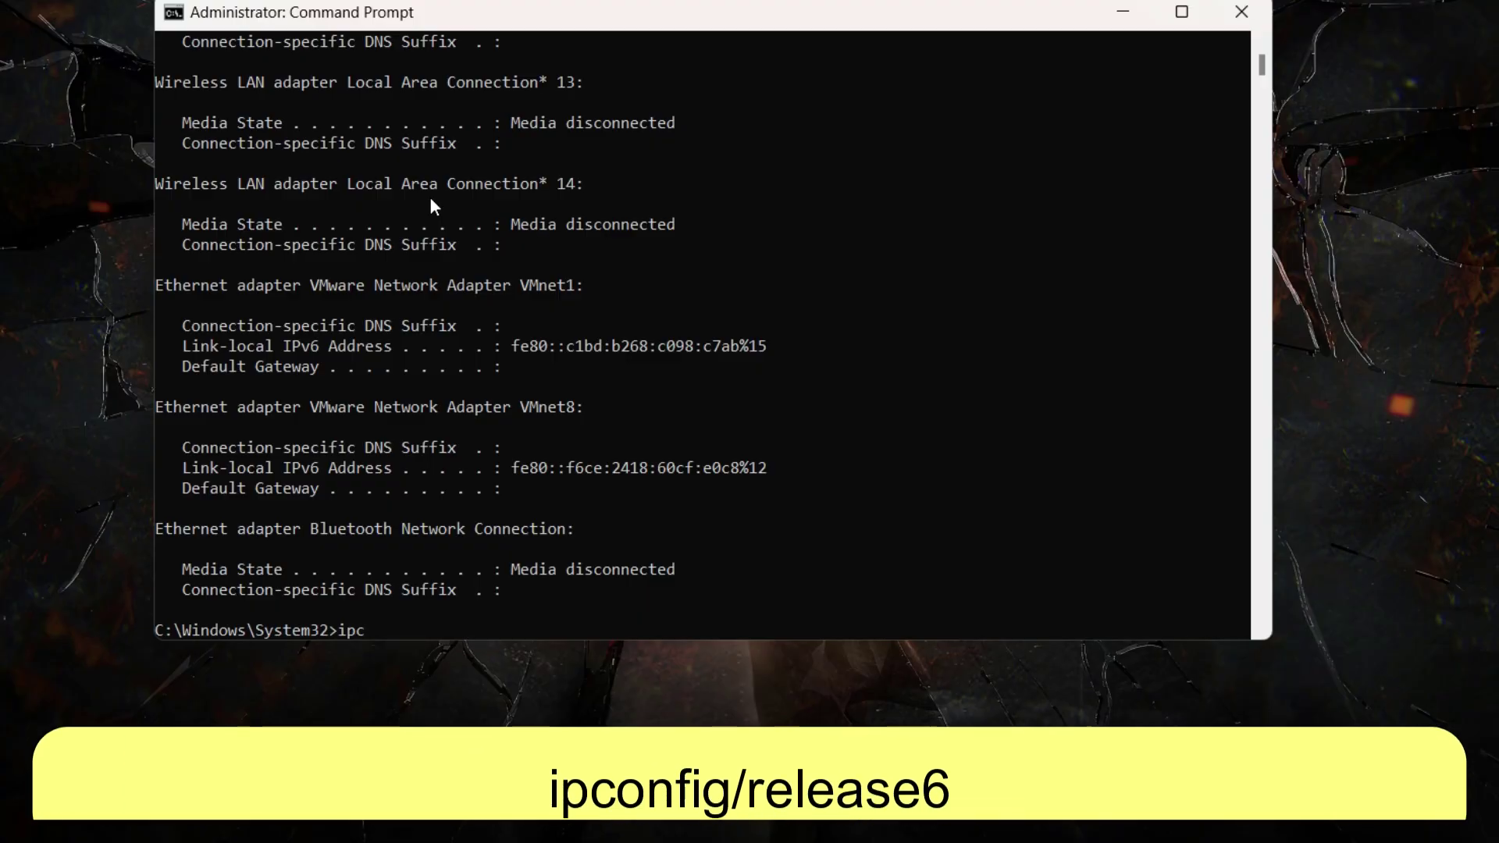
text(onfig/)
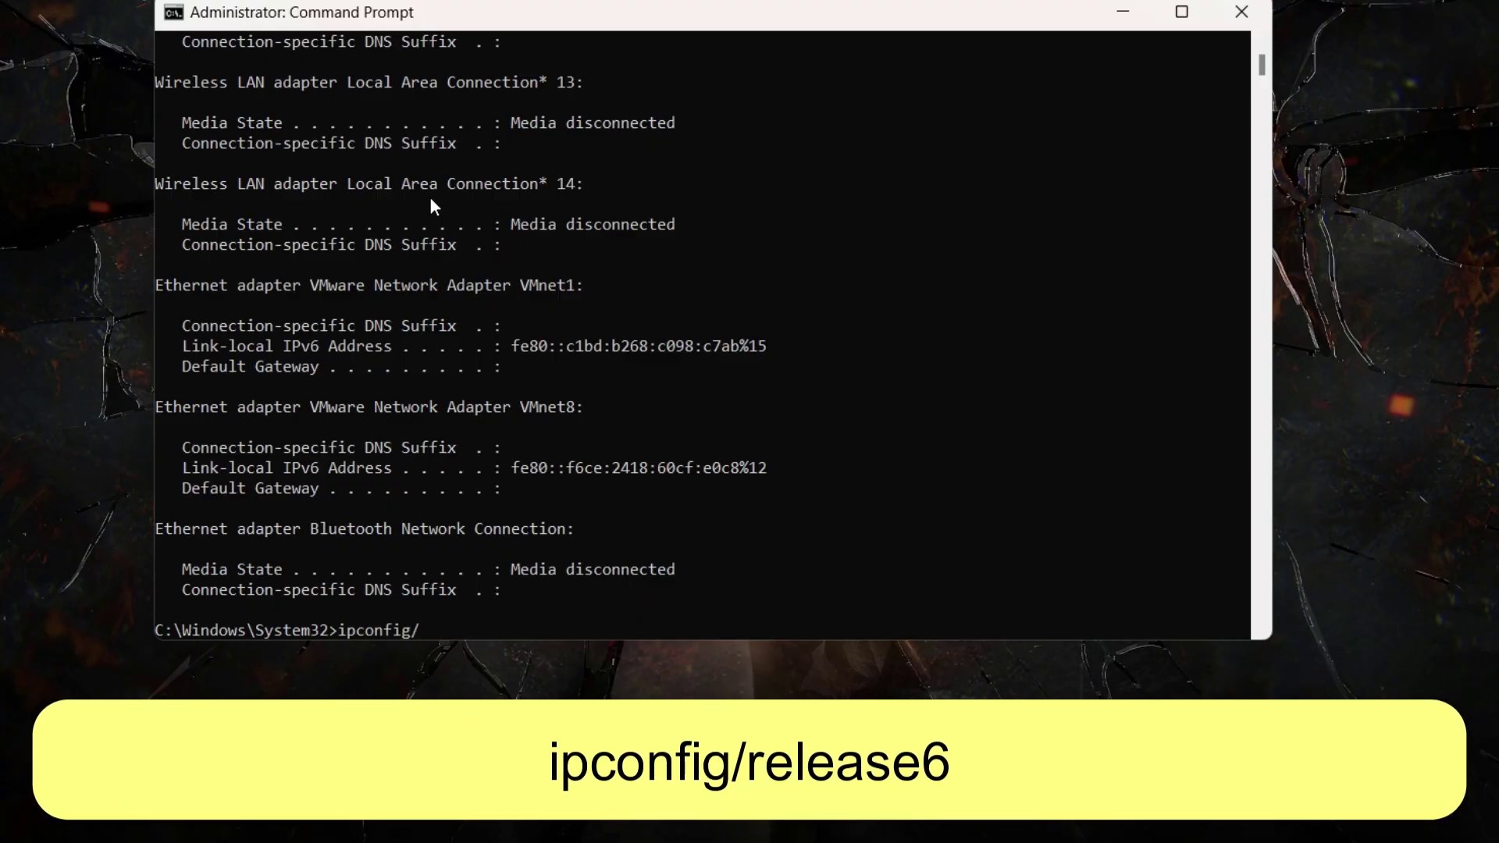
text(release6)
key(Return)
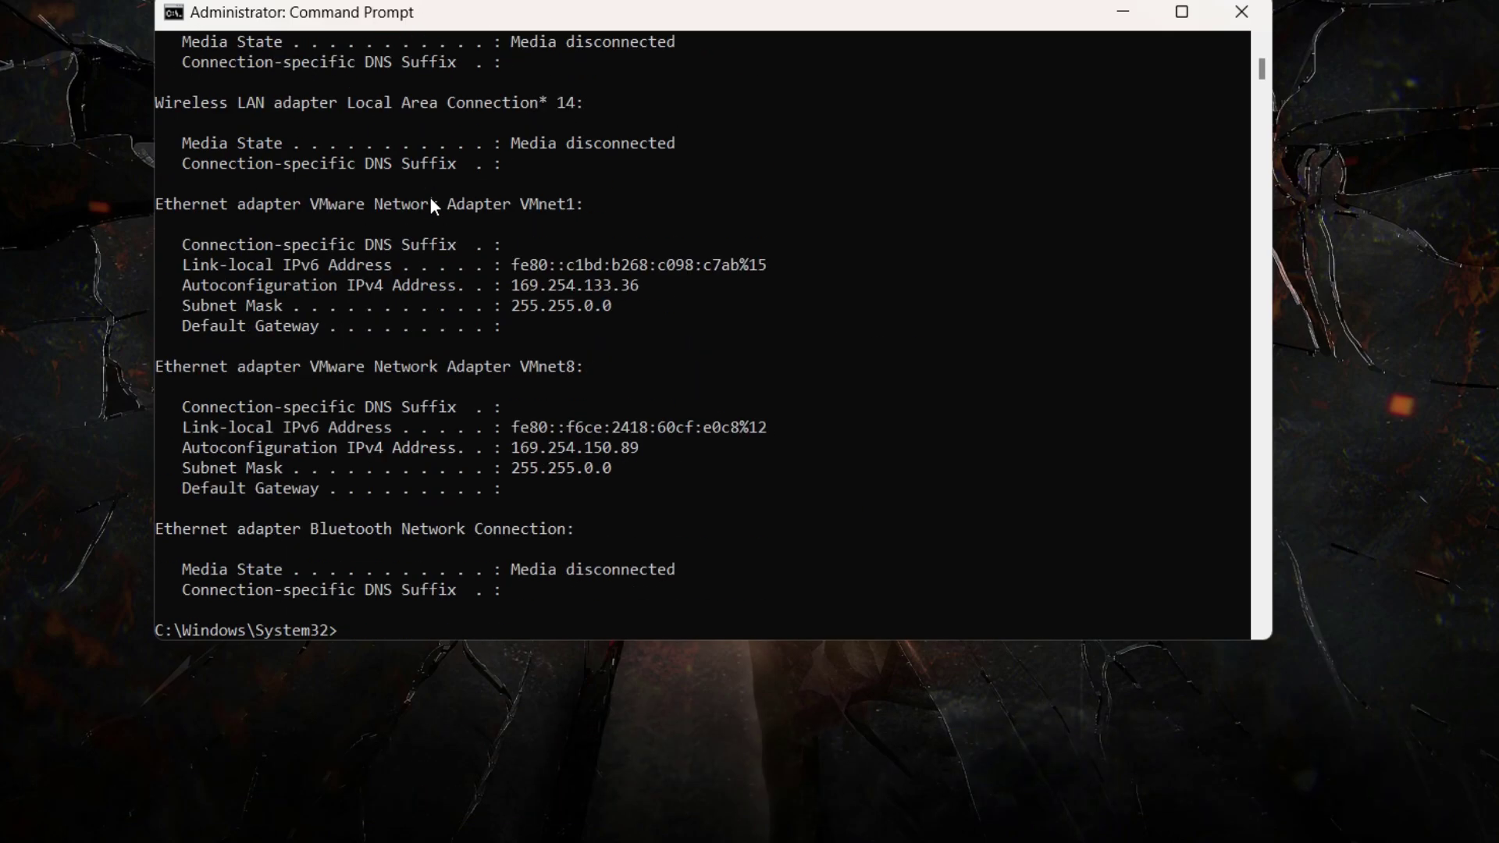
Renew the IP addresses by running ipconfig/renew, check the adapter output, and close the Command Prompt.
text(ipconf)
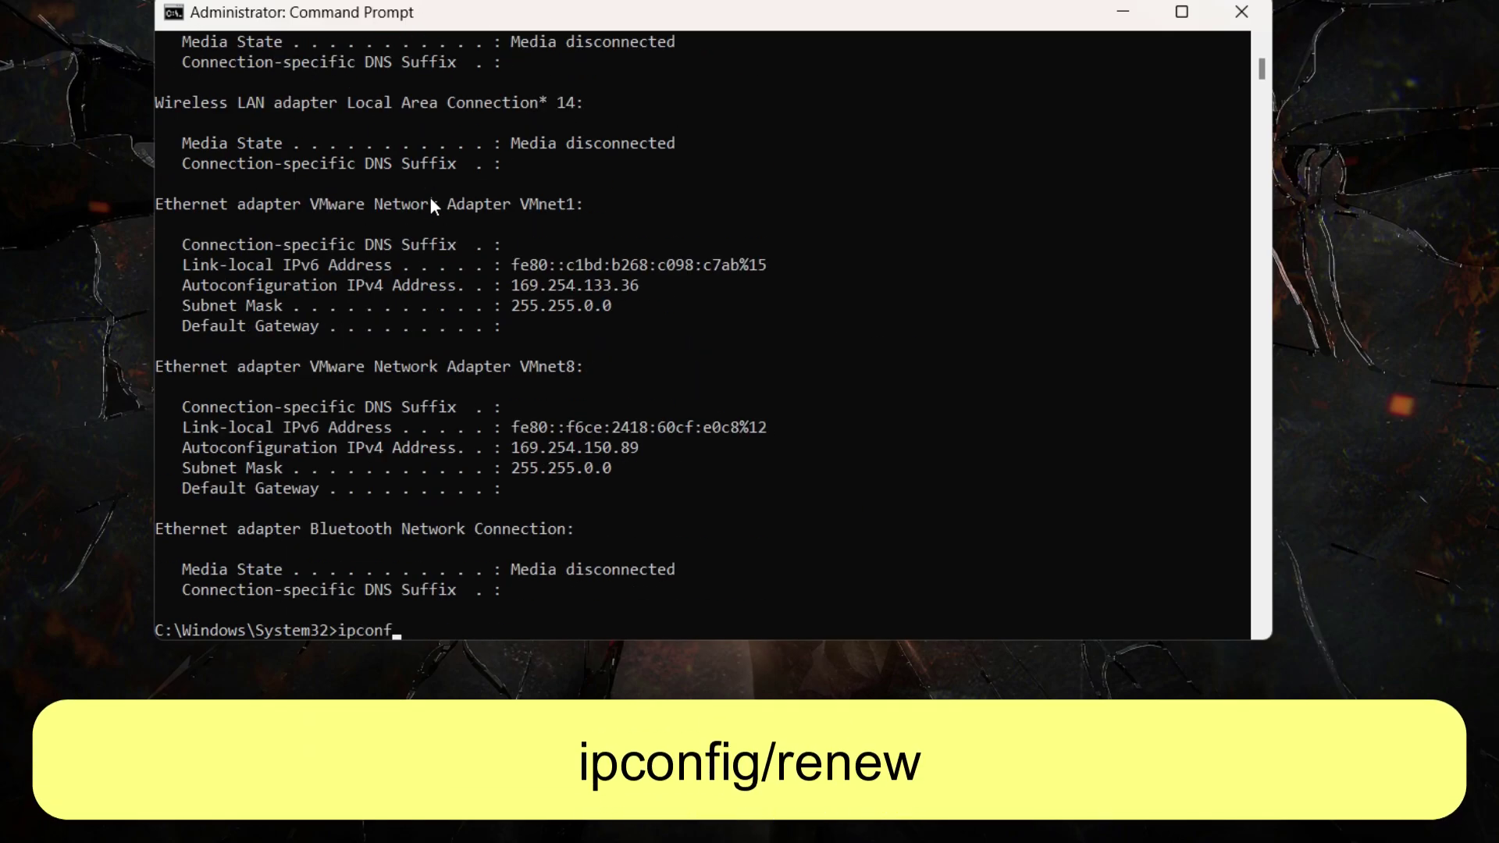
text(ig/renew)
key(Return)
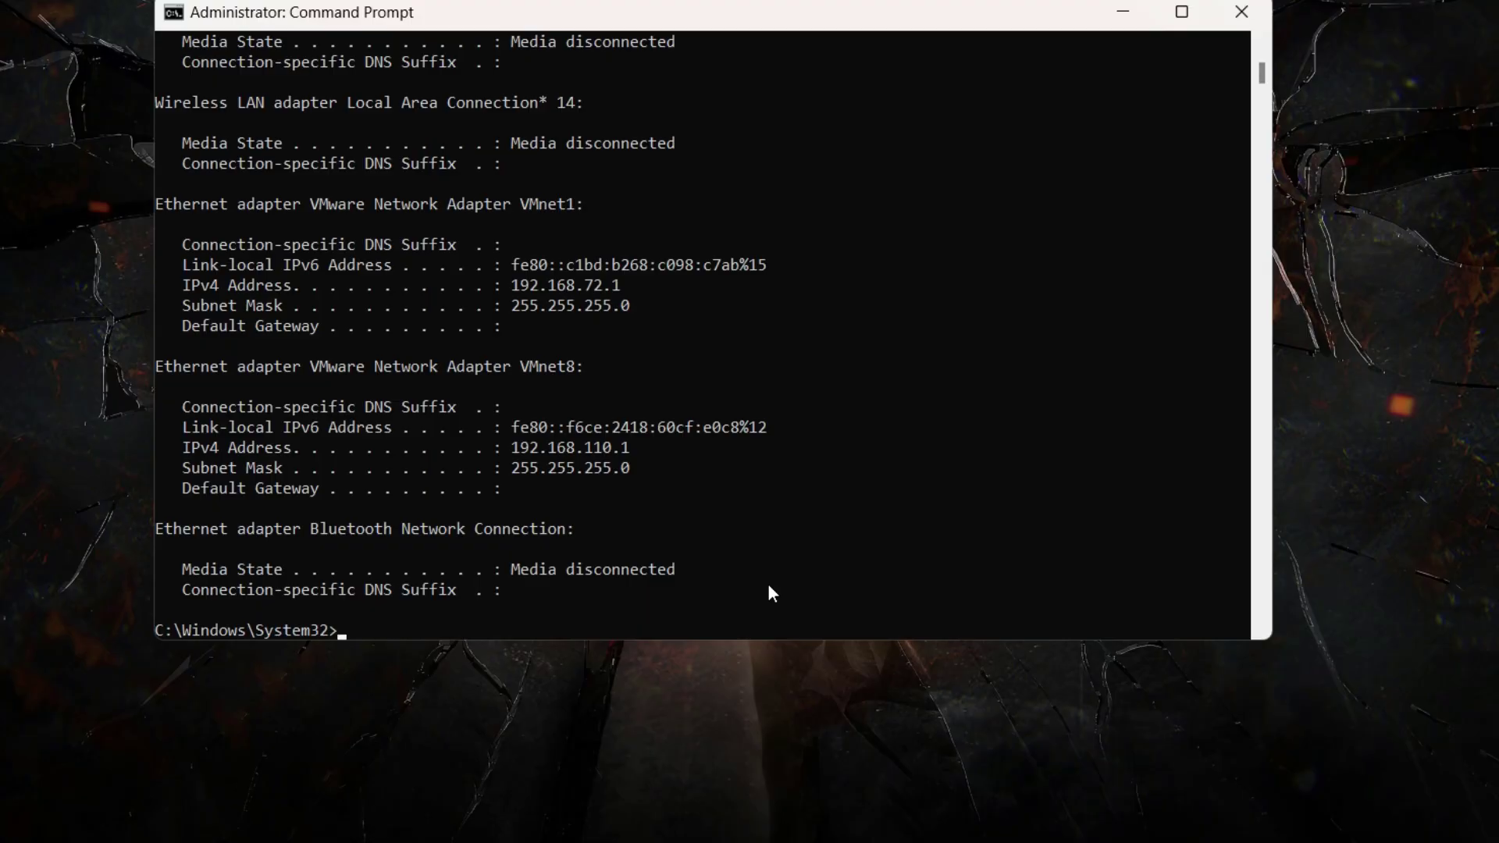
scroll(771, 594, up, 5)
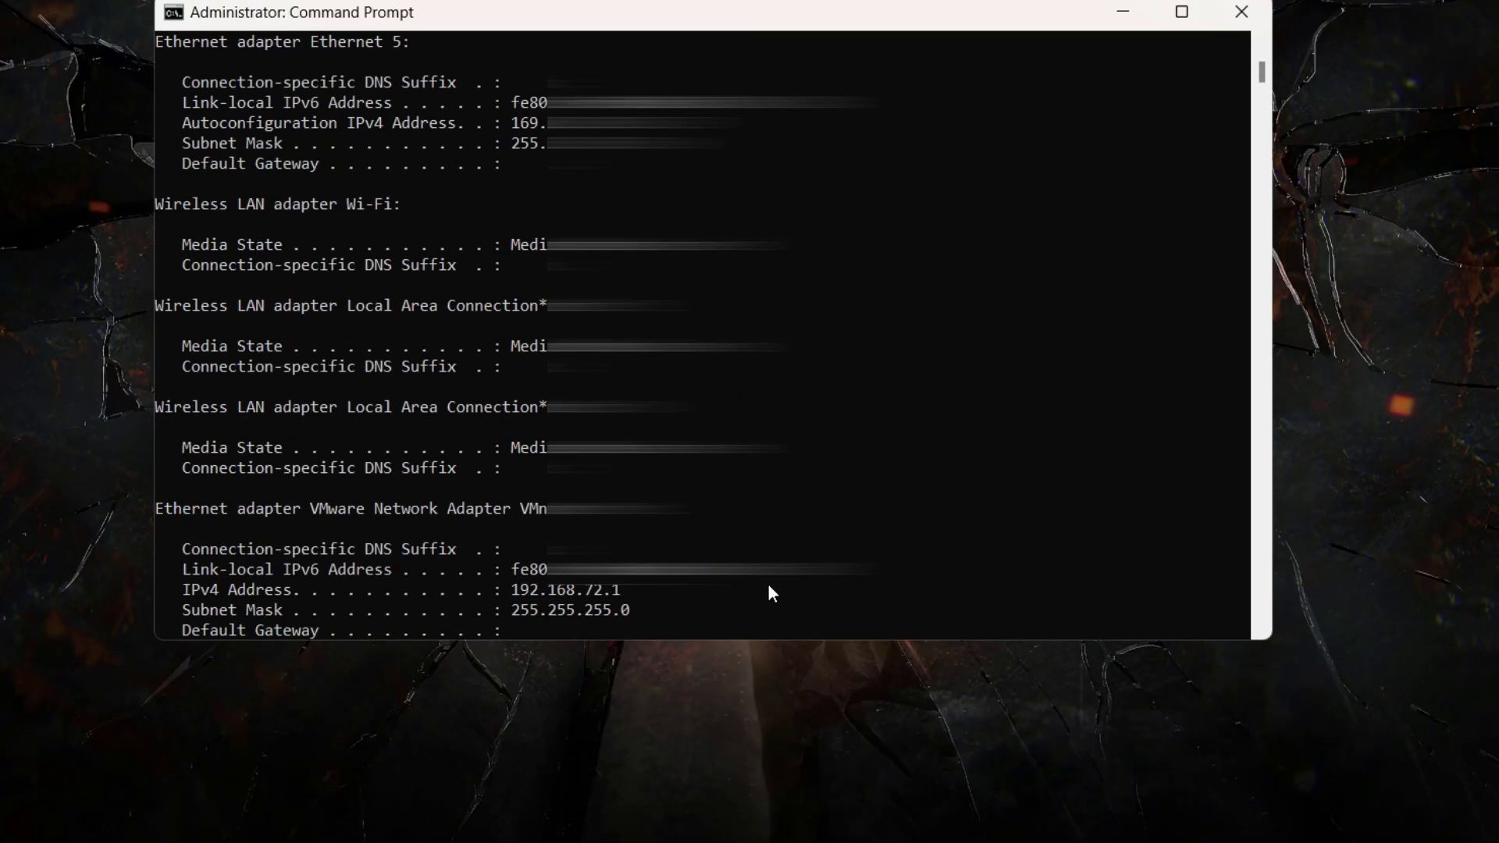
scroll(771, 594, up, 5)
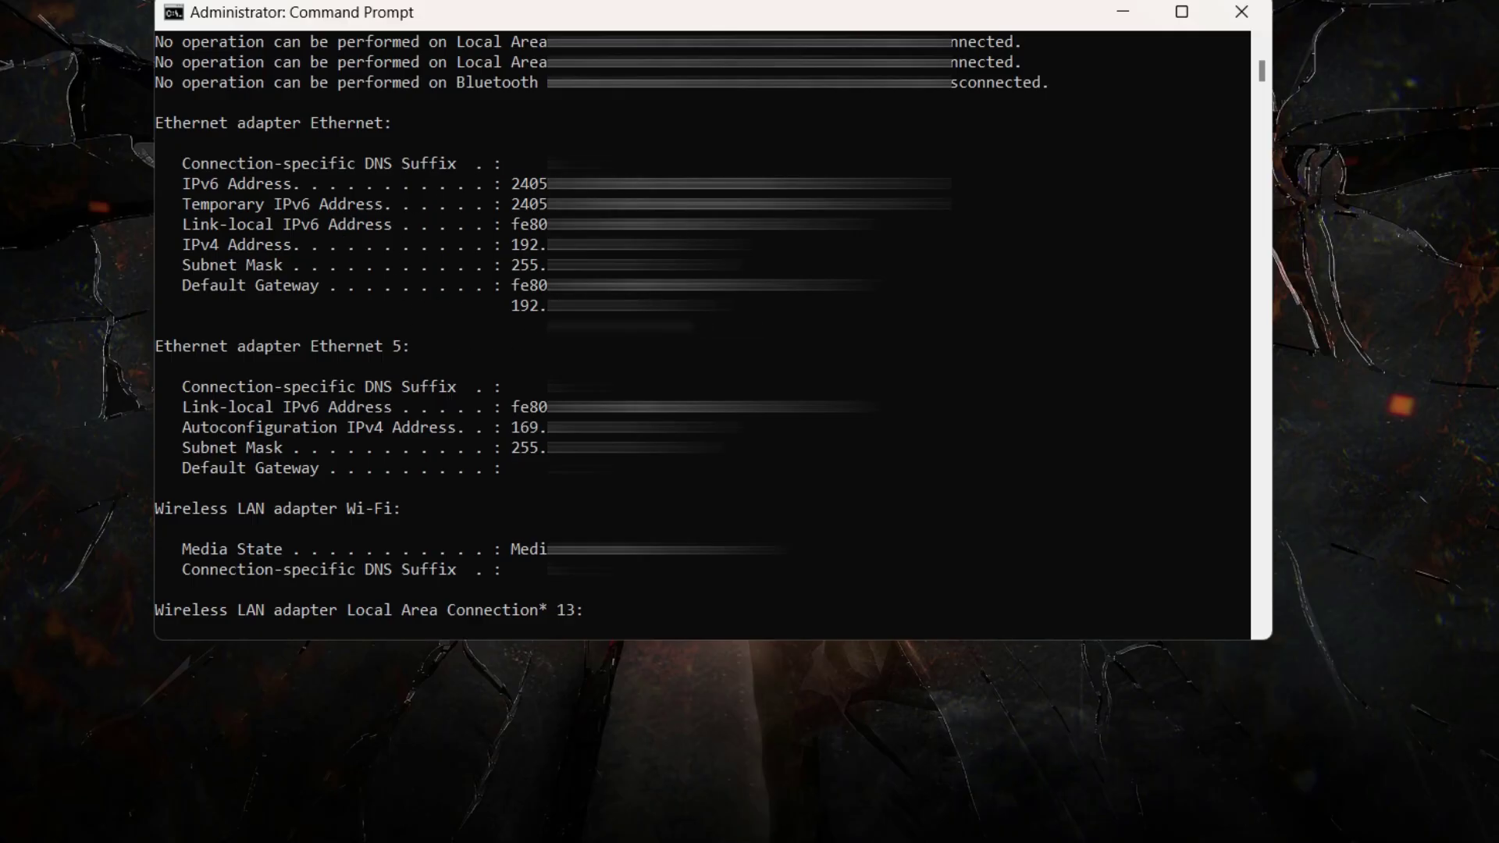
click(1224, 24)
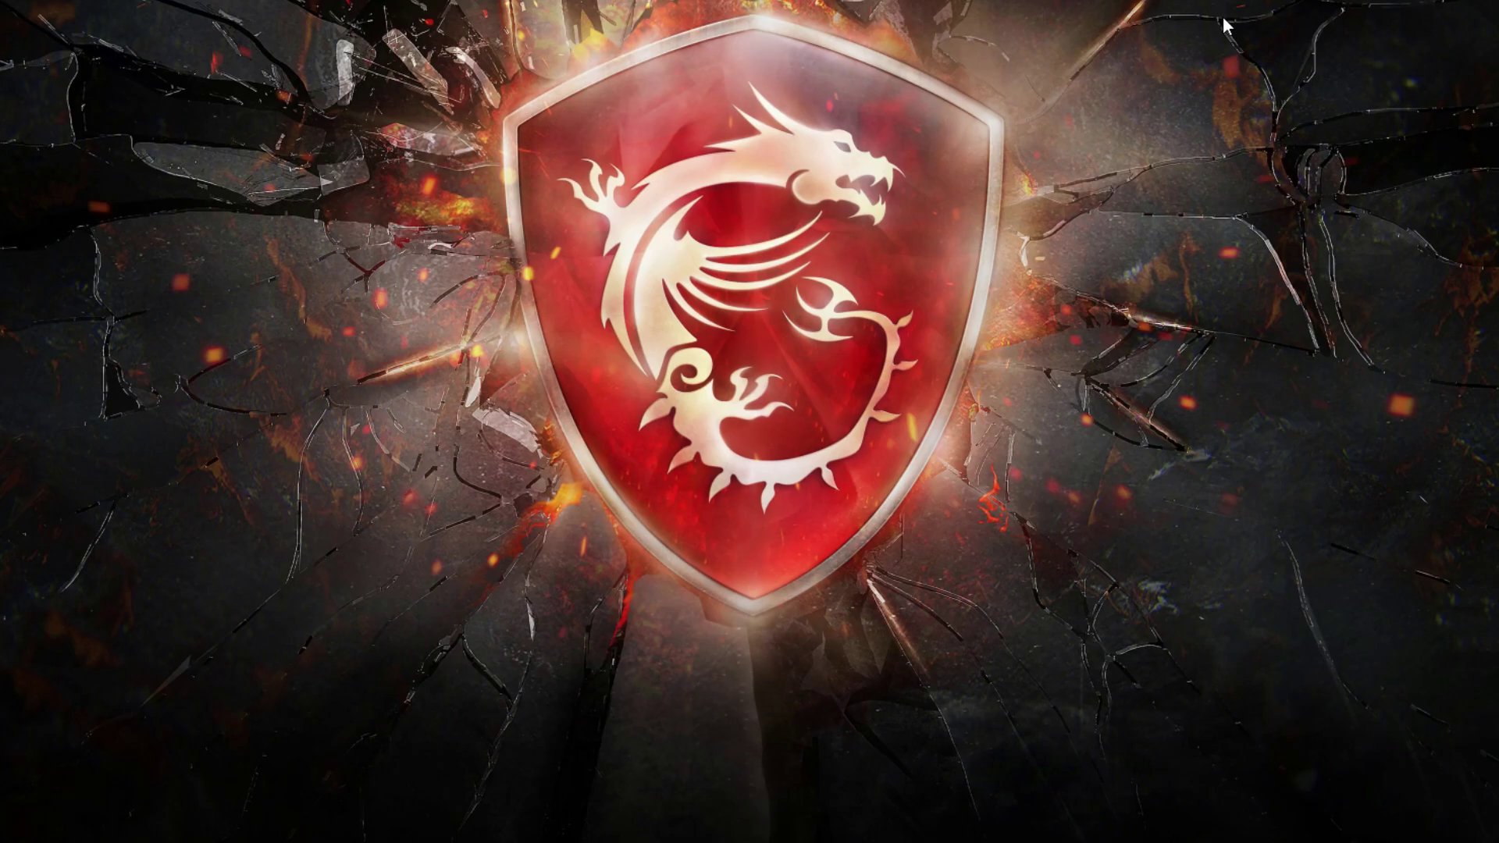
Test the connection in Chrome by opening and reloading the DigitalOcean result of the "install java on ubuntu" search, then minimize the browser.
mouse_move(1017, 835)
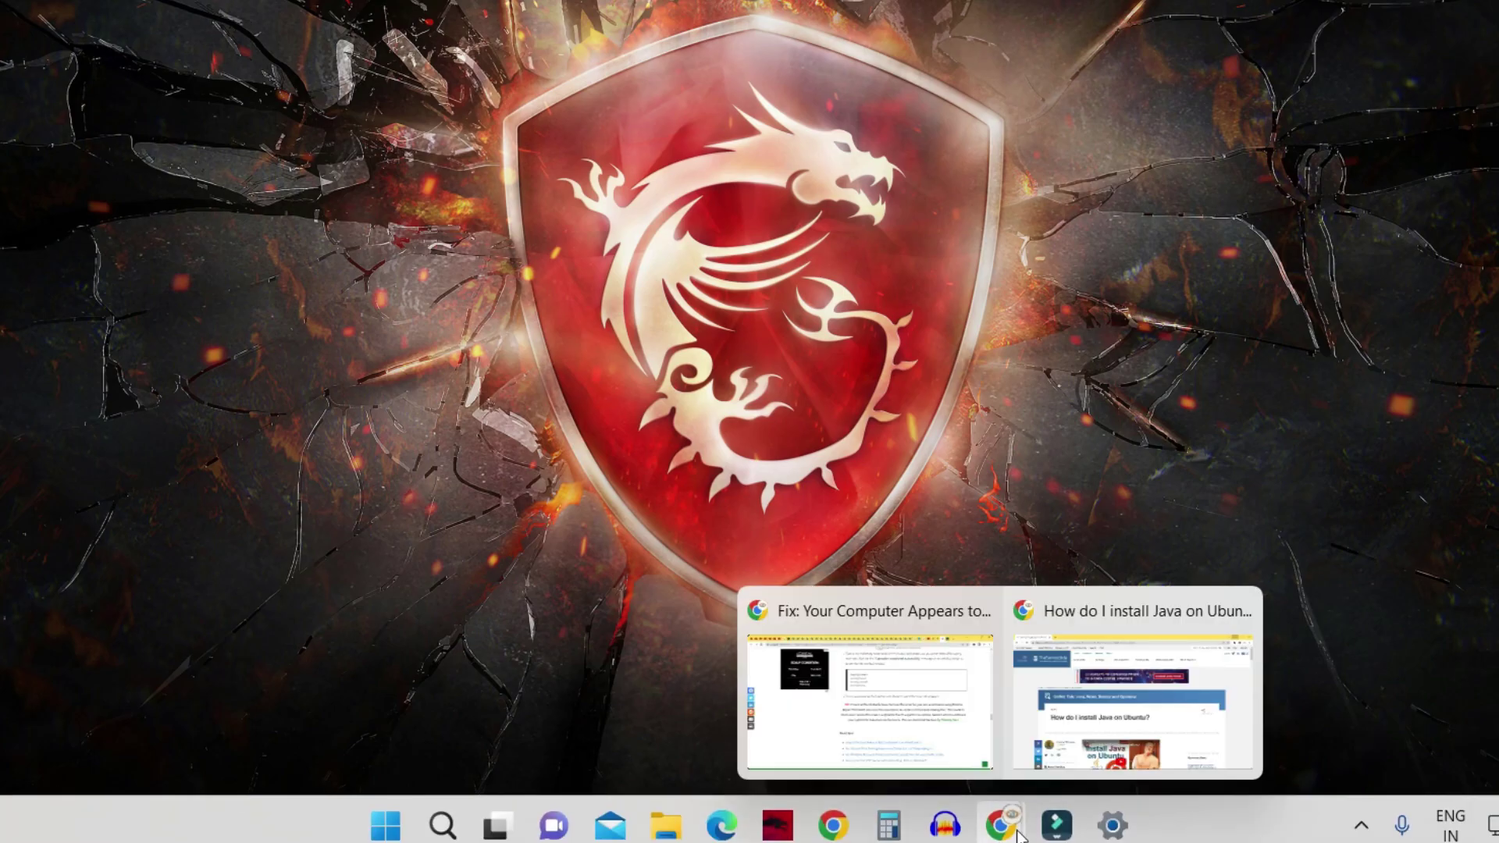
click(1045, 761)
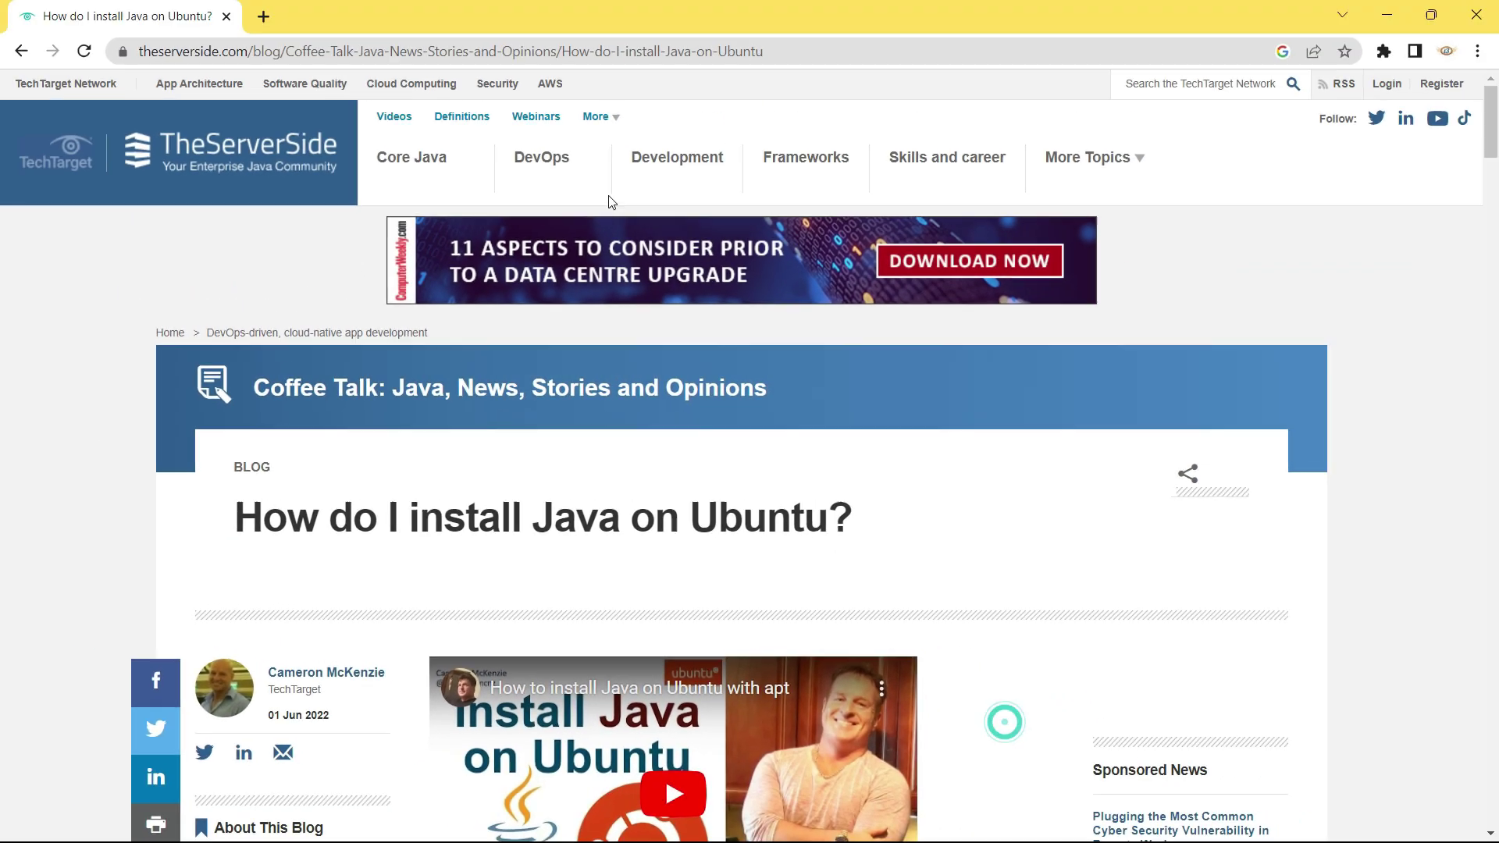
click(21, 51)
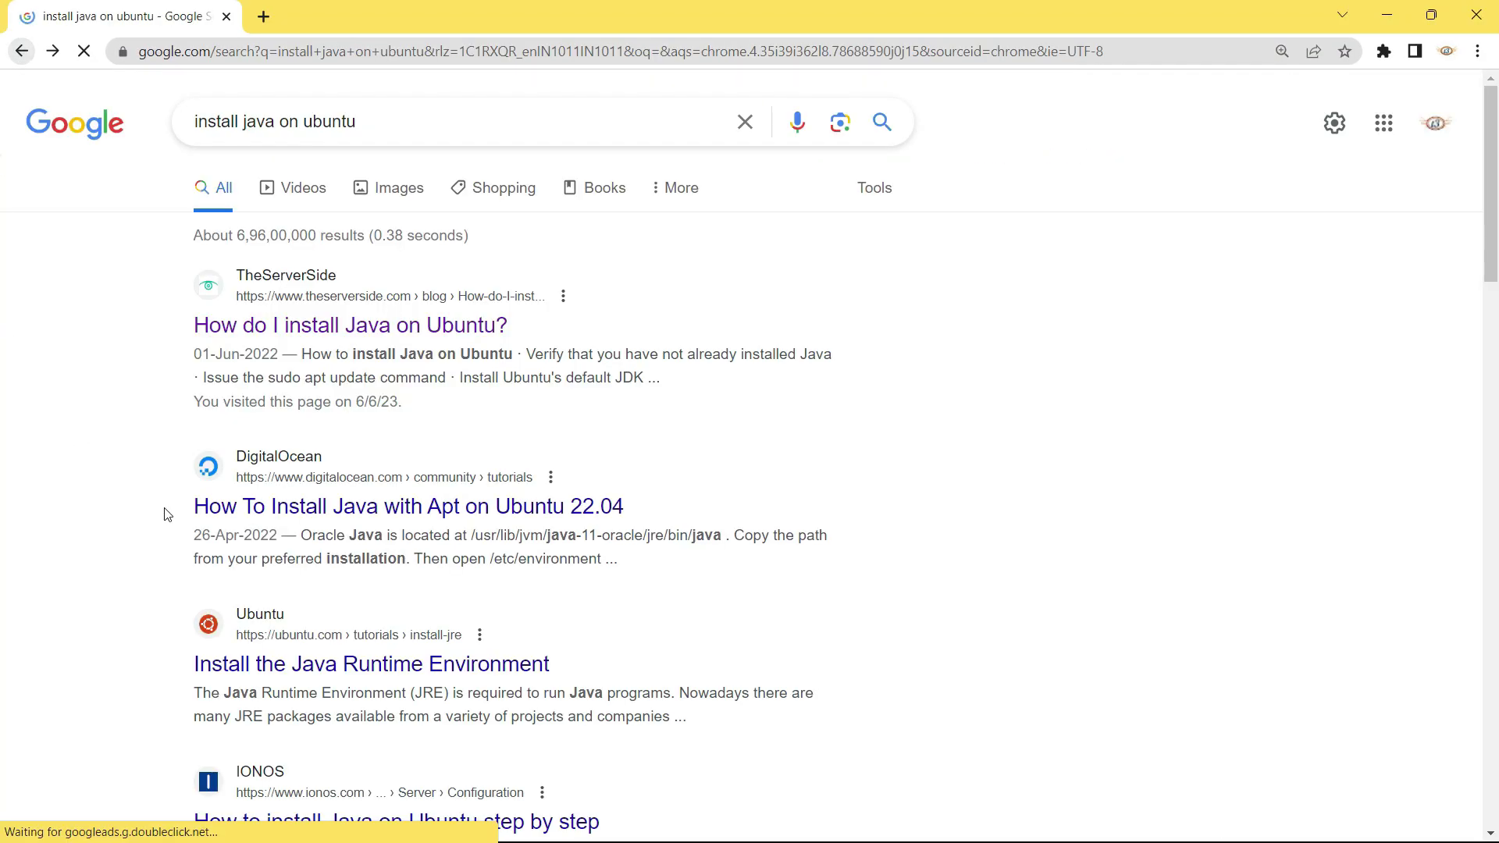
click(368, 513)
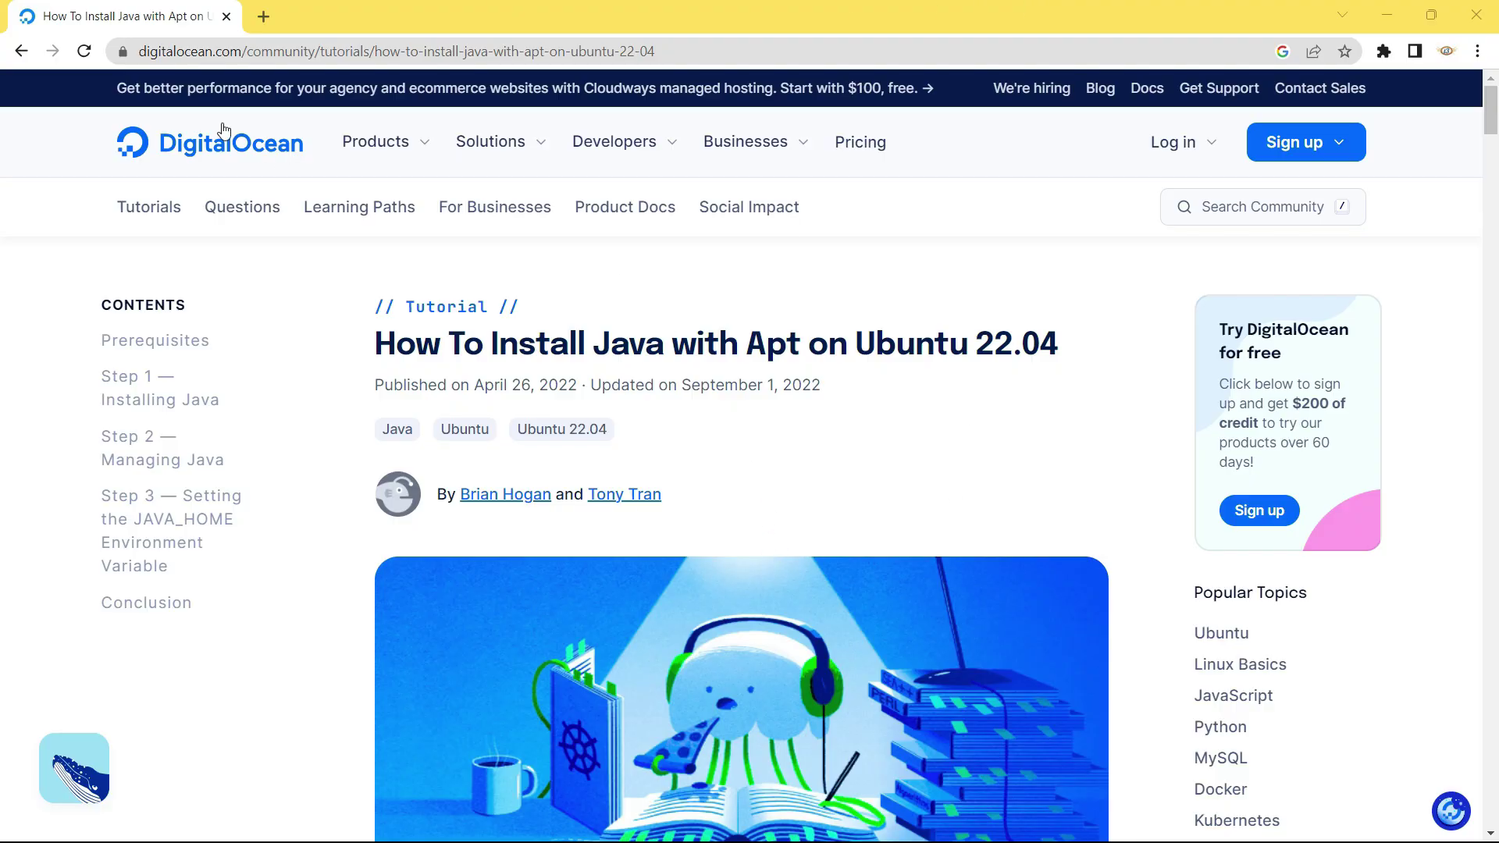
click(86, 55)
click(1389, 16)
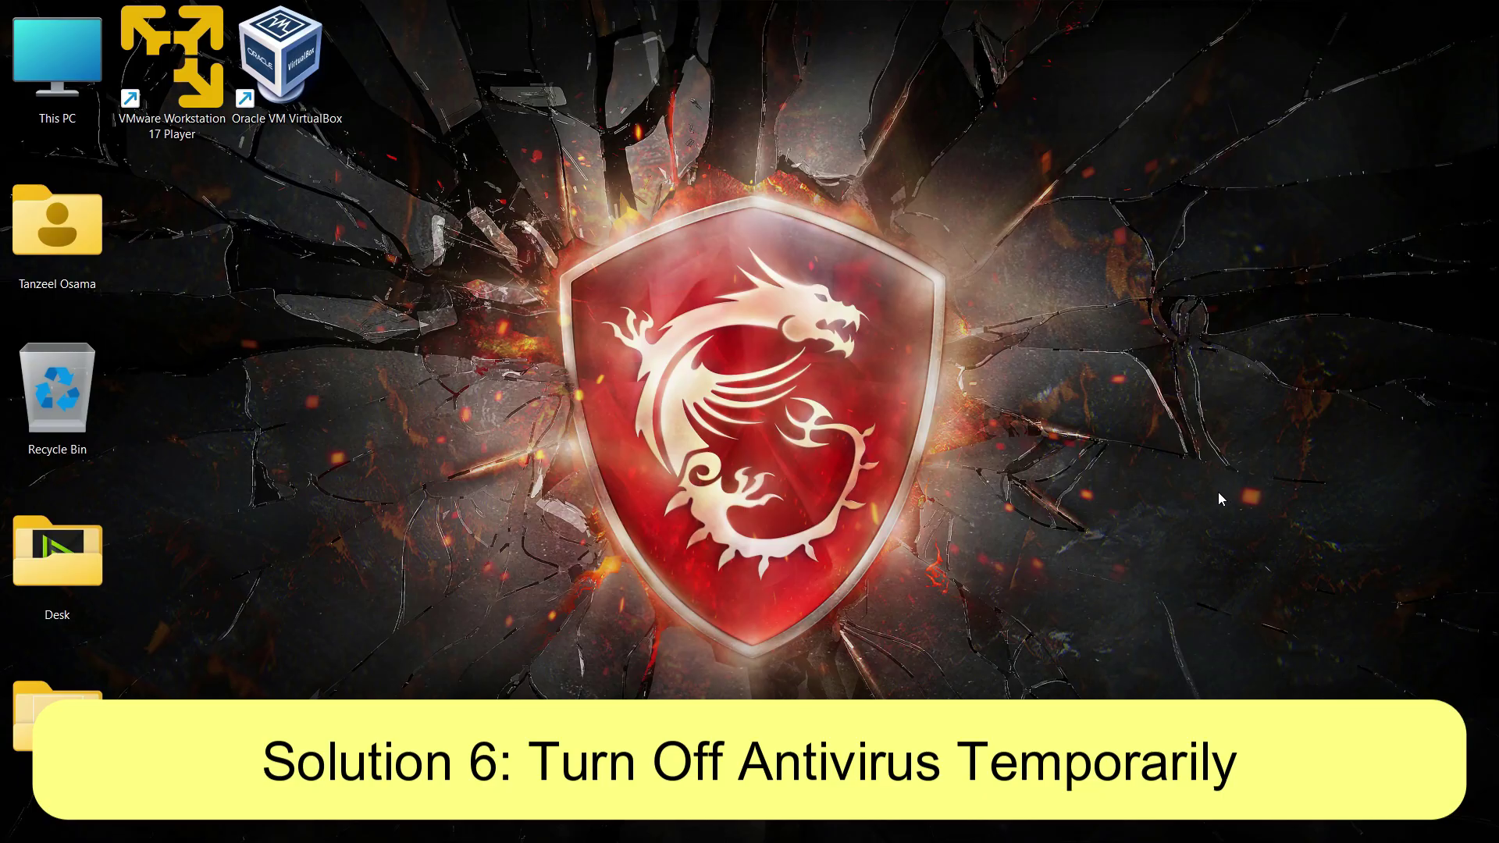
Disable Norton Security's Auto-Protect for 15 minutes.
click(1218, 819)
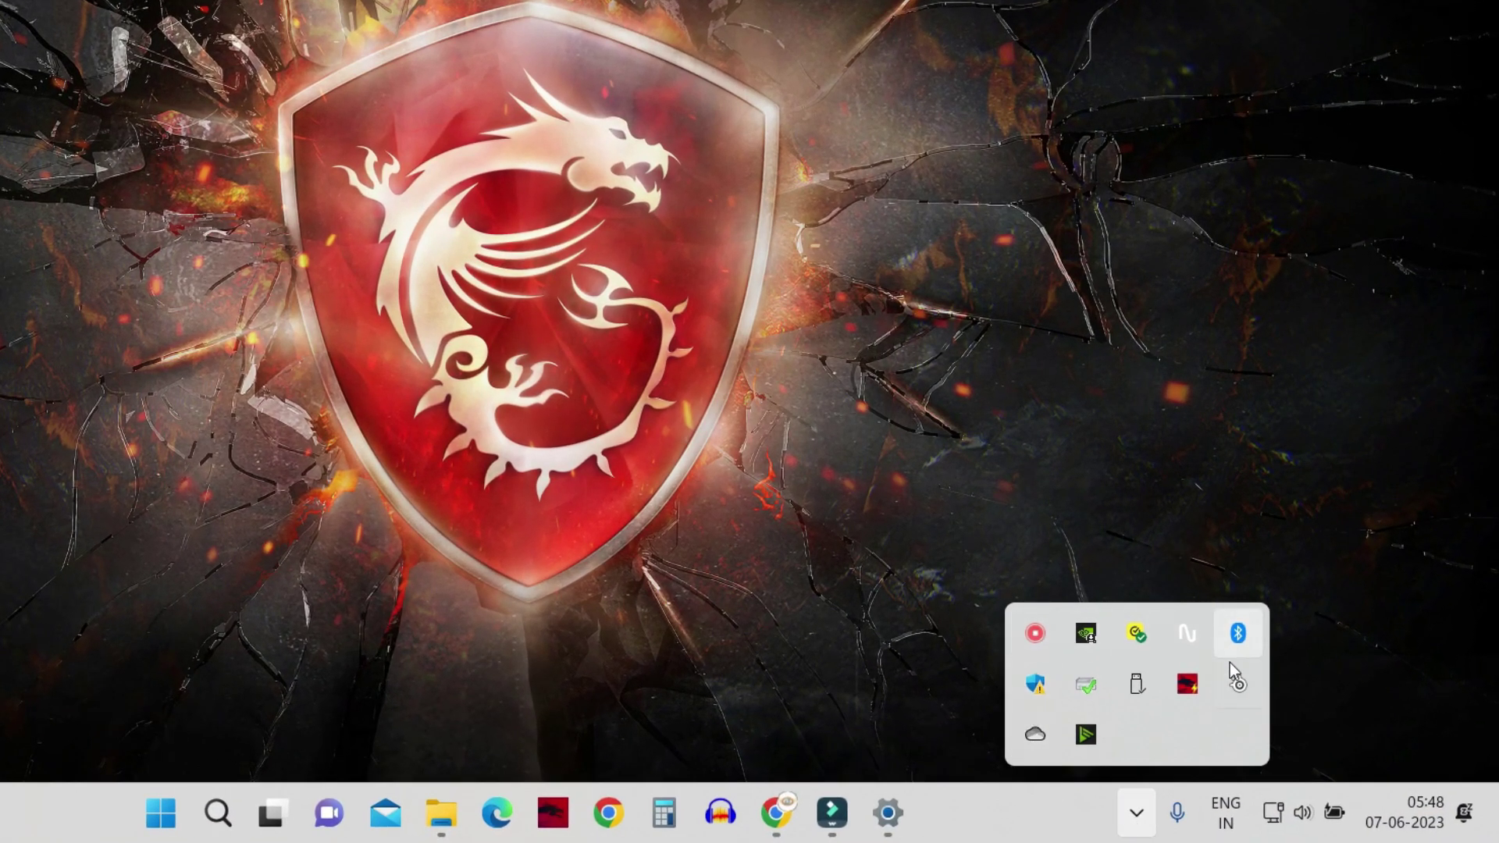
right_click(1137, 634)
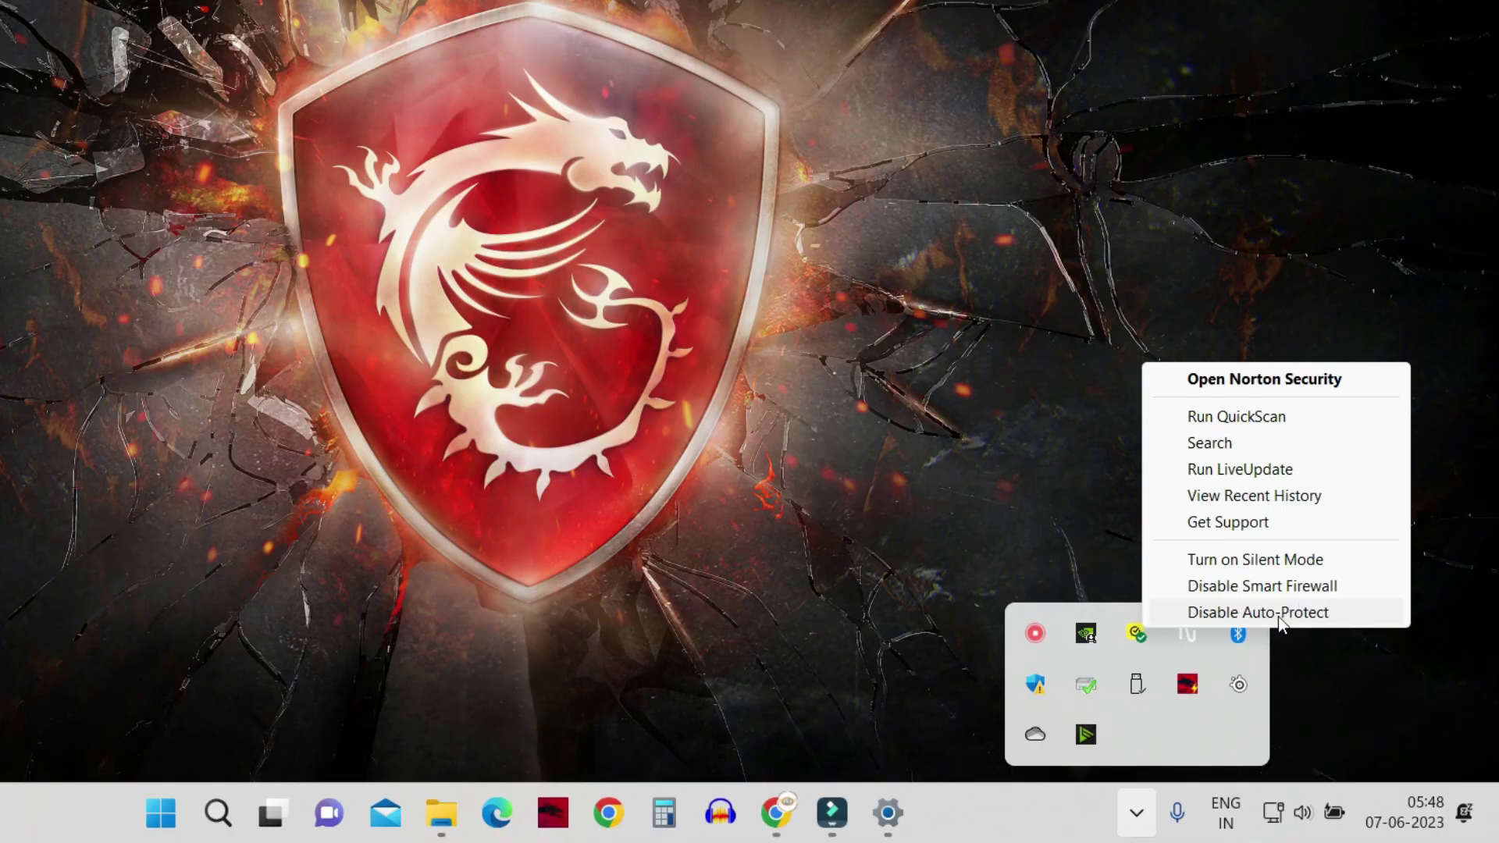
click(1349, 612)
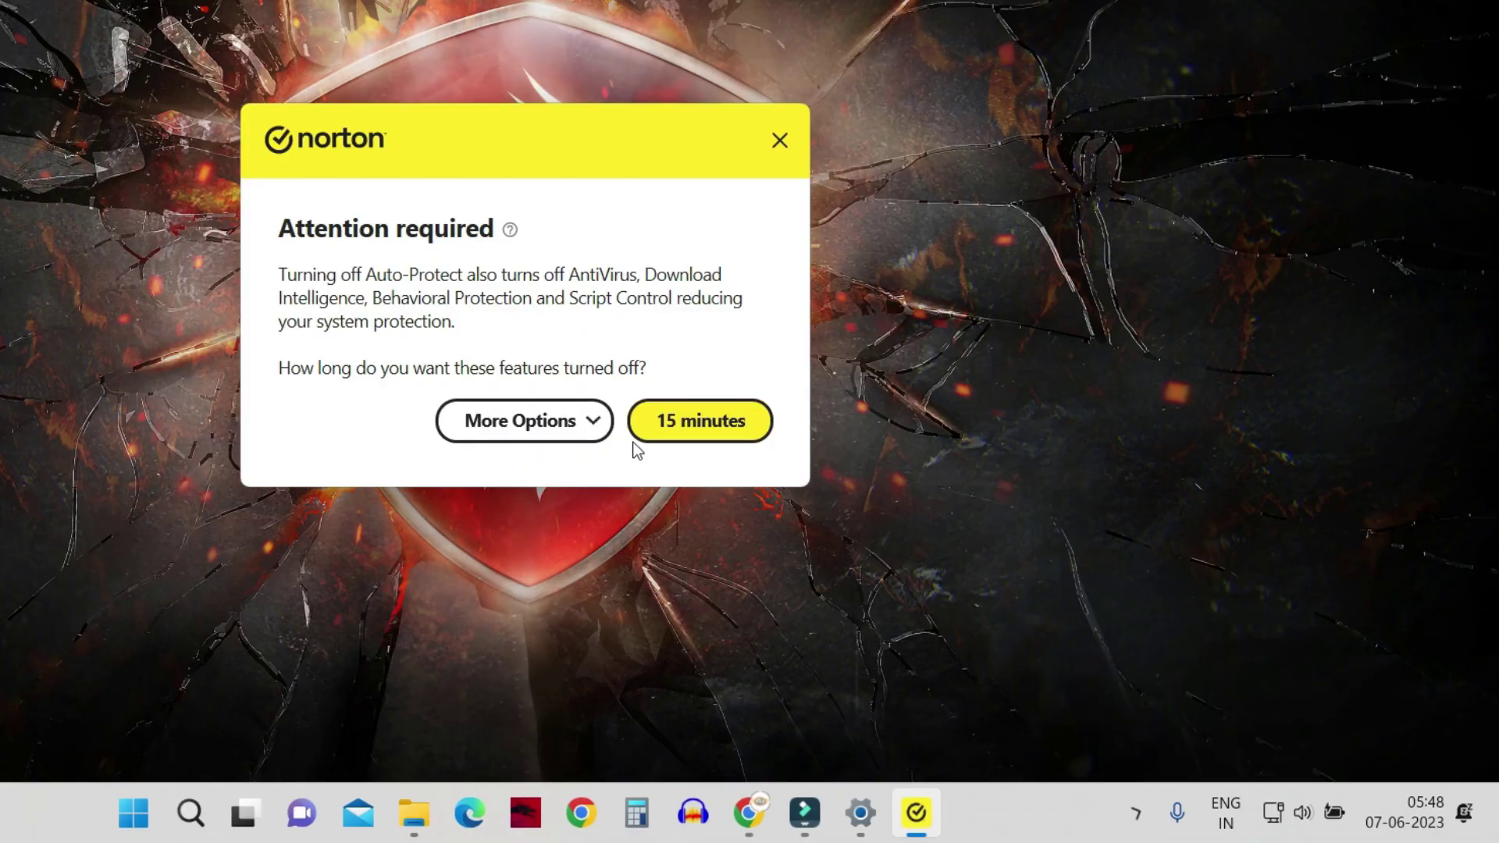
click(712, 438)
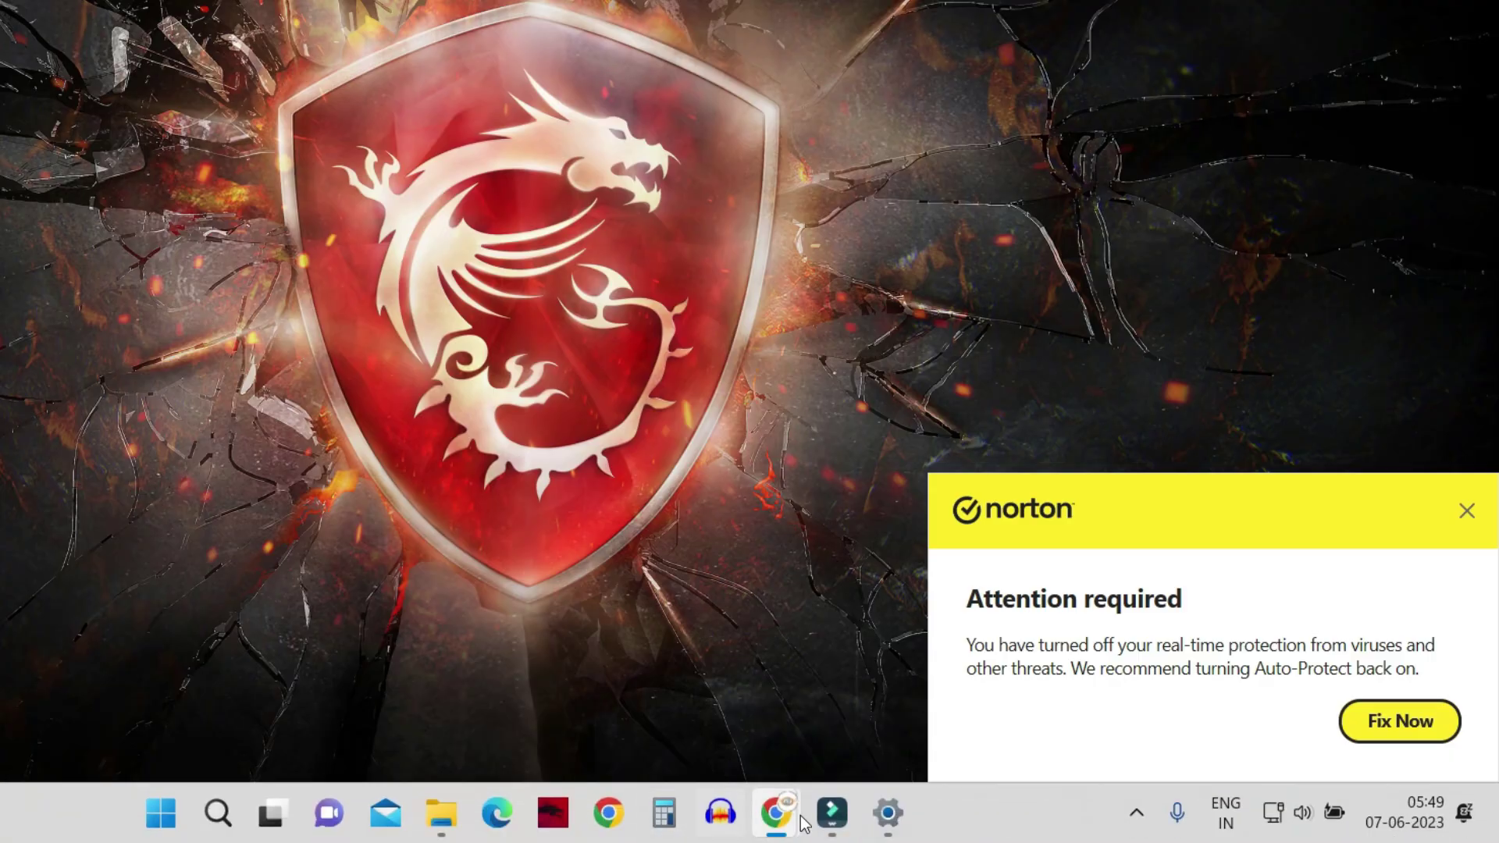
Return to the Java search results in Chrome and open Ubuntu's "Install the Java Runtime Environment" result to test the connection.
mouse_move(777, 820)
click(834, 734)
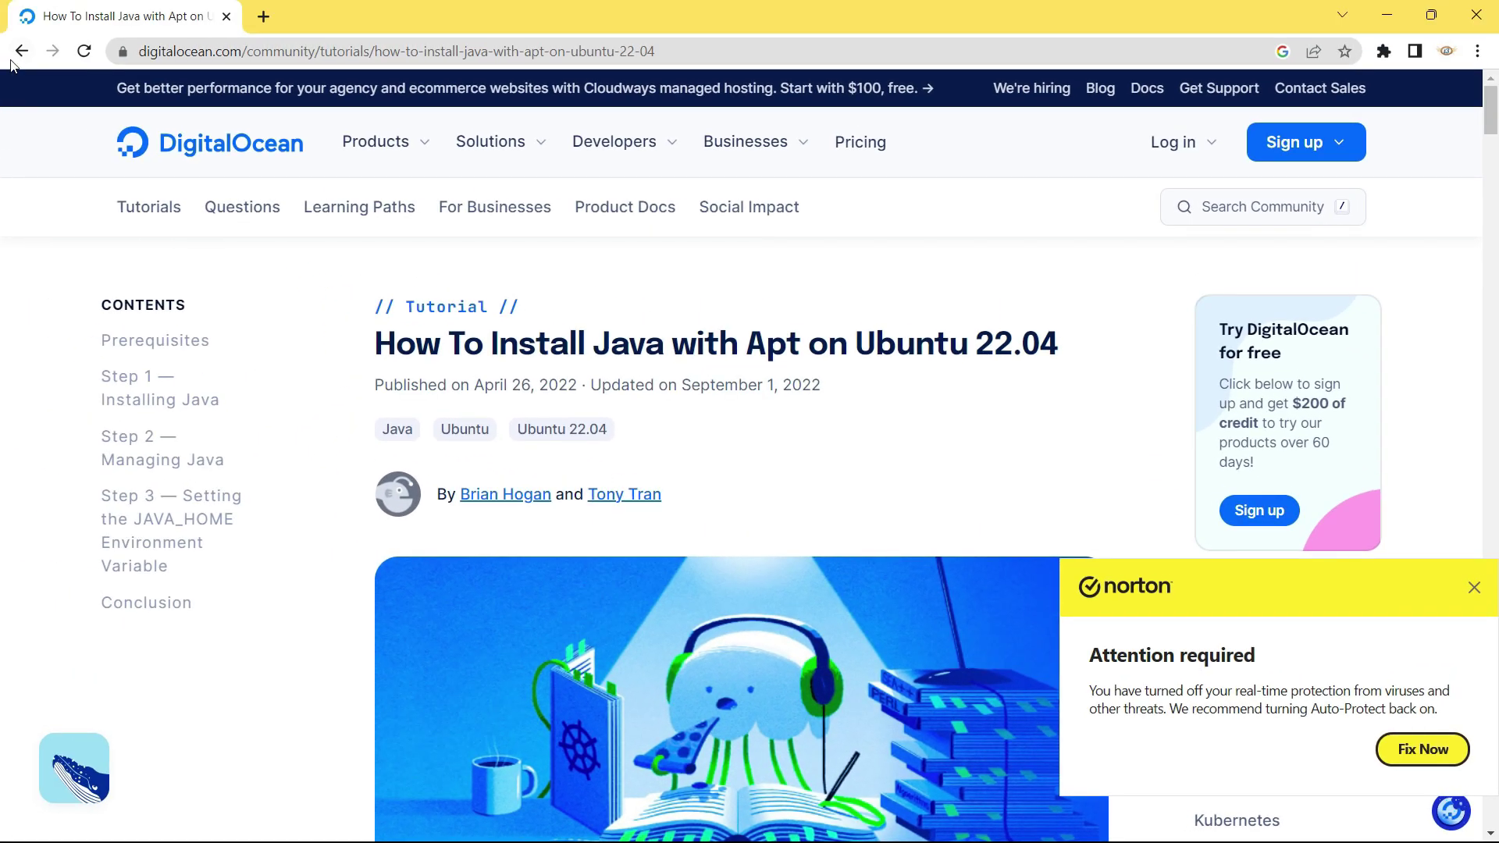
click(21, 51)
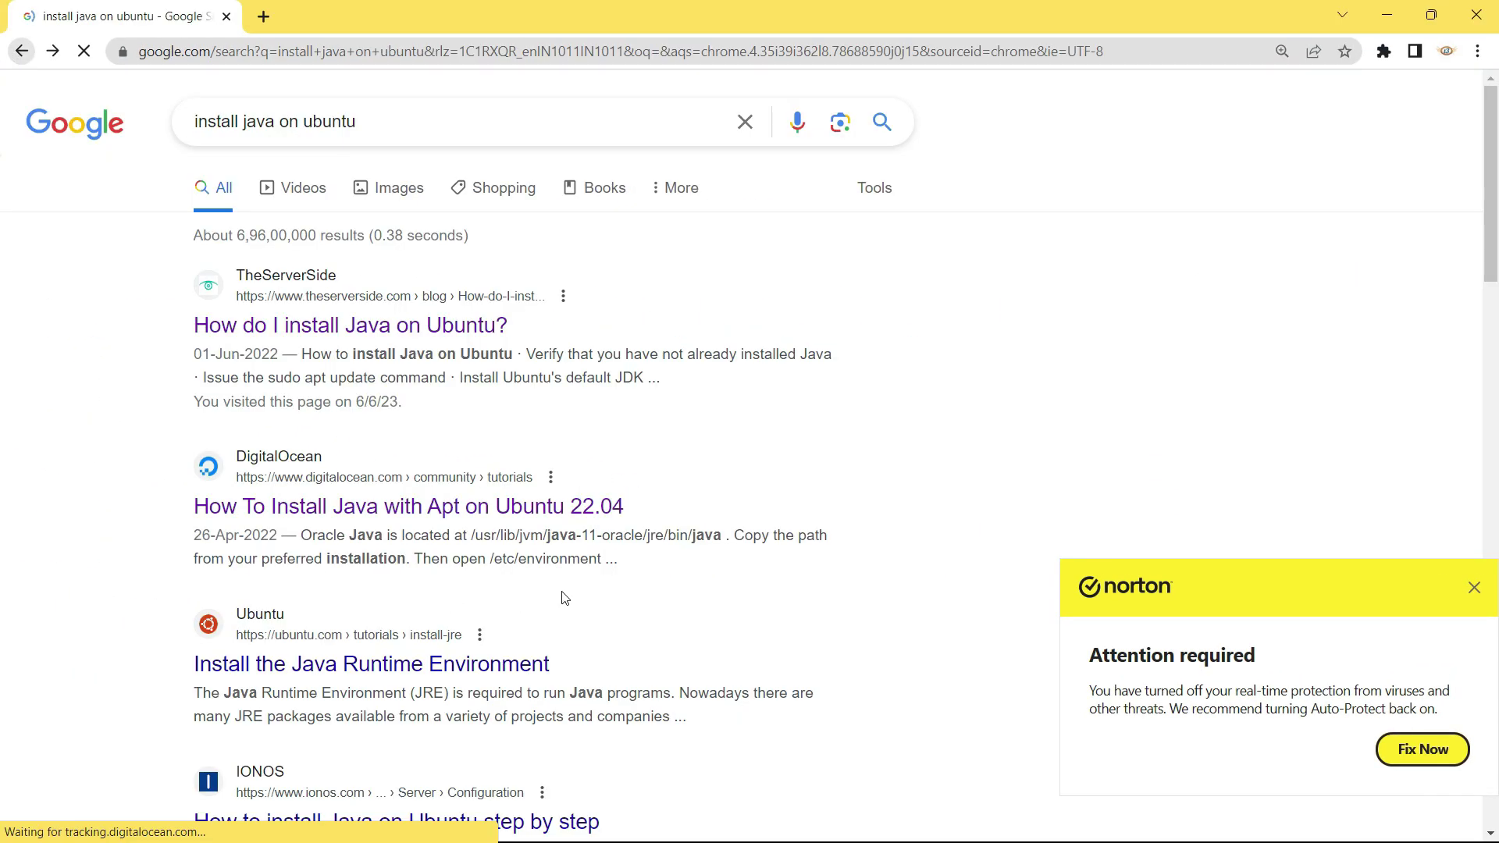
click(440, 648)
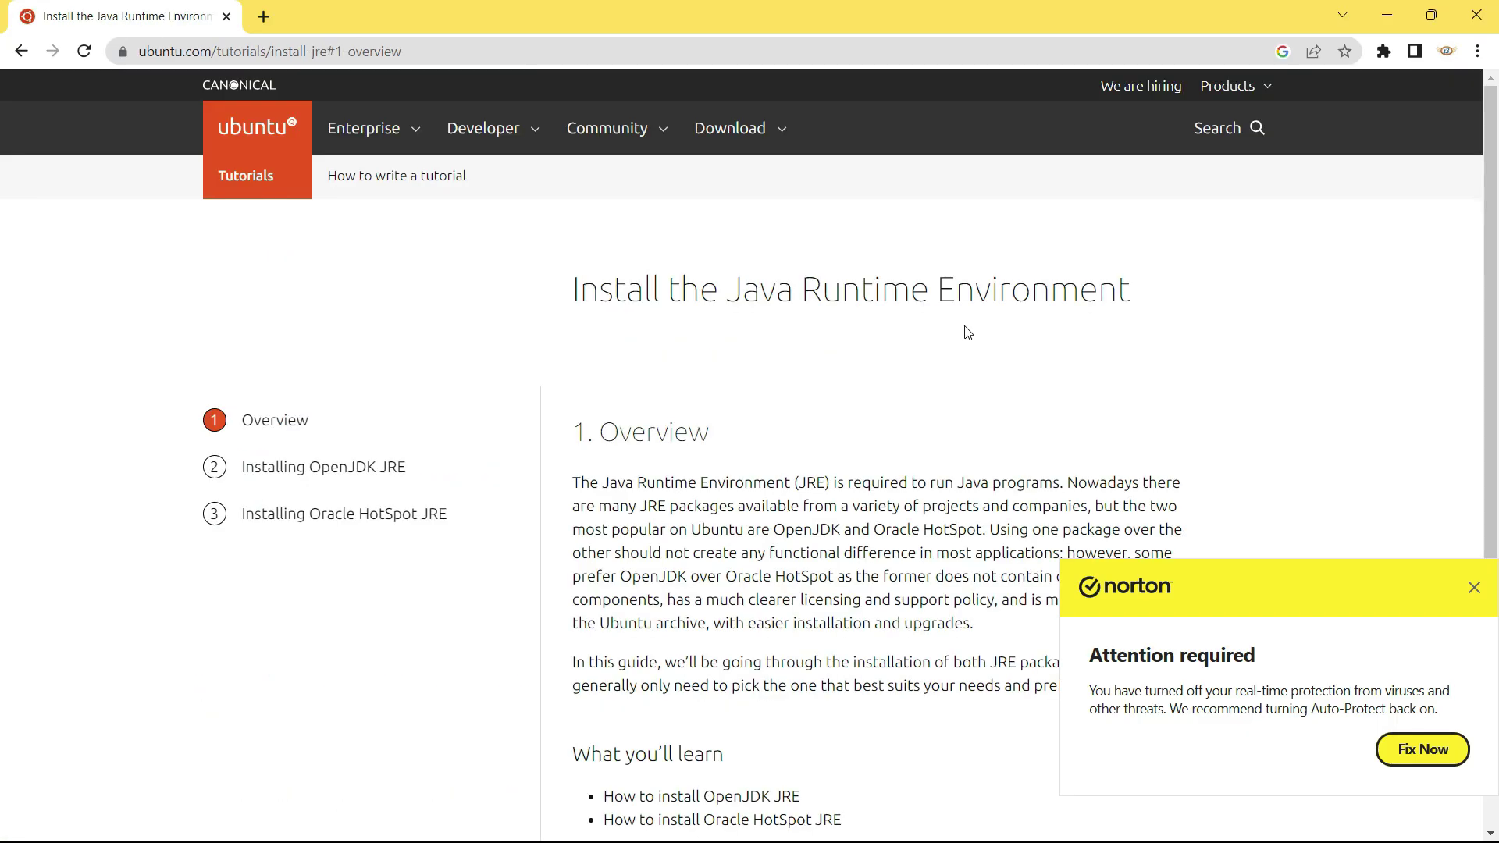